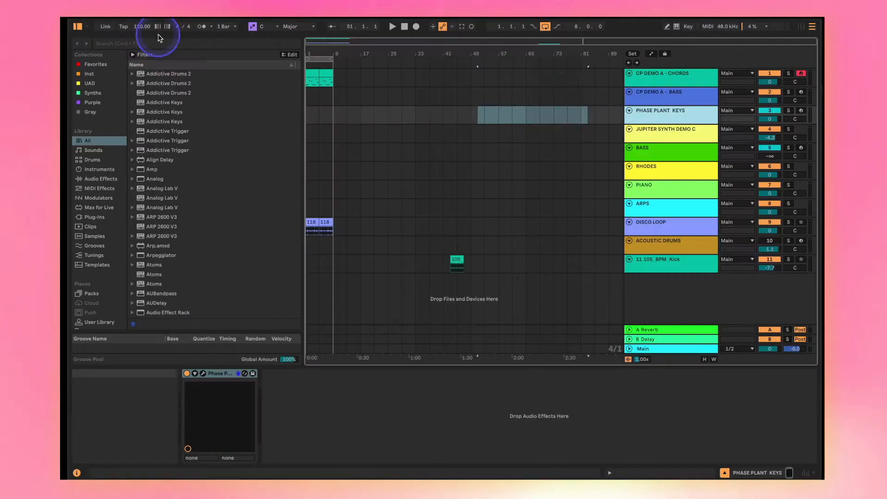
Step: Open Chord Prism on the CP DEMO A - CHORDS track and record an eight-bar chord part from bar 1
{"action": "left_click", "coordinate": [657, 83]}
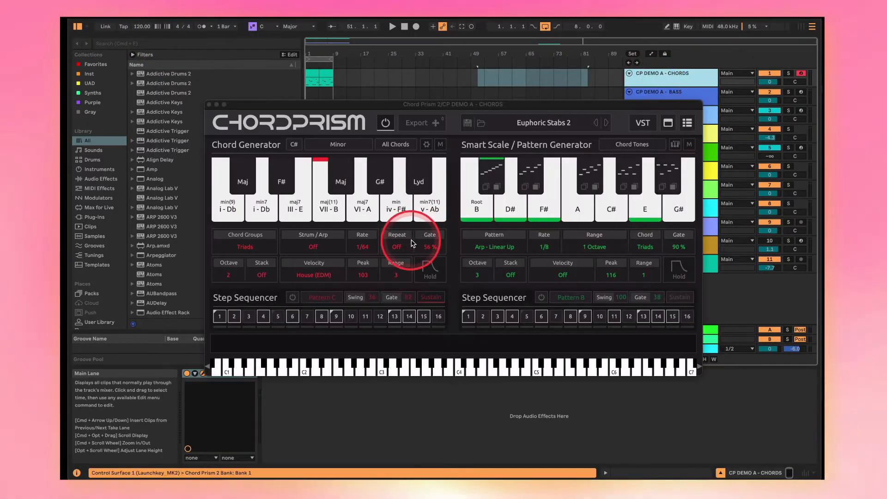
{"action": "left_click", "coordinate": [417, 27]}
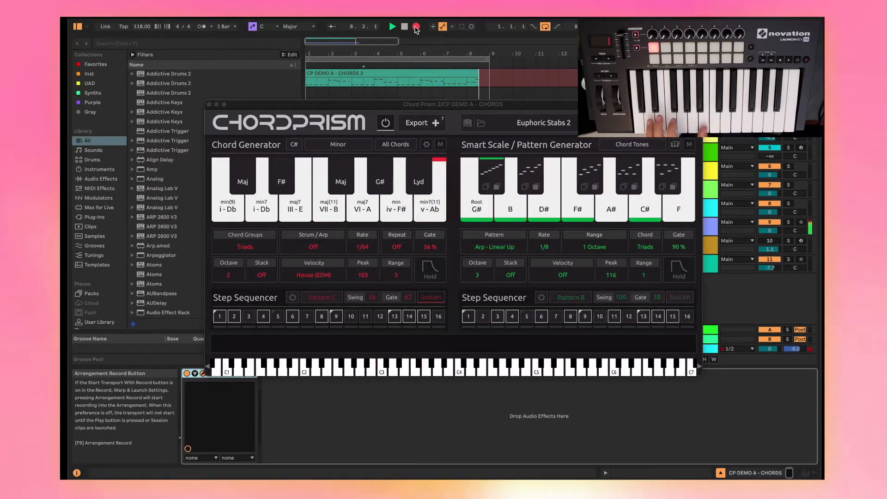
{"action": "key", "text": "space"}
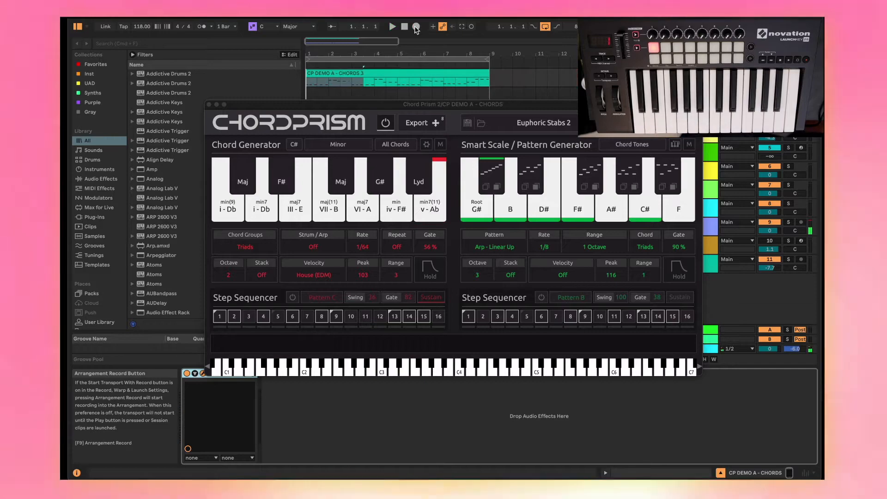
{"action": "left_click", "coordinate": [476, 269]}
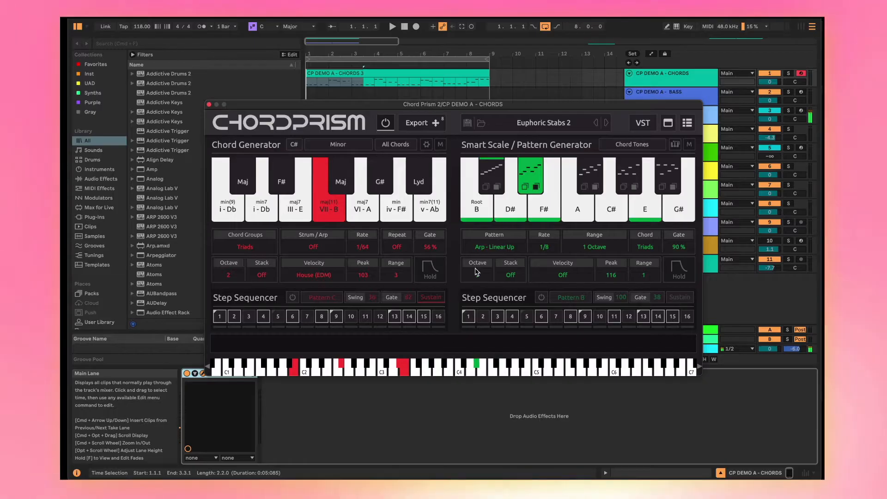
{"action": "left_click", "coordinate": [475, 269]}
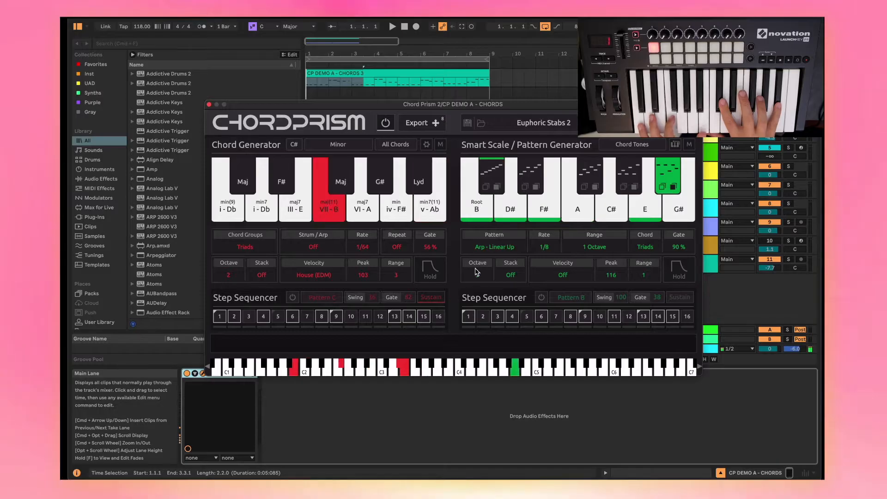
{"action": "left_click", "coordinate": [506, 321]}
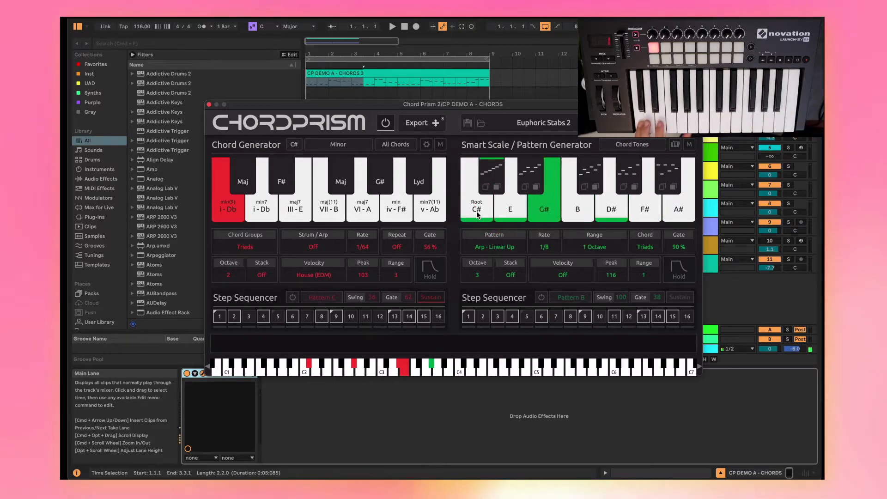
{"action": "left_click", "coordinate": [593, 218]}
{"action": "left_click", "coordinate": [509, 210]}
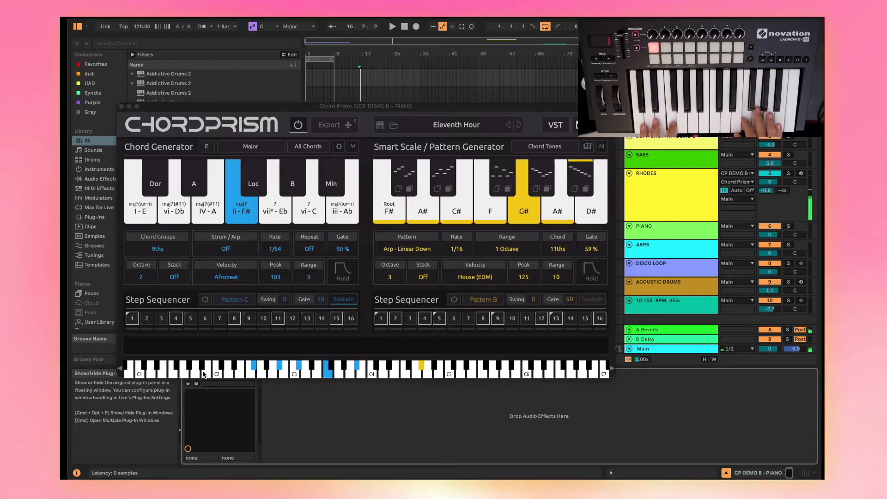
Step: Export the captured Chord Prism MIDI onto the RHODES track at bar 91 and set that track's monitoring to Auto
{"action": "left_click_drag", "start_coordinate": [427, 111], "coordinate": [360, 109]}
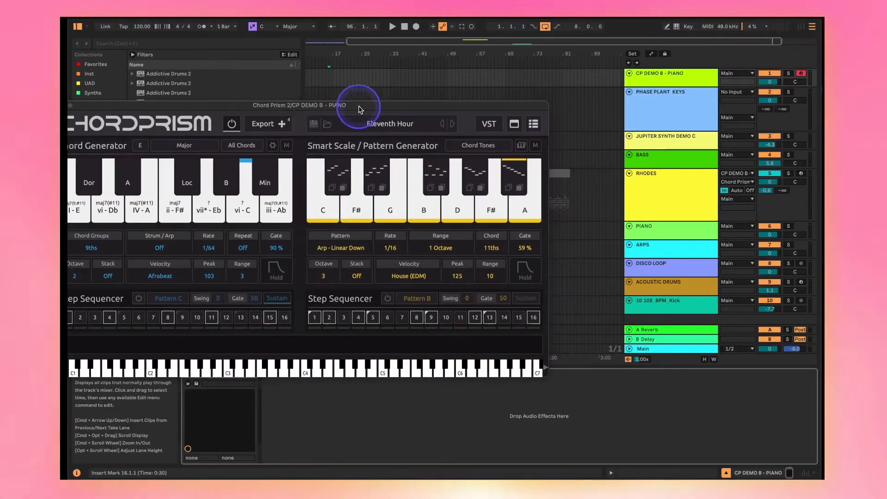
{"action": "left_click_drag", "start_coordinate": [287, 121], "coordinate": [603, 185]}
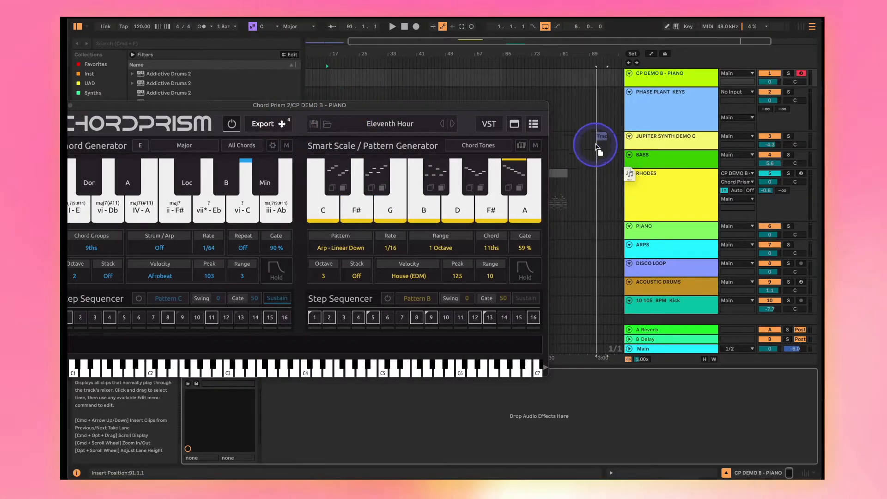
{"action": "left_click_drag", "start_coordinate": [596, 145], "coordinate": [595, 184]}
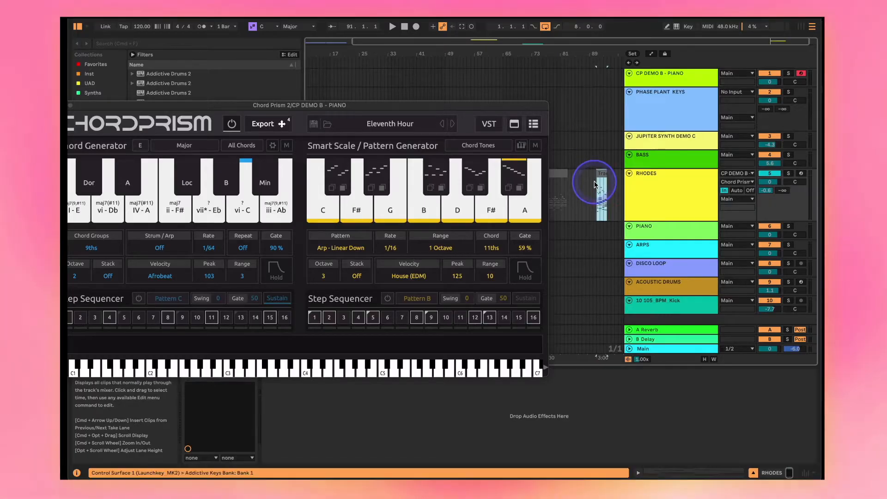
{"action": "left_click", "coordinate": [737, 190]}
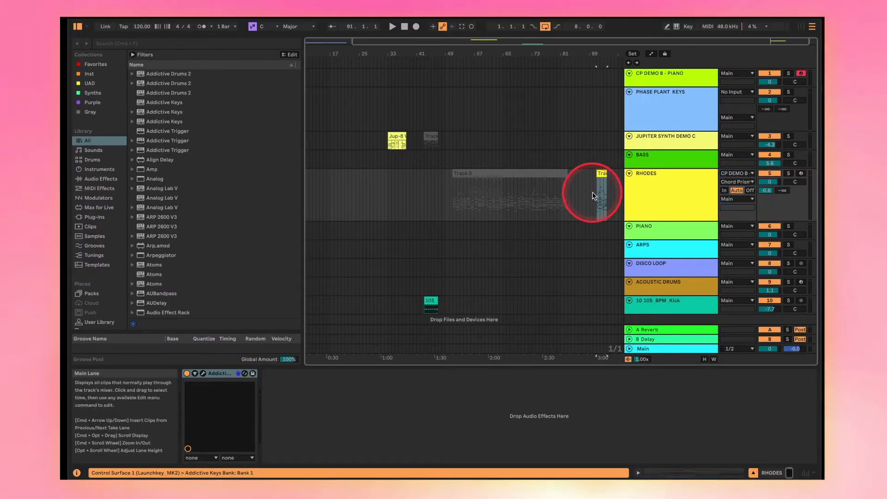
Step: Play the exported clip at bar 91 on the RHODES track and open its notes for inspection
{"action": "scroll", "coordinate": [594, 196], "scroll_direction": "up", "scroll_amount": 10}
{"action": "scroll", "coordinate": [593, 196], "scroll_direction": "right", "scroll_amount": 5}
{"action": "scroll", "coordinate": [412, 207], "scroll_direction": "up", "scroll_amount": 5}
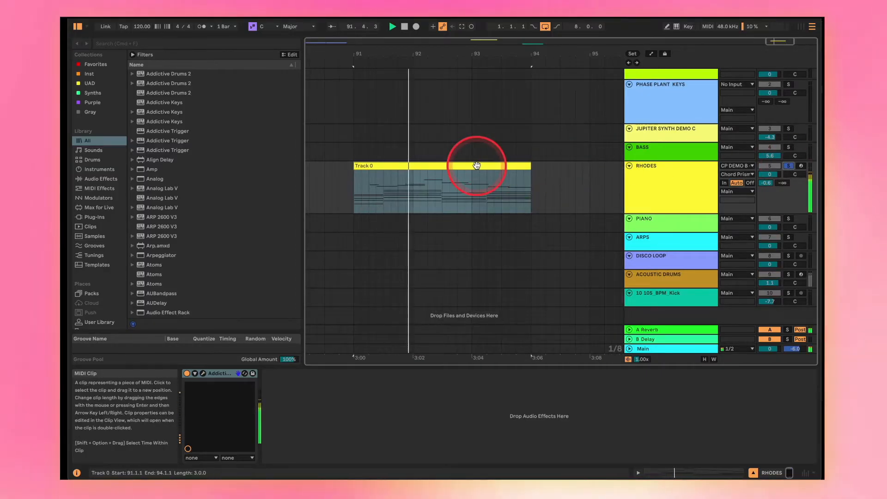
{"action": "left_click", "coordinate": [447, 165]}
{"action": "double_click", "coordinate": [446, 165]}
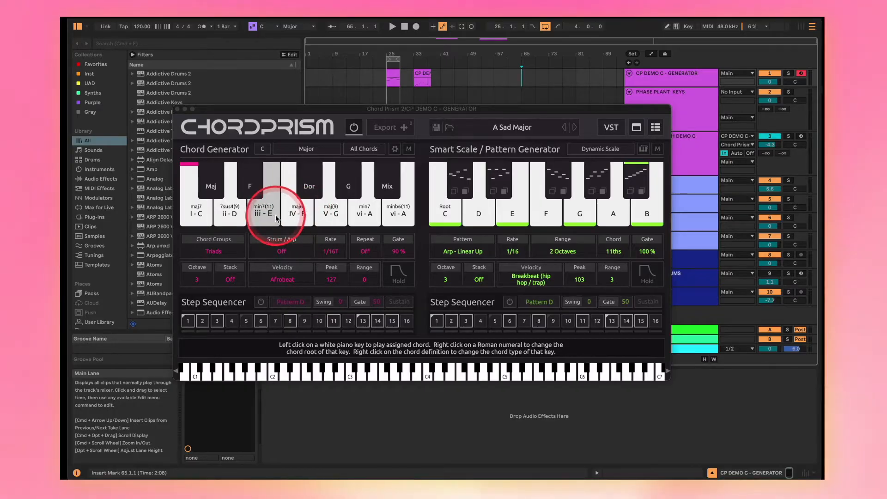
Step: Fill the four-bar CP DEMO C - GENERATOR clip with one-bar notes D2, A2, B2 and F2 and play it
{"action": "left_click", "coordinate": [416, 240]}
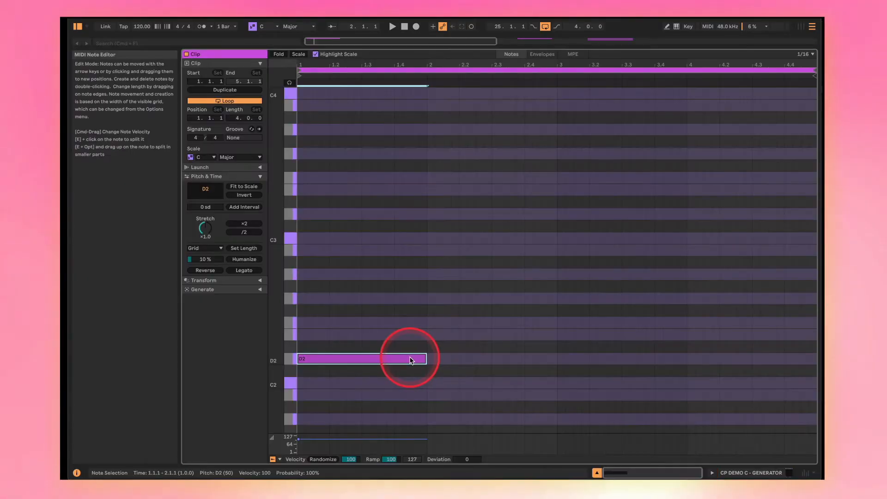
{"action": "left_click_drag", "start_coordinate": [410, 358], "coordinate": [767, 321]}
{"action": "key", "text": "space"}
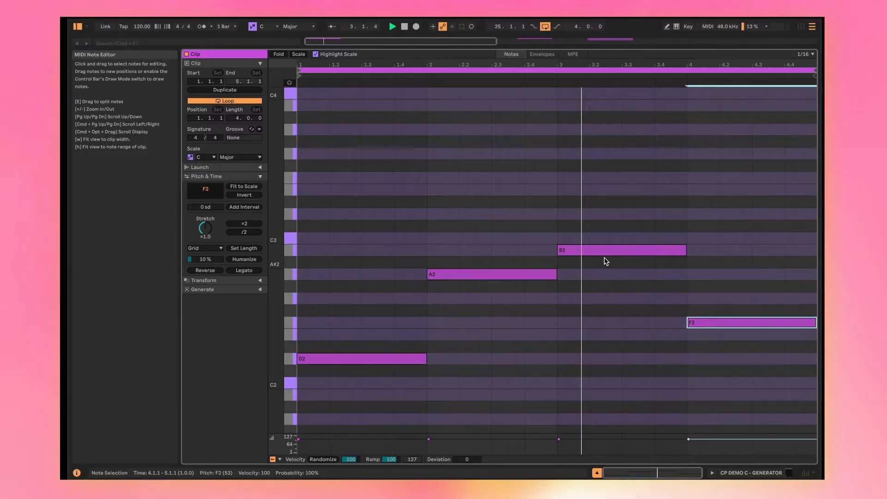
Step: Open the generator track's Chord Prism, start playback and set the Chord Generator's Strum / Arp to Strum - Up
{"action": "double_click", "coordinate": [587, 47]}
{"action": "left_click", "coordinate": [359, 146]}
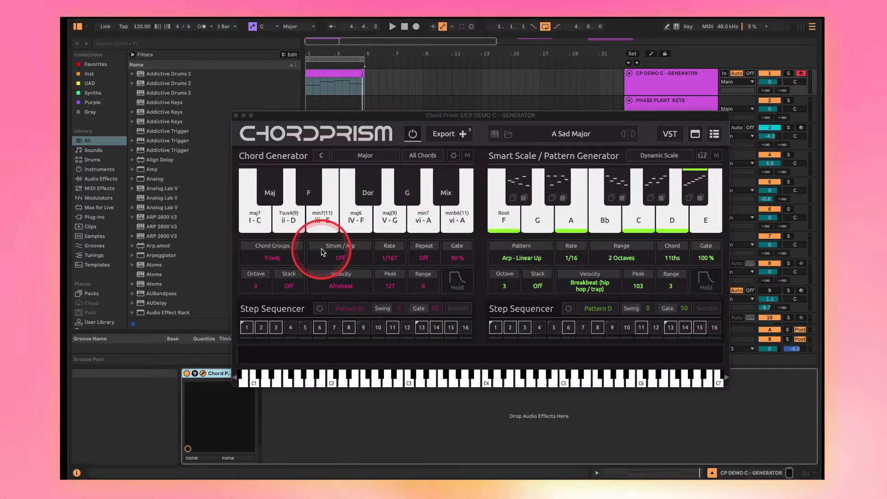
{"action": "key", "text": "space"}
{"action": "left_click", "coordinate": [322, 252]}
{"action": "left_click", "coordinate": [355, 287]}
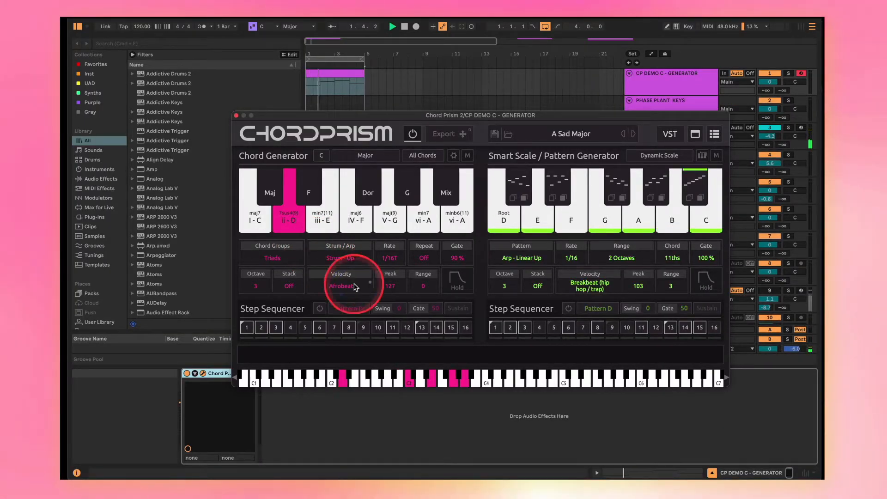
Step: Audition Chord Generator strum rates of 1/8T and 1/32 during playback
{"action": "left_click", "coordinate": [390, 258]}
{"action": "left_click", "coordinate": [397, 324]}
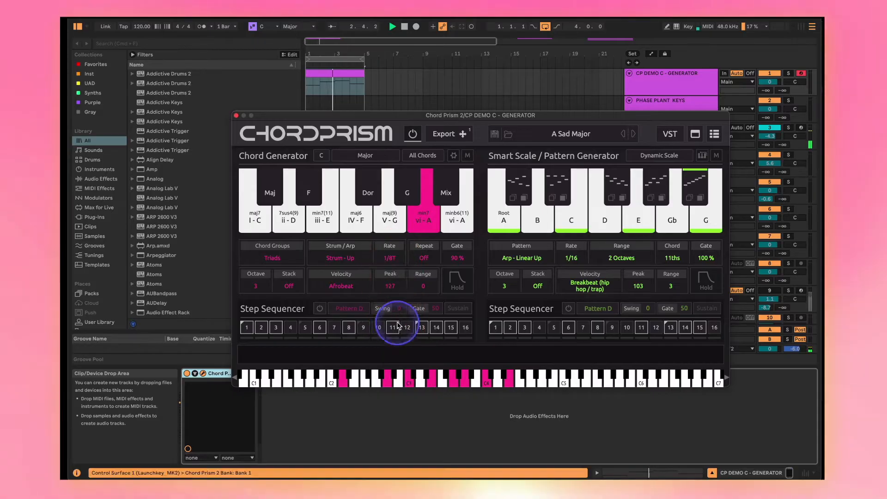
{"action": "left_click", "coordinate": [390, 258]}
{"action": "left_click", "coordinate": [400, 352]}
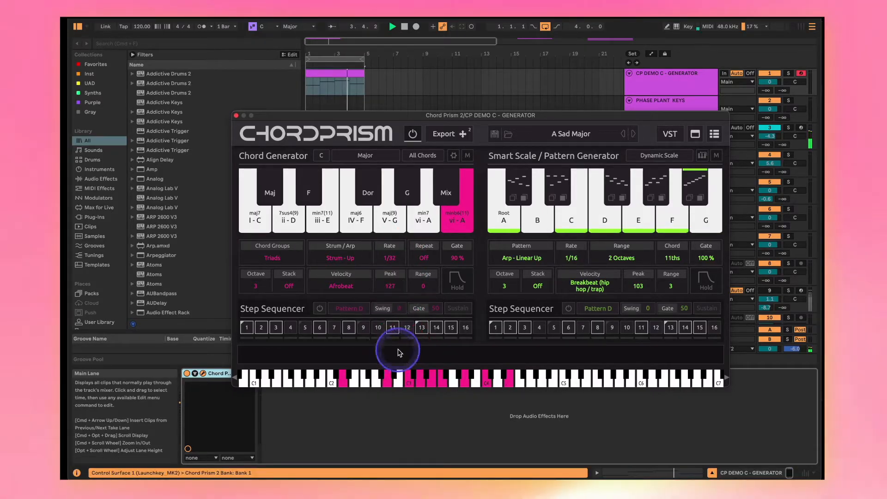
Step: Set the Chord Generator's Strum / Arp to Strum - Random with a rate of 1/8D
{"action": "left_click", "coordinate": [360, 257]}
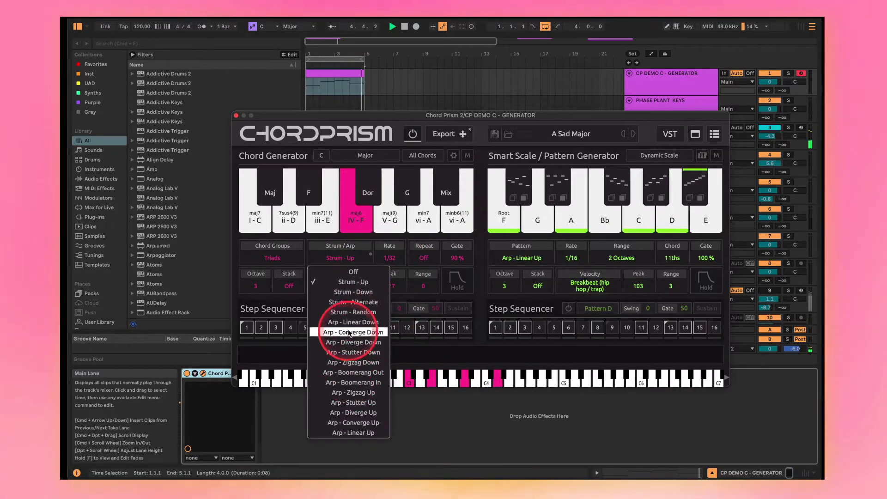
{"action": "left_click", "coordinate": [348, 312]}
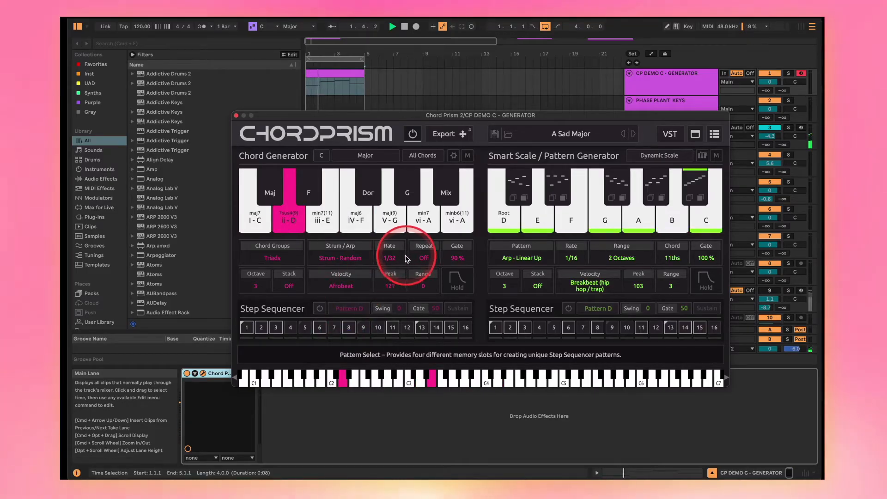
{"action": "left_click", "coordinate": [344, 258]}
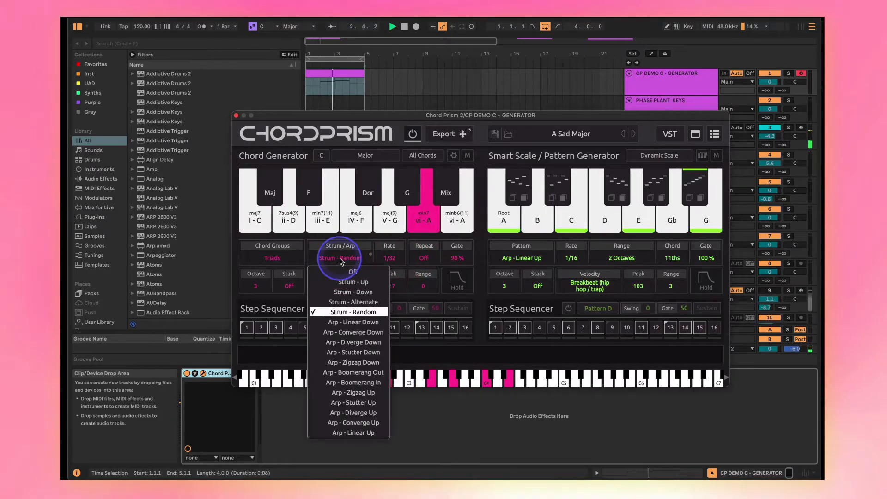
{"action": "left_click", "coordinate": [392, 259]}
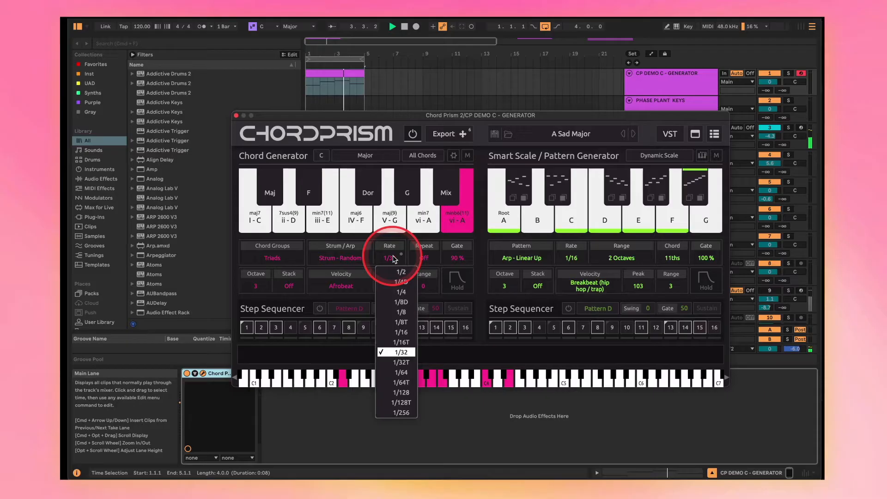
{"action": "left_click", "coordinate": [395, 303]}
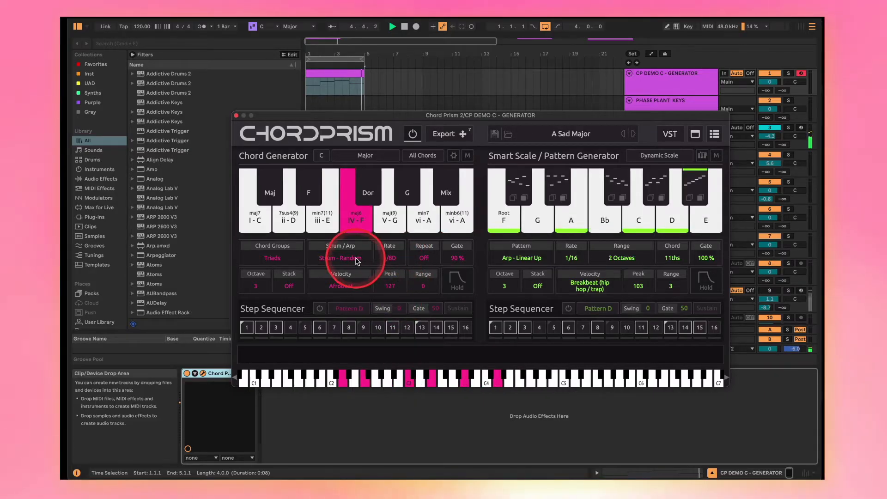
Step: Turn Strum / Arp off in the Chord Generator
{"action": "left_click", "coordinate": [357, 262]}
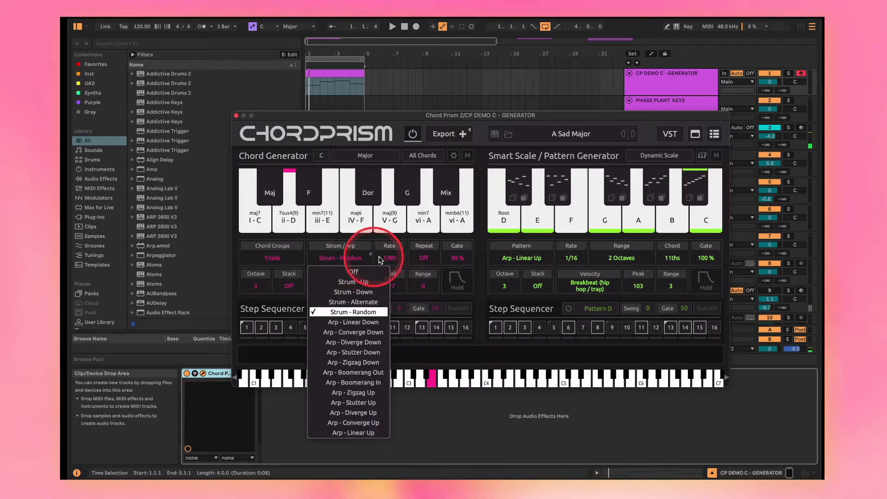
{"action": "left_click", "coordinate": [392, 258]}
{"action": "left_click", "coordinate": [363, 261]}
{"action": "left_click", "coordinate": [354, 272]}
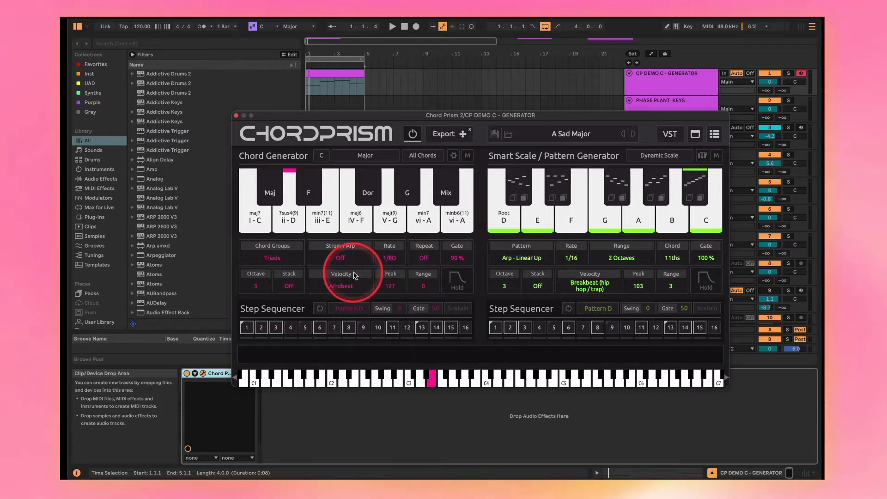
Step: Set the Chord Generator's Repeat to 1/4 and reduce its Gate to 49% while the loop plays
{"action": "left_click", "coordinate": [423, 258]}
{"action": "left_click", "coordinate": [436, 306]}
{"action": "key", "text": "space"}
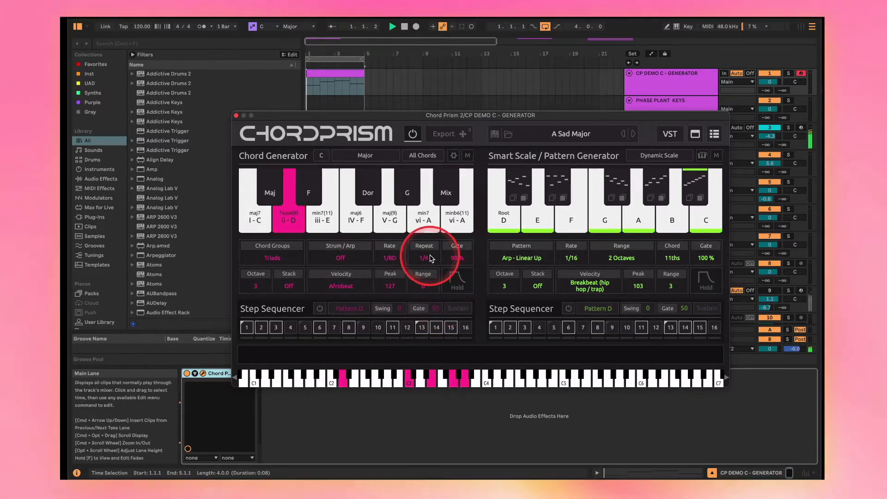
{"action": "left_click_drag", "start_coordinate": [454, 260], "coordinate": [422, 283]}
Step: Audition Repeat at 1/8D while sweeping the chord Gate down to 3%, finishing with Repeat Off and Gate at 100%
{"action": "left_click", "coordinate": [423, 259]}
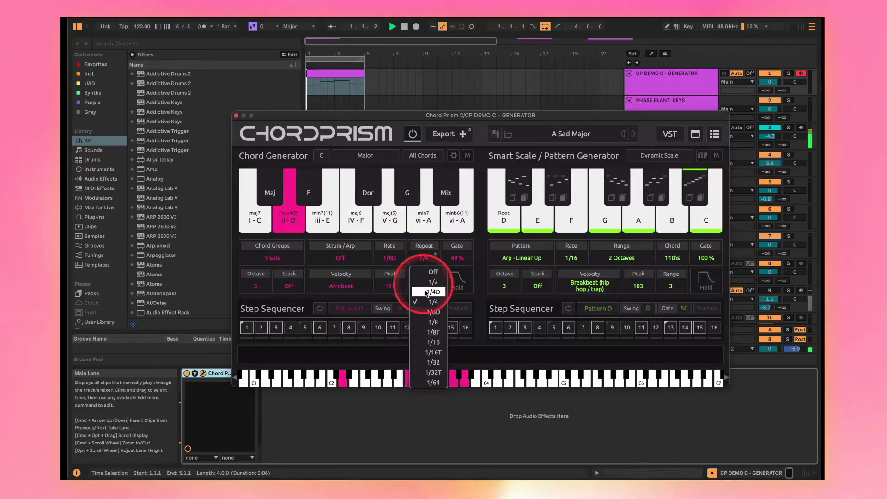
{"action": "left_click", "coordinate": [429, 313]}
{"action": "left_click_drag", "start_coordinate": [454, 265], "coordinate": [459, 212]}
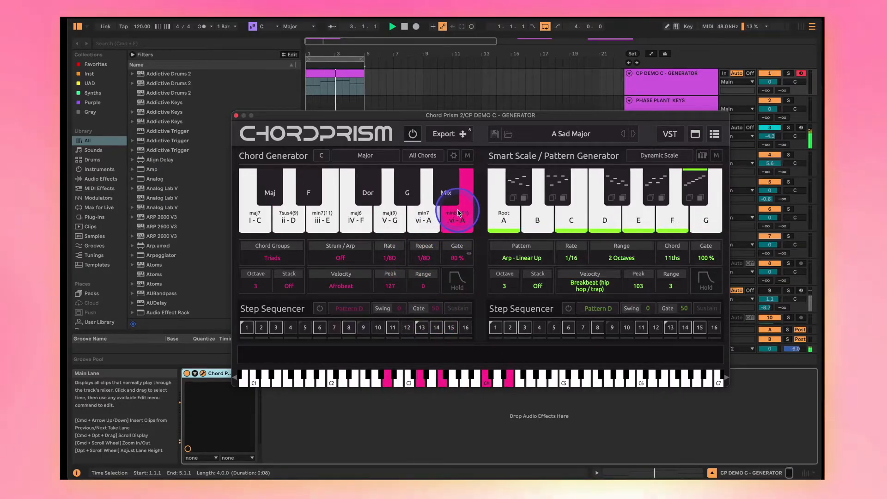
{"action": "left_click_drag", "start_coordinate": [462, 259], "coordinate": [452, 302]}
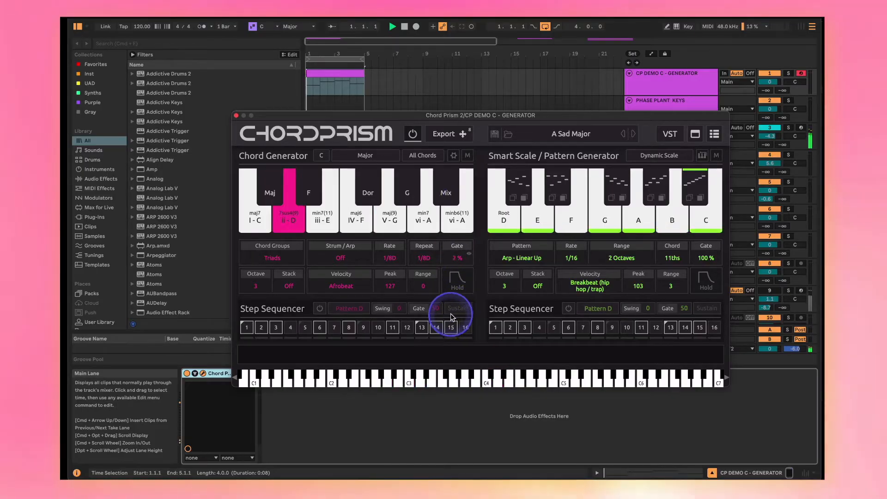
{"action": "left_click", "coordinate": [456, 280]}
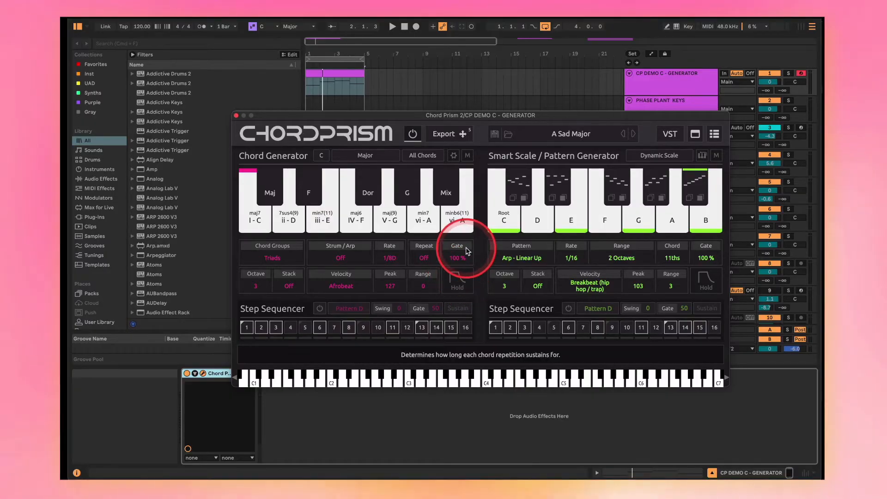
Step: Try the Chord Generator's Hold option while playing chords and switch it off again
{"action": "left_click", "coordinate": [457, 286]}
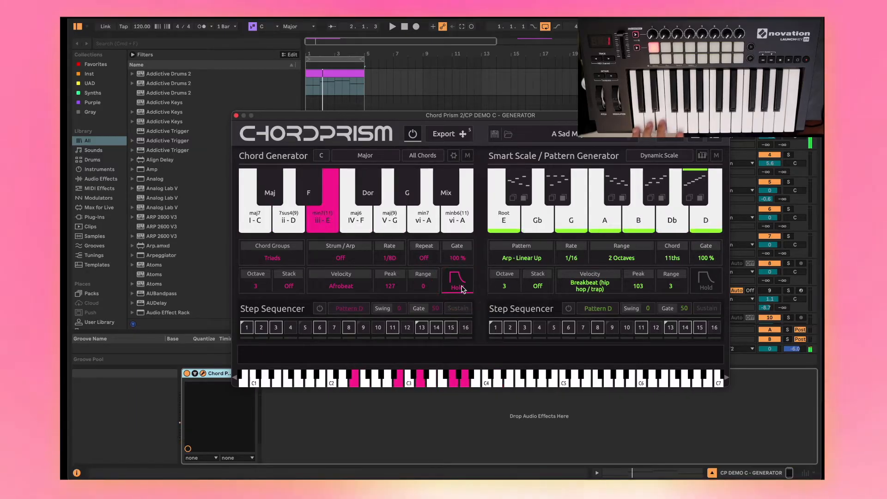
{"action": "left_click", "coordinate": [462, 289]}
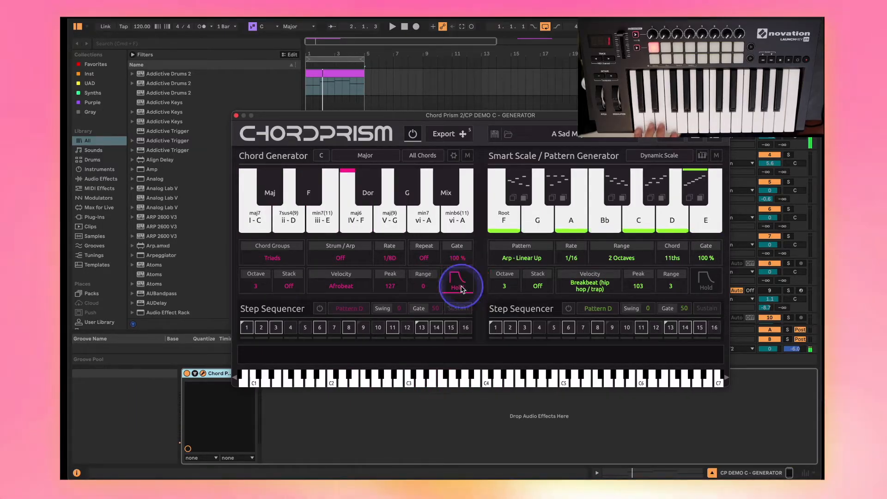
{"action": "left_click", "coordinate": [462, 289]}
{"action": "left_click", "coordinate": [461, 288]}
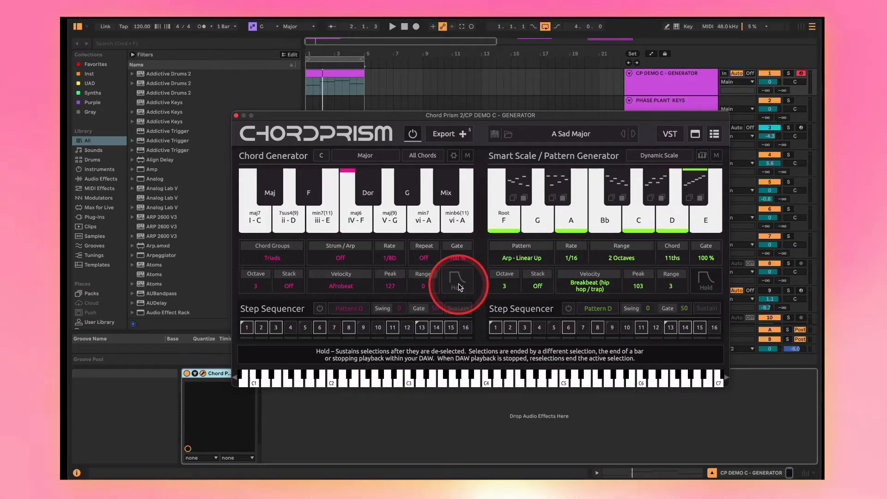
Step: Audition the Chord Generator's Octave at 2 while the loop plays and return it to 3
{"action": "left_click", "coordinate": [257, 287]}
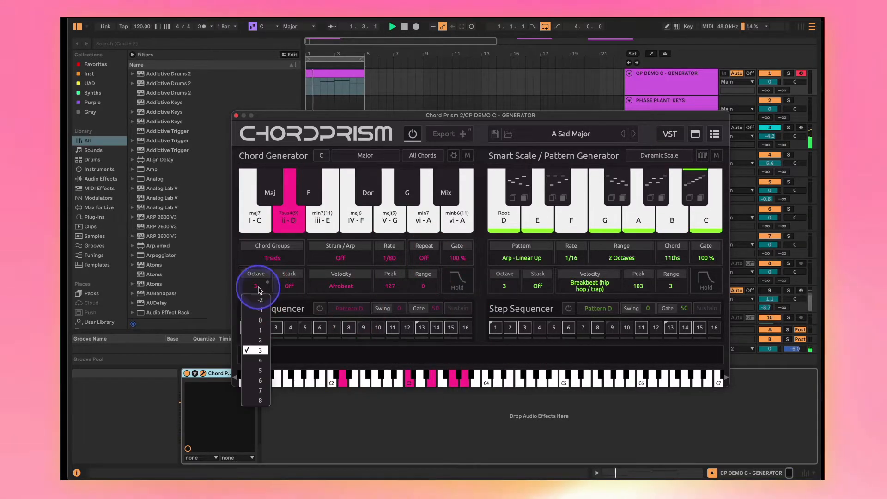
{"action": "left_click", "coordinate": [261, 341]}
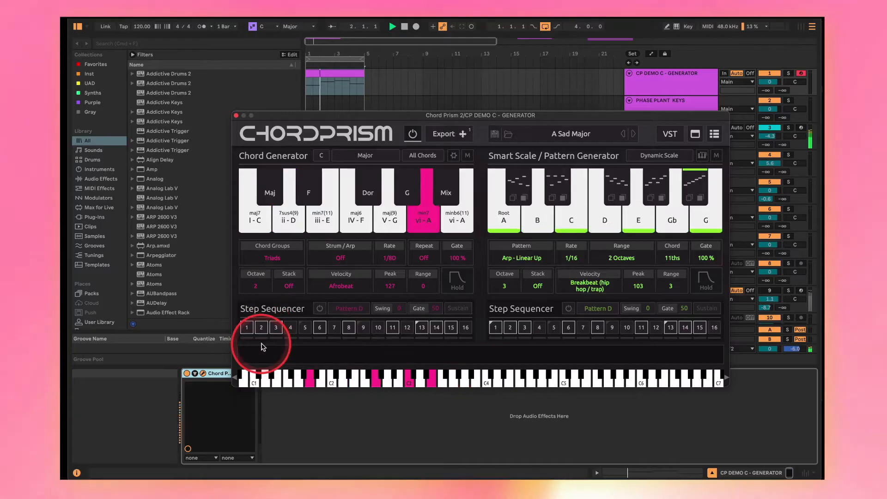
{"action": "left_click", "coordinate": [261, 288]}
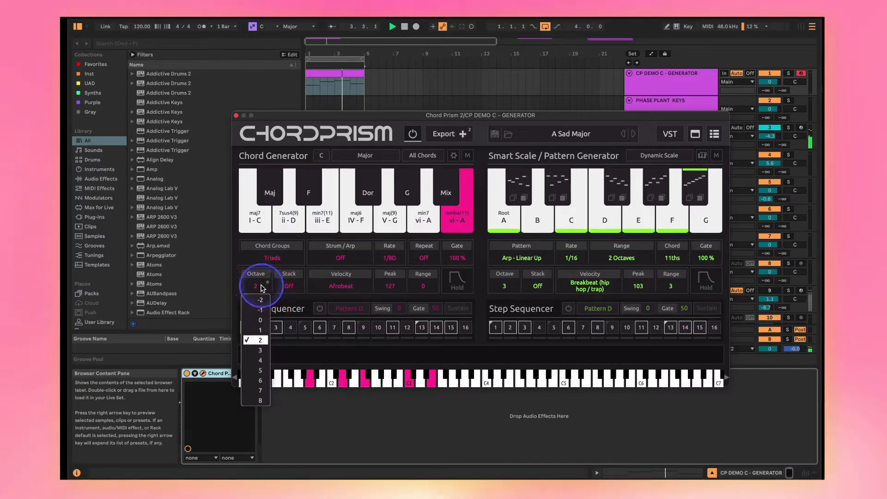
{"action": "left_click", "coordinate": [259, 350]}
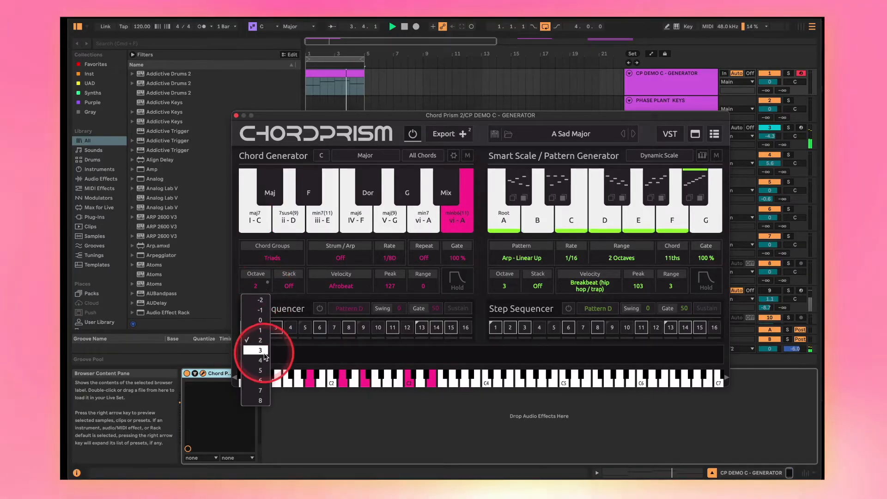
{"action": "left_click", "coordinate": [259, 286]}
{"action": "left_click", "coordinate": [261, 351]}
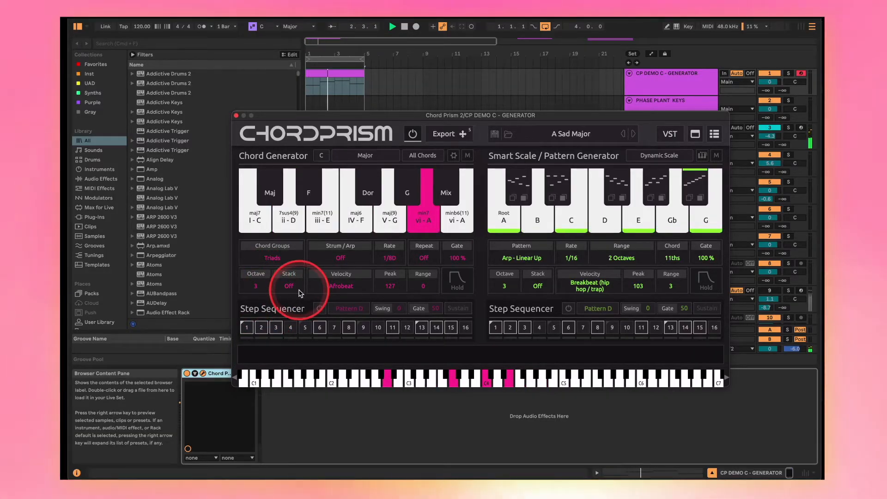
Step: Audition the Chord Generator's Stack at +1 and at 1&2 during playback
{"action": "left_click", "coordinate": [300, 291]}
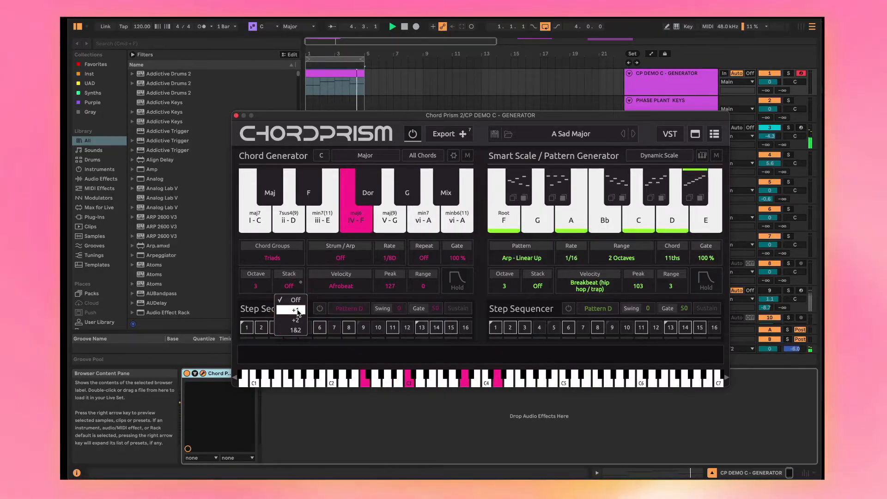
{"action": "left_click", "coordinate": [297, 312]}
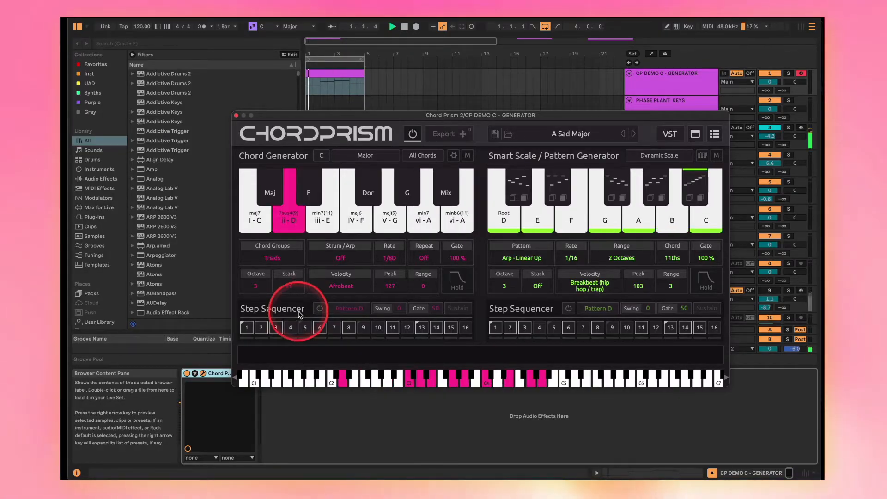
{"action": "left_click", "coordinate": [290, 286]}
{"action": "left_click", "coordinate": [294, 331]}
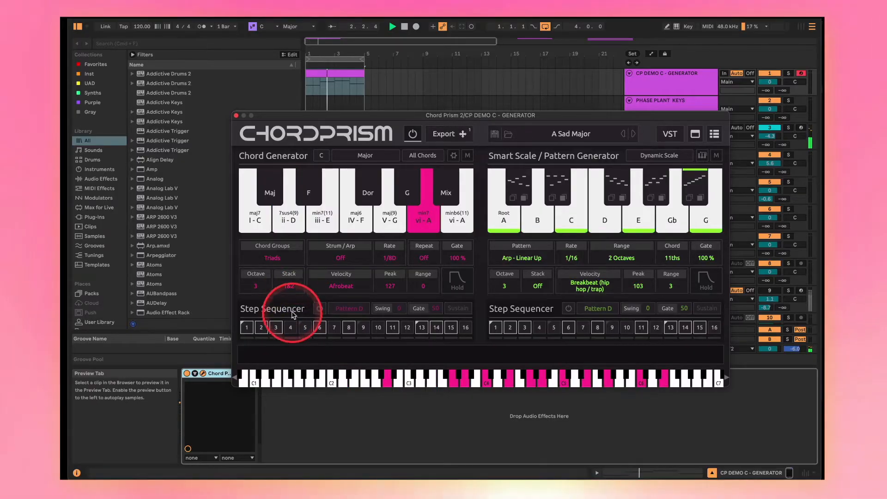
Step: Lower the stacked chords to Octave 2, turn Stack off and restore the Chord Generator's Octave to 3
{"action": "left_click", "coordinate": [256, 285]}
{"action": "left_click", "coordinate": [264, 341]}
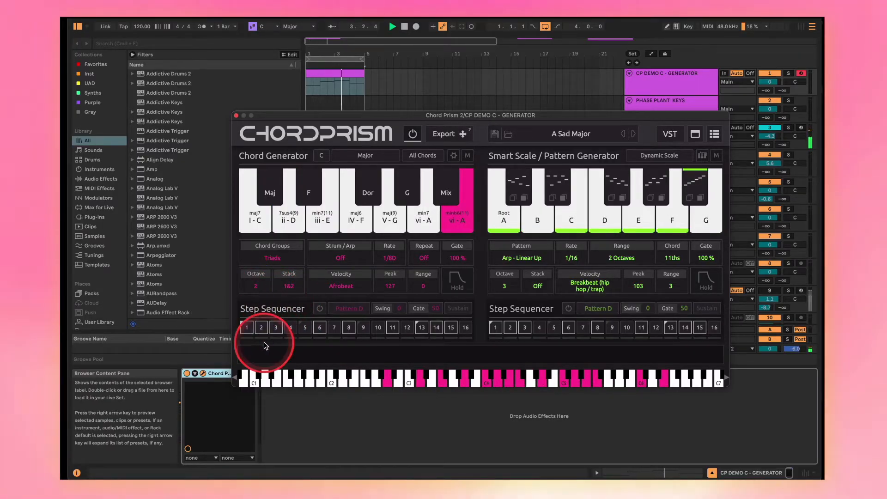
{"action": "left_click", "coordinate": [289, 286]}
{"action": "left_click", "coordinate": [292, 299]}
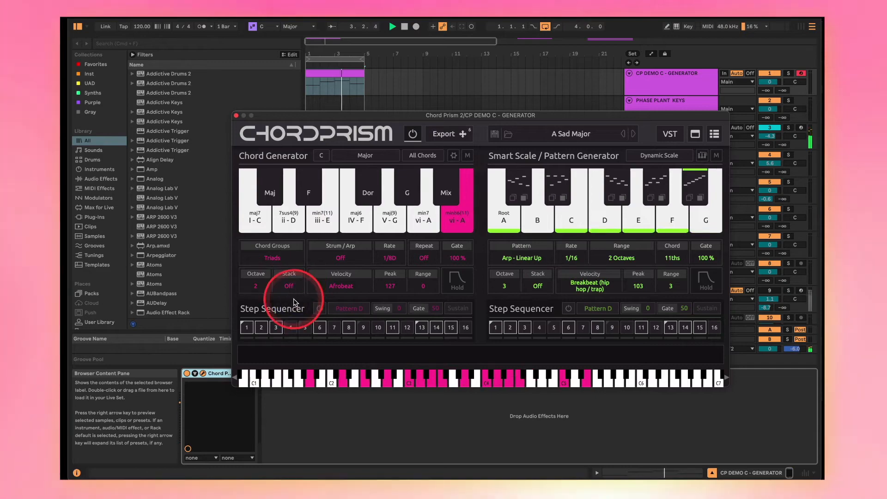
{"action": "left_click", "coordinate": [262, 292]}
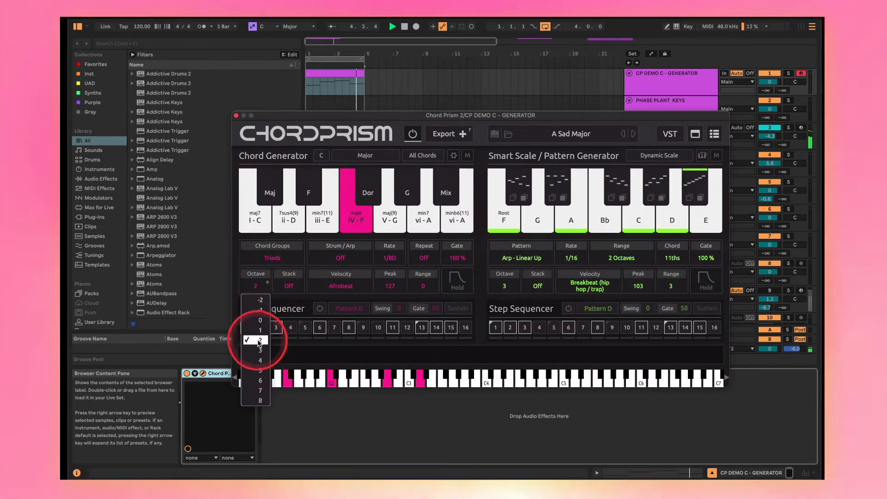
{"action": "left_click", "coordinate": [259, 351]}
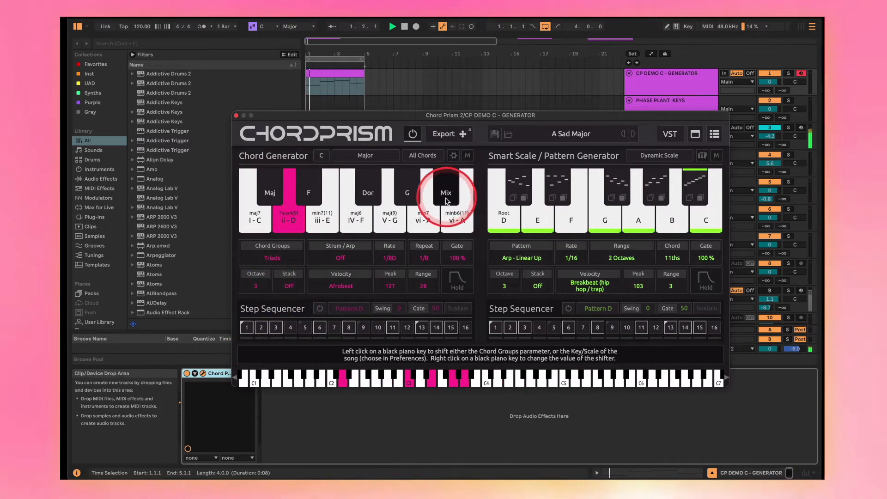
Step: Set the Chord Generator's Velocity pattern to Up and reduce its velocity Range to 4
{"action": "left_click", "coordinate": [341, 286]}
{"action": "left_click", "coordinate": [357, 349]}
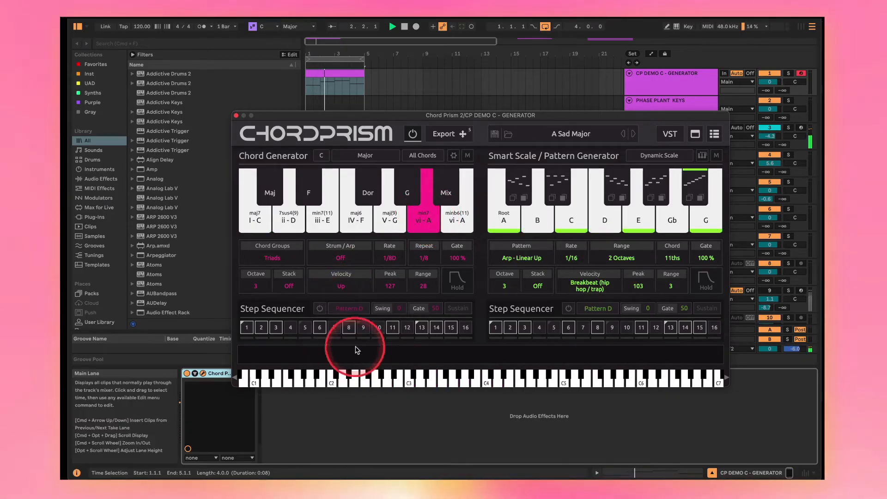
{"action": "left_click_drag", "start_coordinate": [425, 286], "coordinate": [335, 299]}
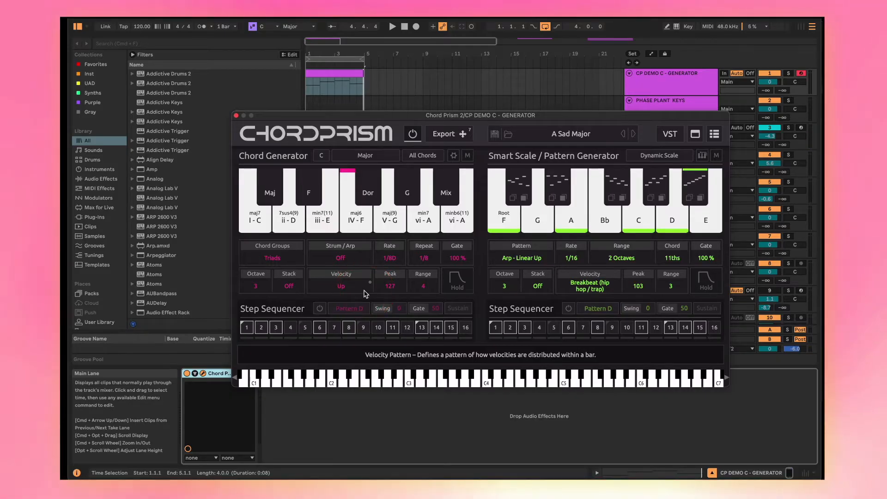
Step: With Hold on and the loop playing, enable the Chord Generator's Step Sequencer and switch it to Pattern A
{"action": "left_click", "coordinate": [458, 277]}
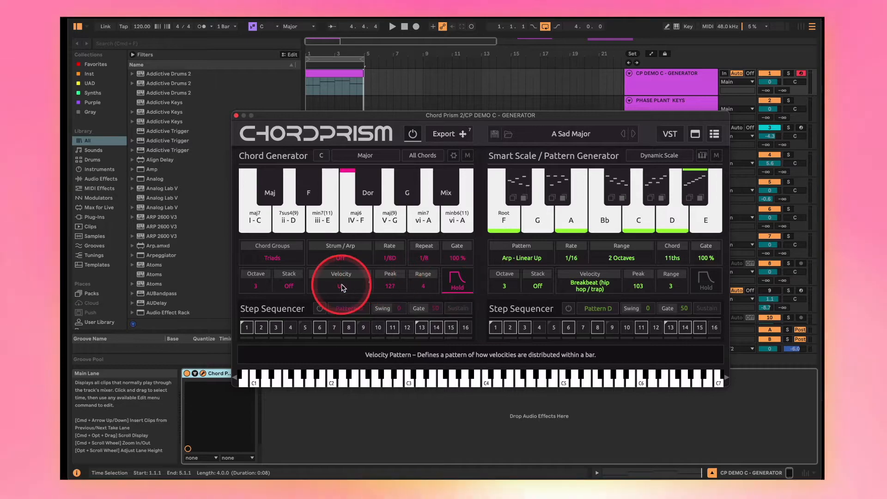
{"action": "key", "text": "space"}
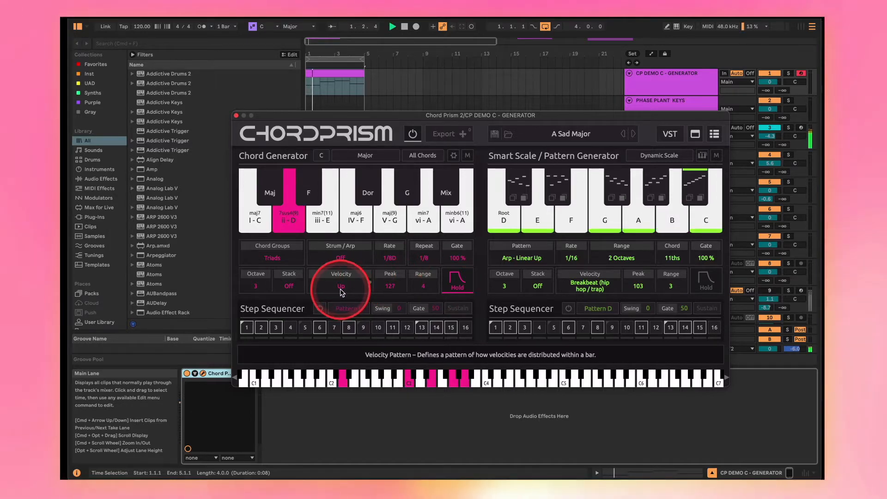
{"action": "left_click", "coordinate": [320, 309]}
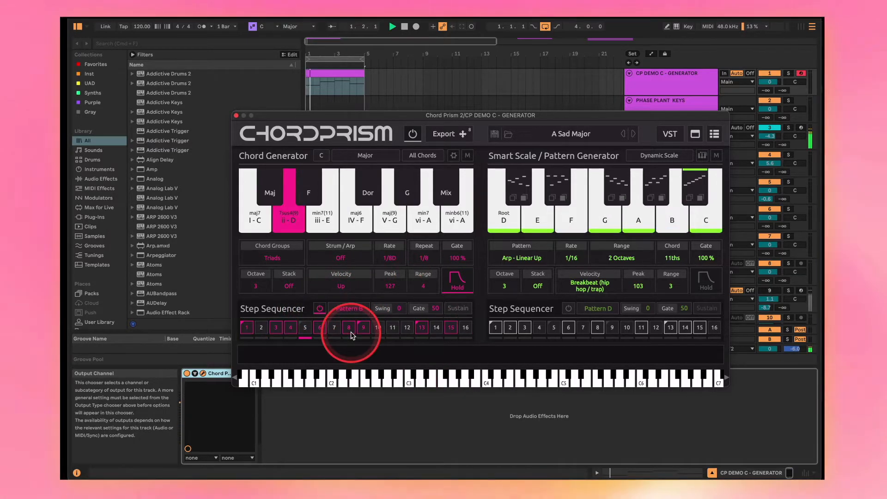
{"action": "left_click", "coordinate": [342, 312]}
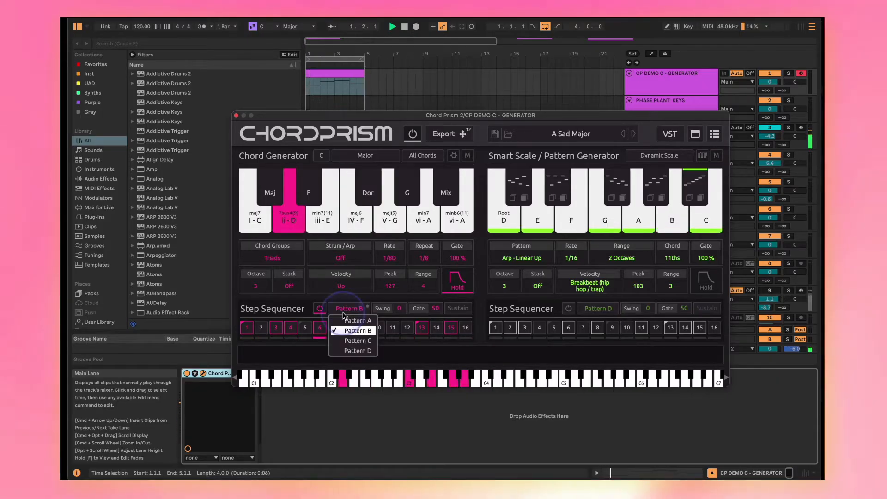
{"action": "left_click", "coordinate": [354, 321]}
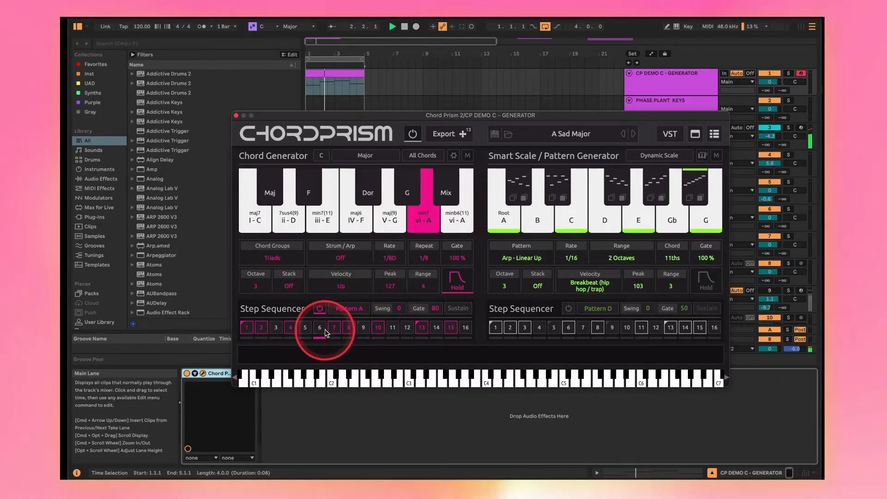
Step: Adjust the chord Step Sequencer's Swing to 83 and Gate to 27, and turn on Sustain
{"action": "left_click_drag", "start_coordinate": [399, 308], "coordinate": [510, 307]}
{"action": "left_click_drag", "start_coordinate": [443, 305], "coordinate": [422, 309]}
{"action": "left_click", "coordinate": [408, 309]}
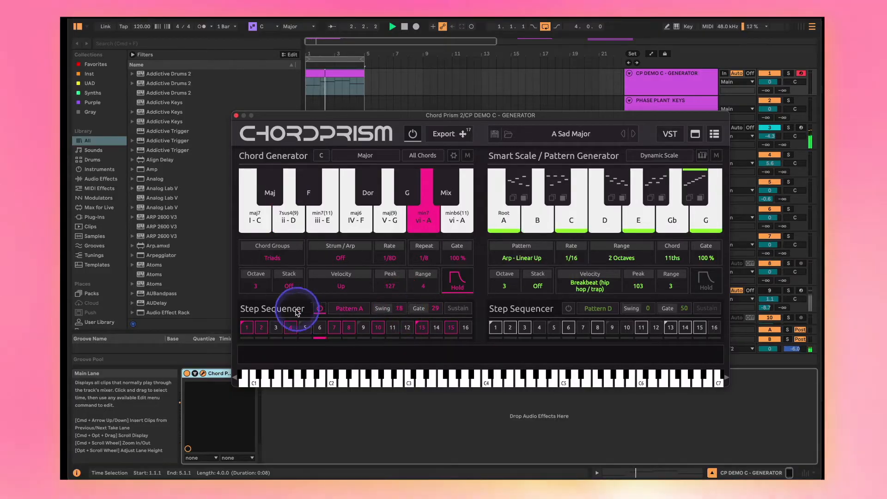
{"action": "left_click_drag", "start_coordinate": [234, 317], "coordinate": [377, 311]}
{"action": "left_click", "coordinate": [453, 309]}
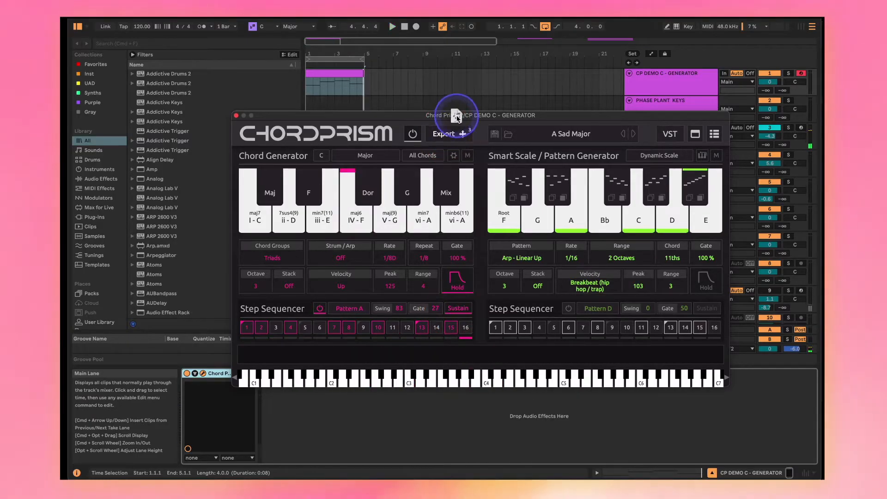
Step: Export the captured chord MIDI to bar 12 on the JUPITER SYNTH DEMO C track and open the clip to inspect its notes
{"action": "left_click_drag", "start_coordinate": [457, 118], "coordinate": [466, 95]}
{"action": "left_click", "coordinate": [488, 99]}
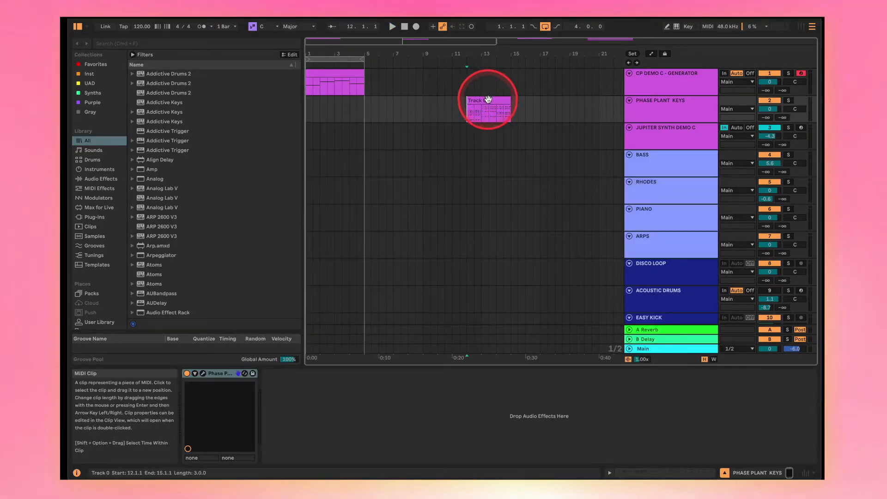
{"action": "double_click", "coordinate": [487, 126]}
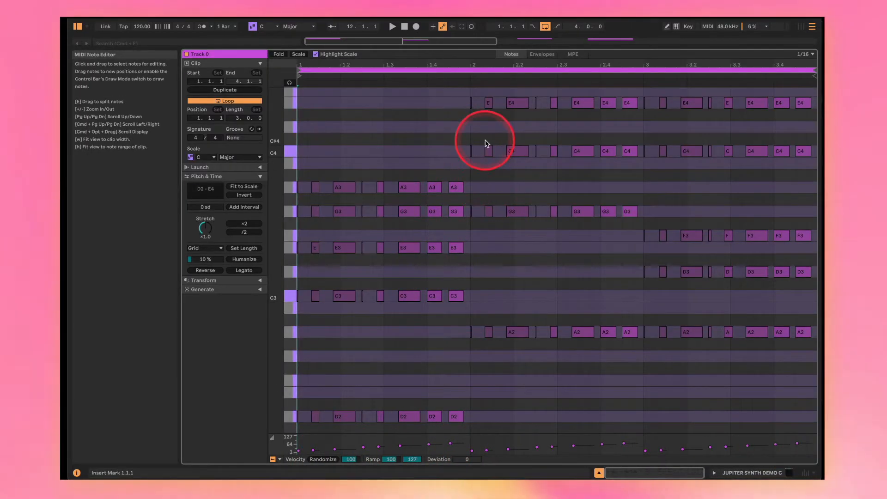
{"action": "scroll", "coordinate": [487, 143], "scroll_direction": "up", "scroll_amount": 5}
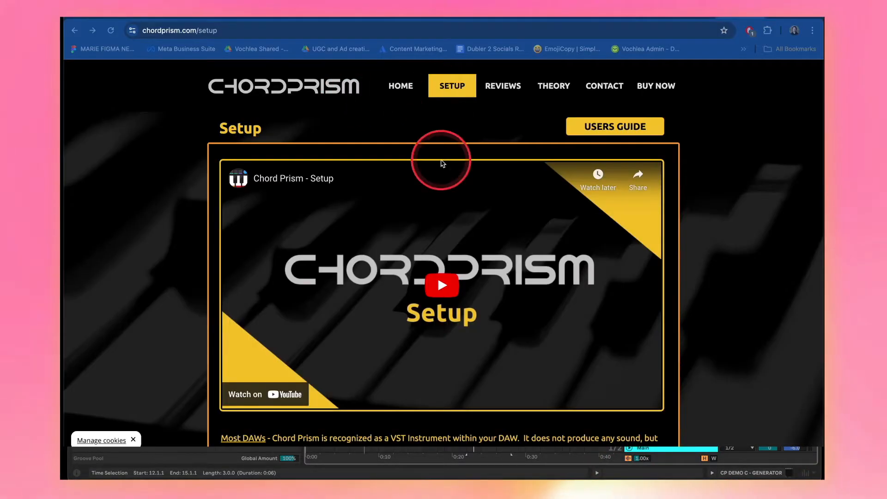
Step: Switch to the browser and look through the setup page on chordprism.com
{"action": "scroll", "coordinate": [442, 164], "scroll_direction": "down", "scroll_amount": 10}
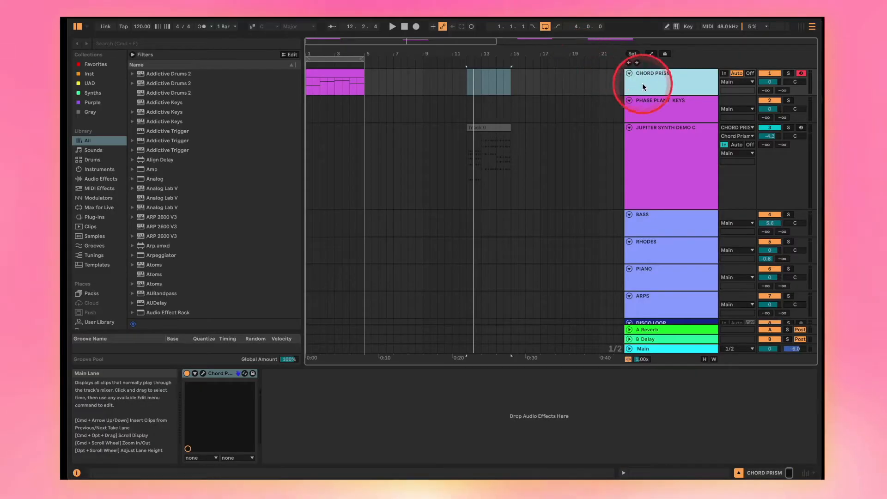
Step: Back in Ableton Live, open the Chord Prism 2 plugin window from the CHORD PRISM track and close it
{"action": "left_click", "coordinate": [642, 82]}
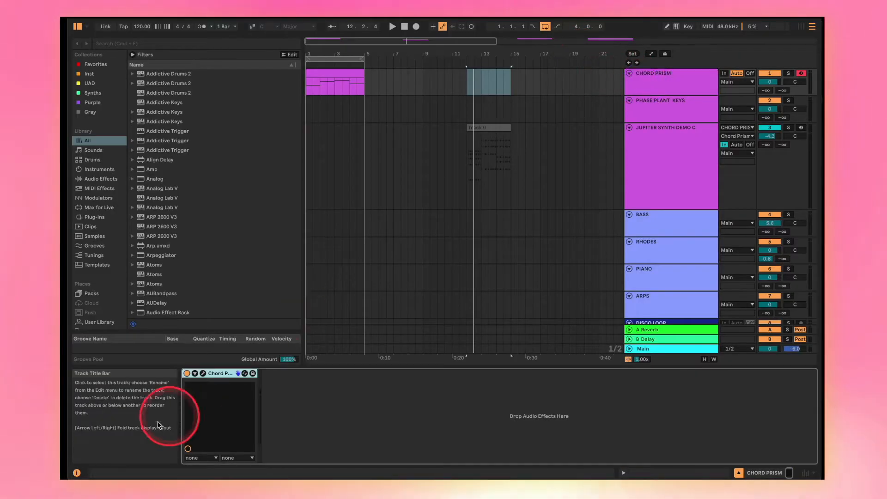
{"action": "left_click", "coordinate": [202, 374]}
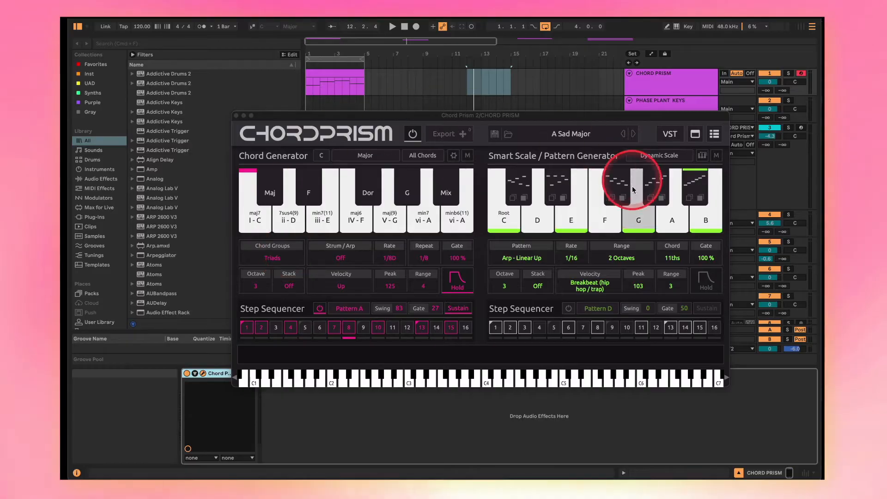
{"action": "left_click", "coordinate": [238, 116]}
Step: Open the Jup-8 V instrument window from the JUPITER SYNTH DEMO C track and close it
{"action": "left_click", "coordinate": [674, 148]}
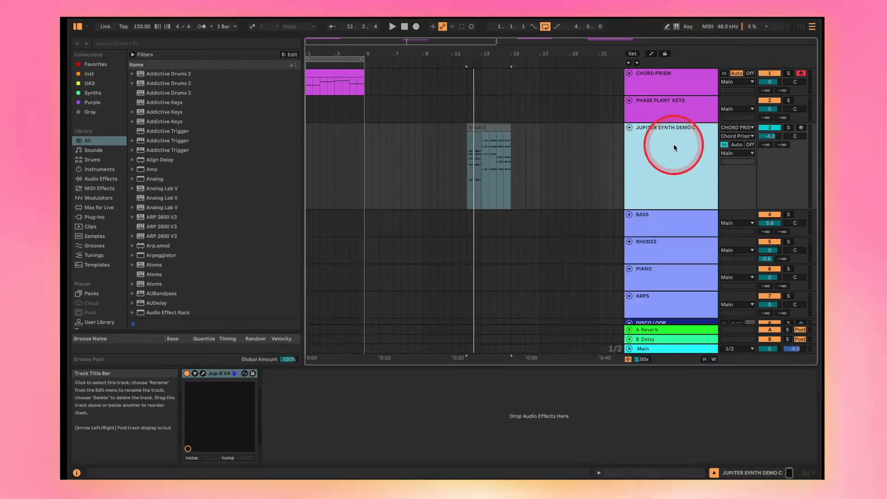
{"action": "left_click", "coordinate": [204, 374]}
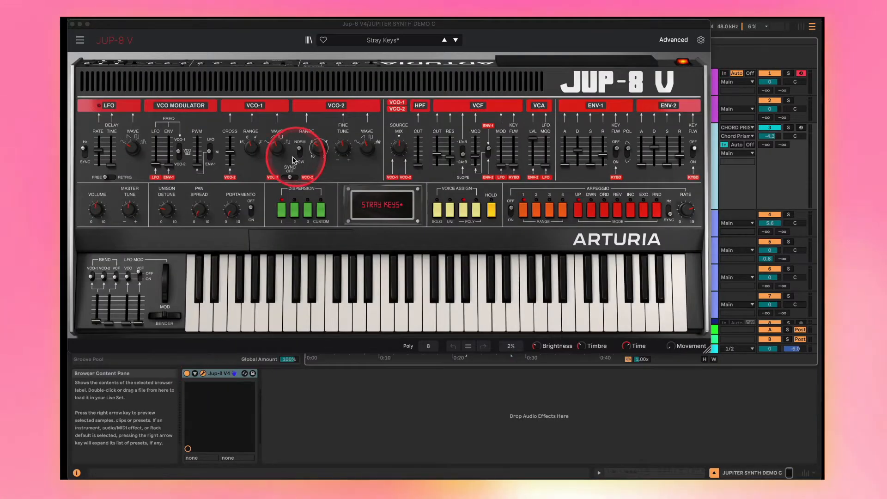
{"action": "left_click", "coordinate": [73, 25]}
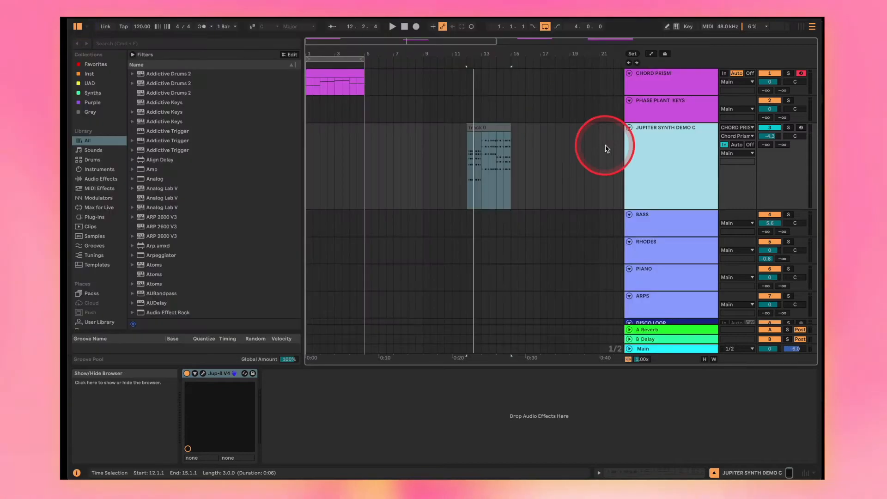
Step: Route the JUPITER SYNTH DEMO C track's MIDI input from the CHORD PRISM track, using Chord Prism 2 as the source channel
{"action": "left_click", "coordinate": [737, 127]}
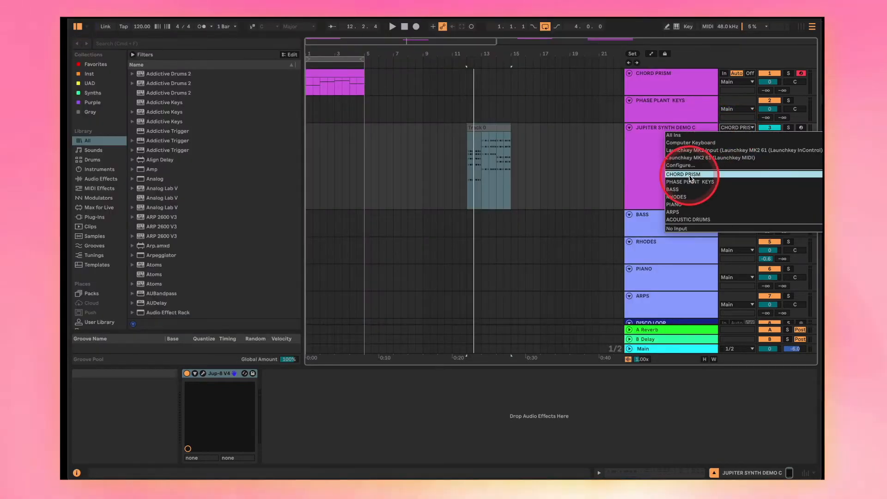
{"action": "left_click", "coordinate": [691, 174]}
{"action": "left_click", "coordinate": [738, 137]}
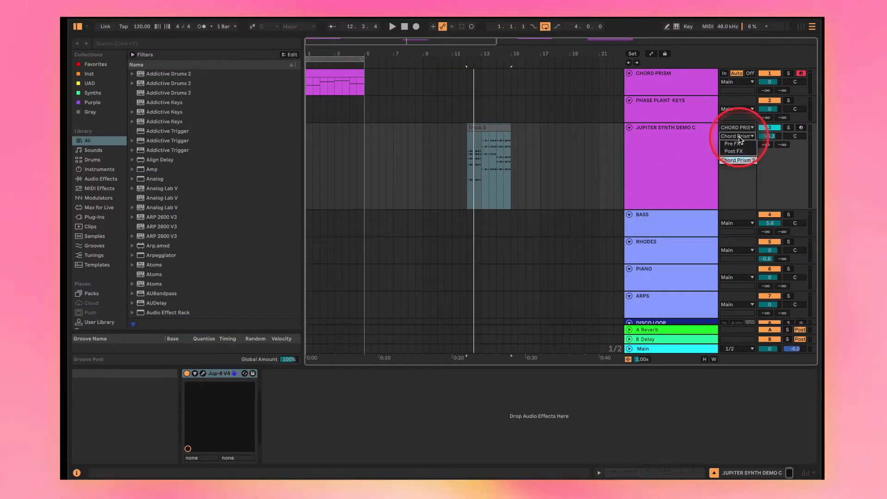
{"action": "left_click", "coordinate": [742, 159]}
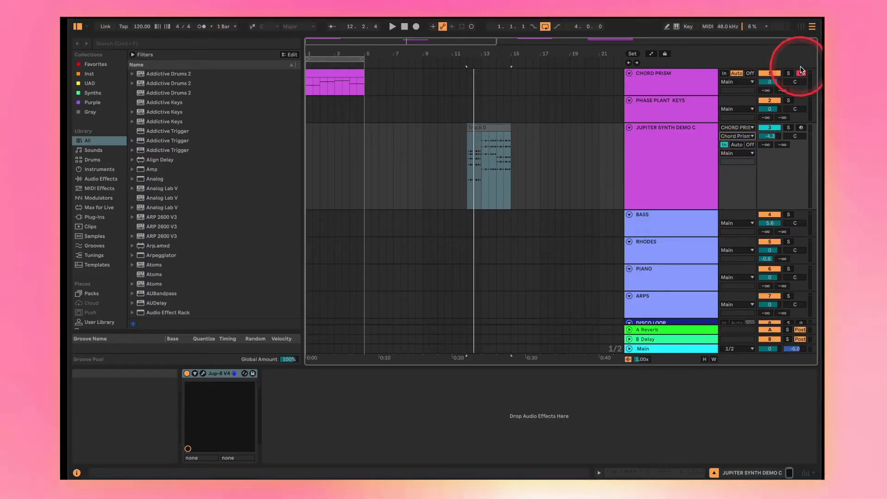
Step: Place the insert marker at bar 10 on the CHORD PRISM track and play chords to test the MIDI routing
{"action": "left_click", "coordinate": [387, 80]}
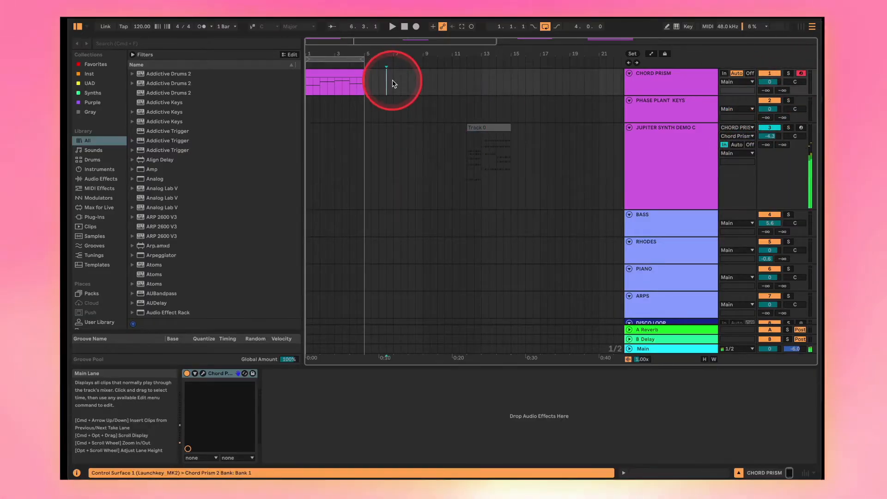
{"action": "left_click", "coordinate": [438, 76]}
{"action": "left_click", "coordinate": [251, 117]}
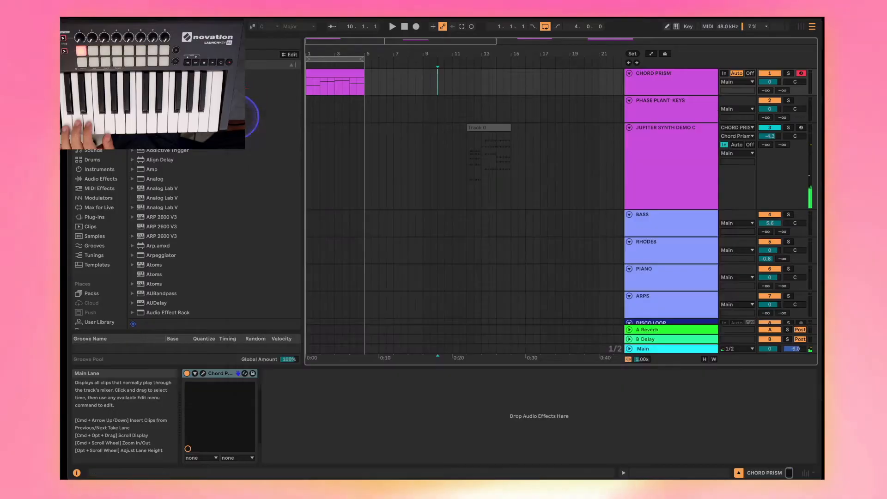
Step: Record a short performance on the CHORD PRISM track from bar 6 and check the notes in the recorded clip
{"action": "left_click", "coordinate": [386, 130]}
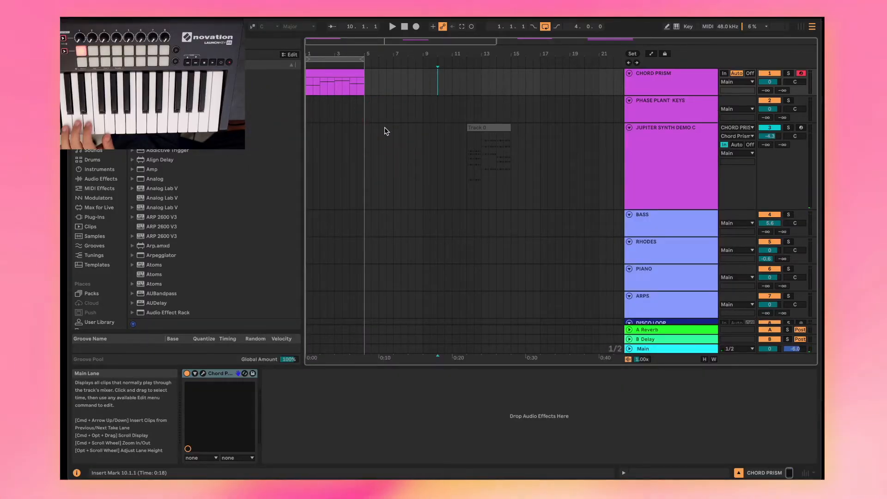
{"action": "left_click", "coordinate": [380, 76]}
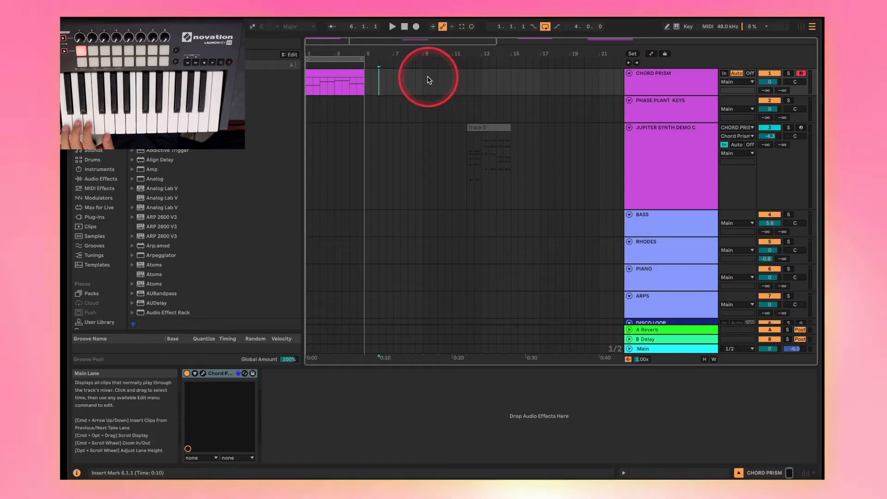
{"action": "left_click", "coordinate": [417, 27]}
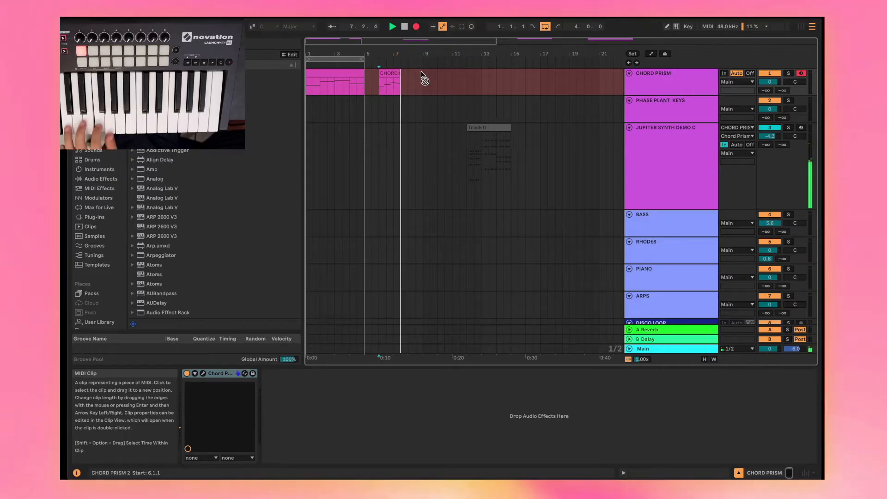
{"action": "double_click", "coordinate": [392, 76]}
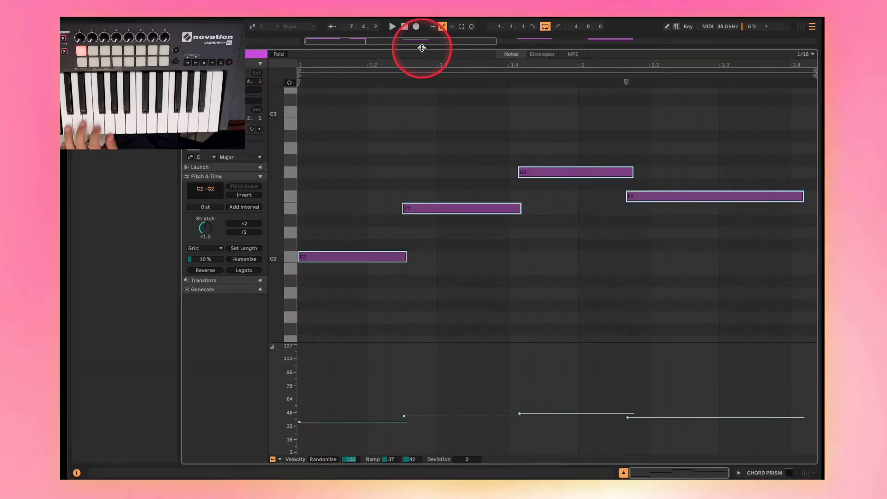
{"action": "left_click", "coordinate": [421, 48]}
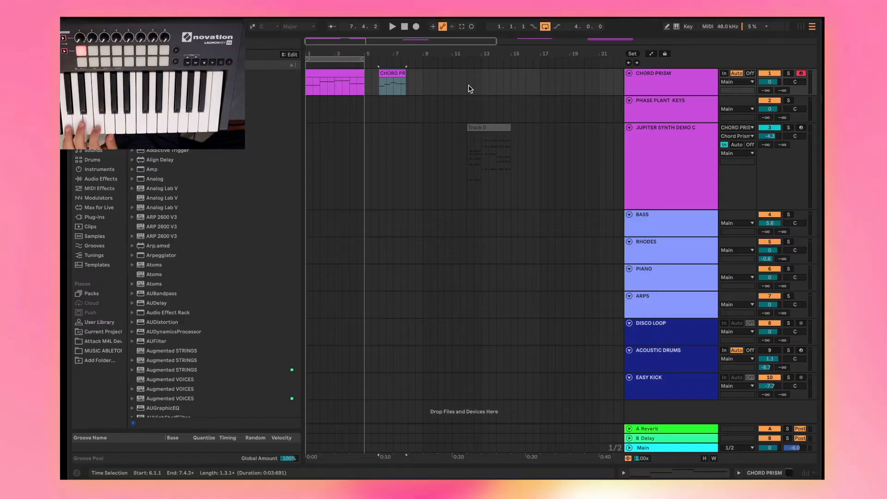
Step: Arm the JUPITER SYNTH DEMO C track as well, record the routed chords from position 8.3.1, and inspect the notes in its recorded clip
{"action": "left_click", "coordinate": [802, 131]}
{"action": "left_click", "coordinate": [415, 147]}
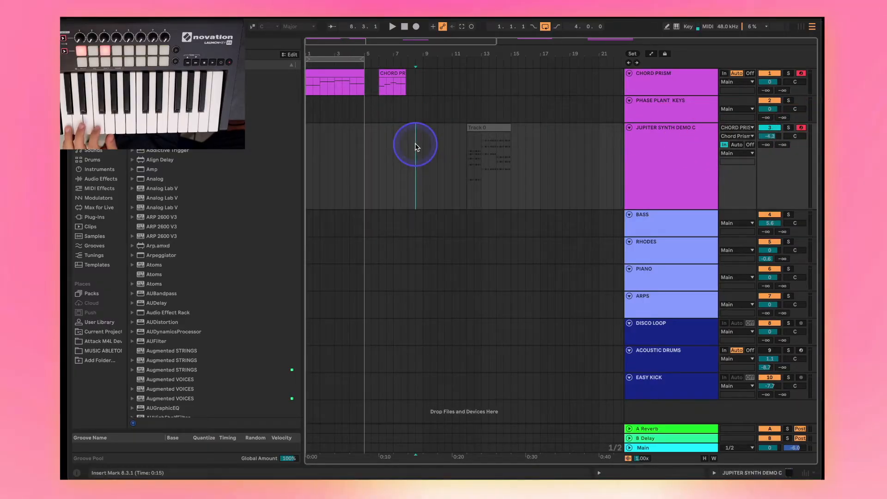
{"action": "left_click", "coordinate": [416, 26]}
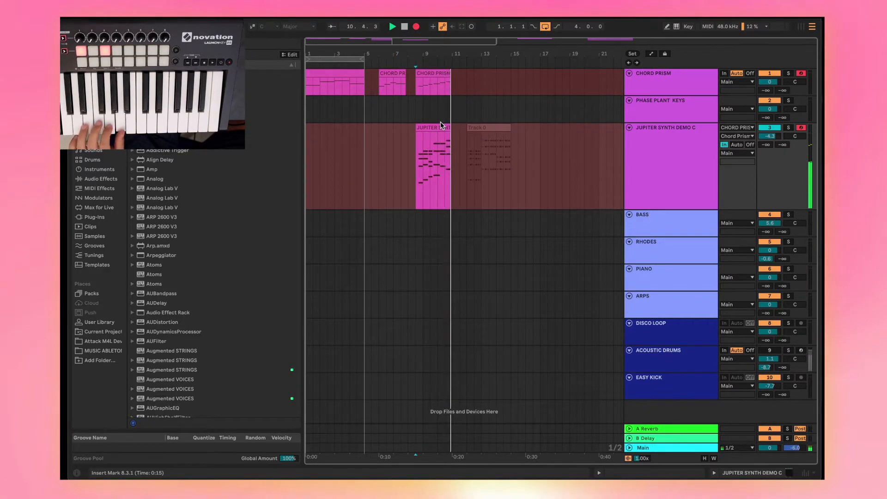
{"action": "key", "text": "space"}
{"action": "double_click", "coordinate": [439, 126]}
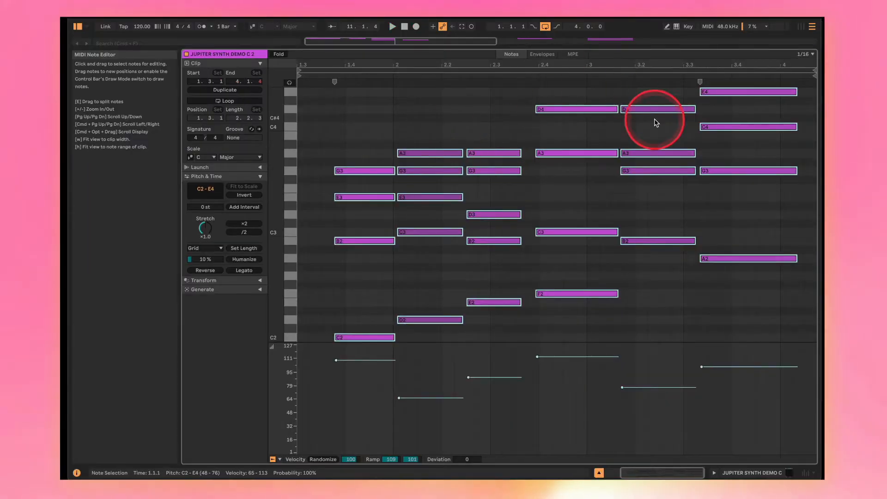
{"action": "left_click", "coordinate": [506, 47]}
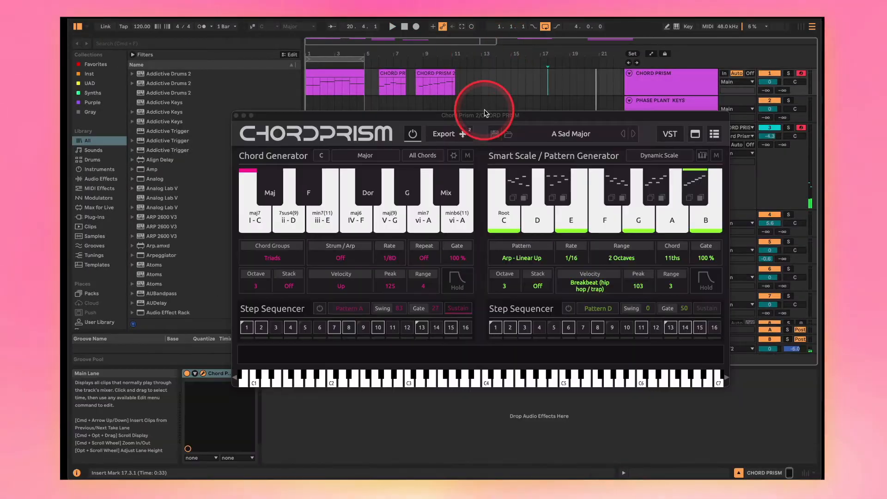
Step: Export the played chords from Chord Prism 2 as a MIDI clip onto the JUPITER SYNTH DEMO C track around bar 20
{"action": "left_click_drag", "start_coordinate": [485, 114], "coordinate": [590, 143]}
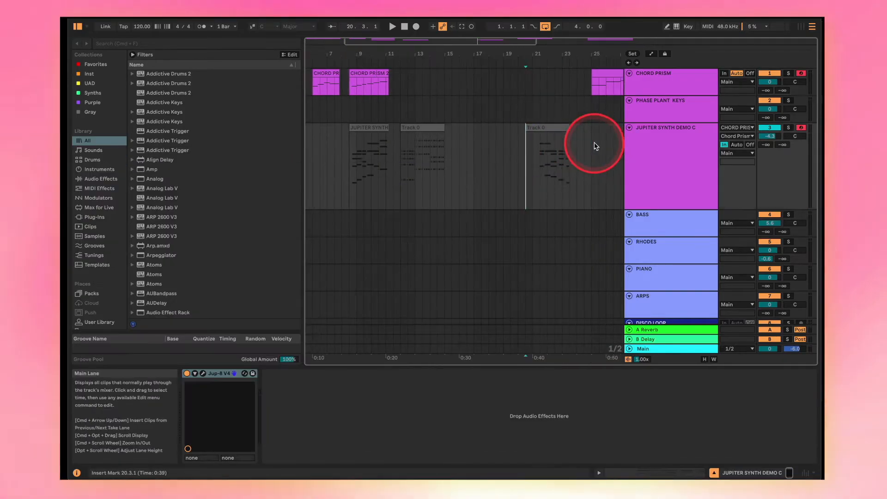
{"action": "left_click", "coordinate": [539, 157]}
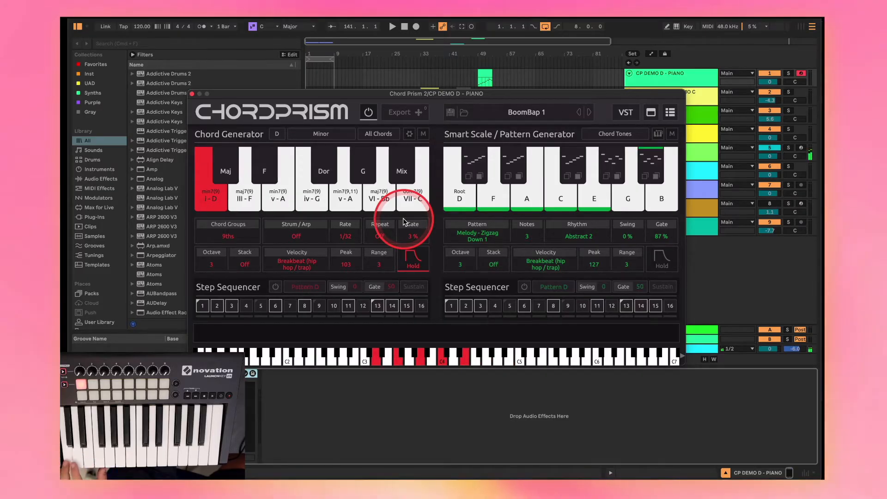
Step: Try Dynamic Scale as the Smart Scale mode in the CP DEMO D - PIANO plugin and restore Chord Tones
{"action": "left_click", "coordinate": [616, 134]}
{"action": "left_click", "coordinate": [618, 156]}
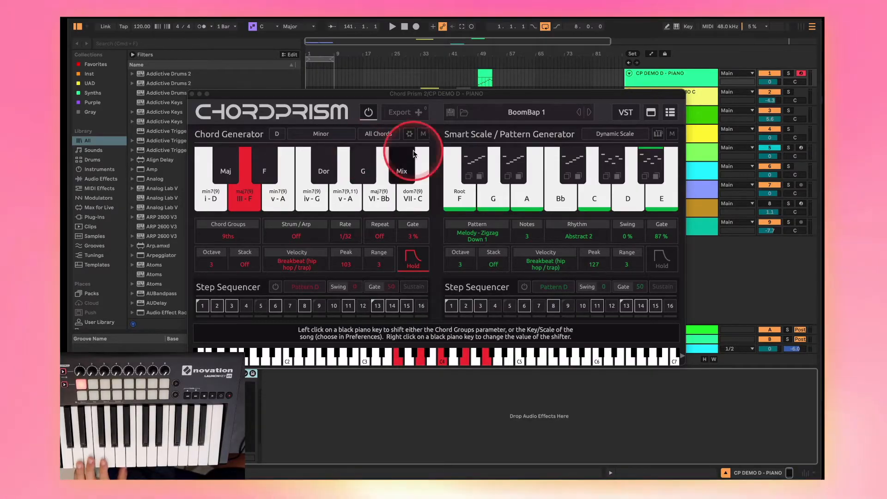
{"action": "left_click", "coordinate": [611, 134]}
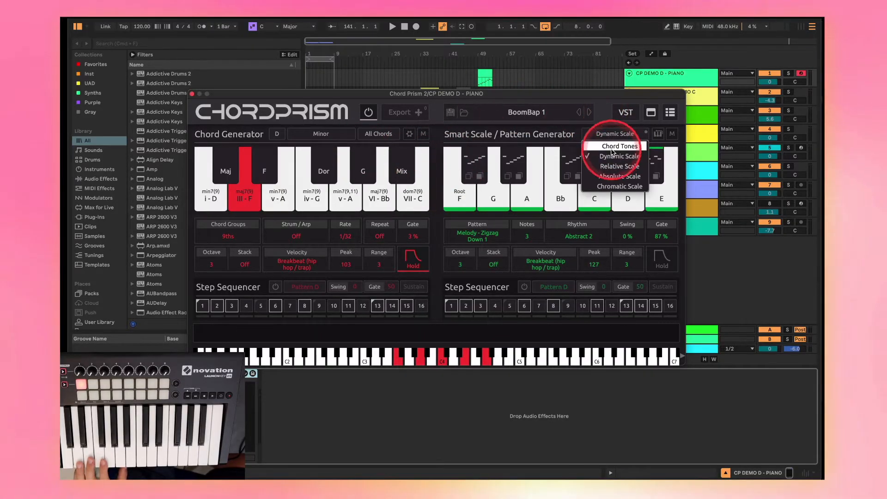
{"action": "left_click", "coordinate": [612, 147]}
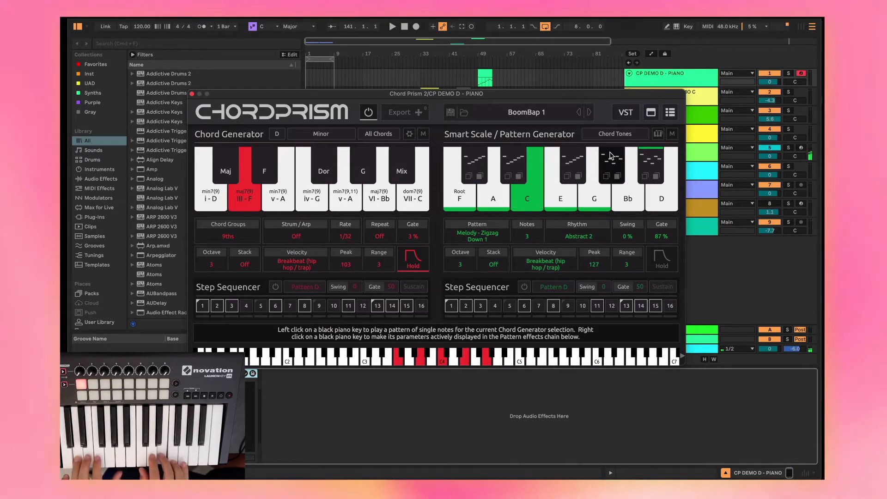
Step: Set the Smart Scale / Pattern Generator's Octave to 4 and its Stack to +1
{"action": "left_click", "coordinate": [659, 134]}
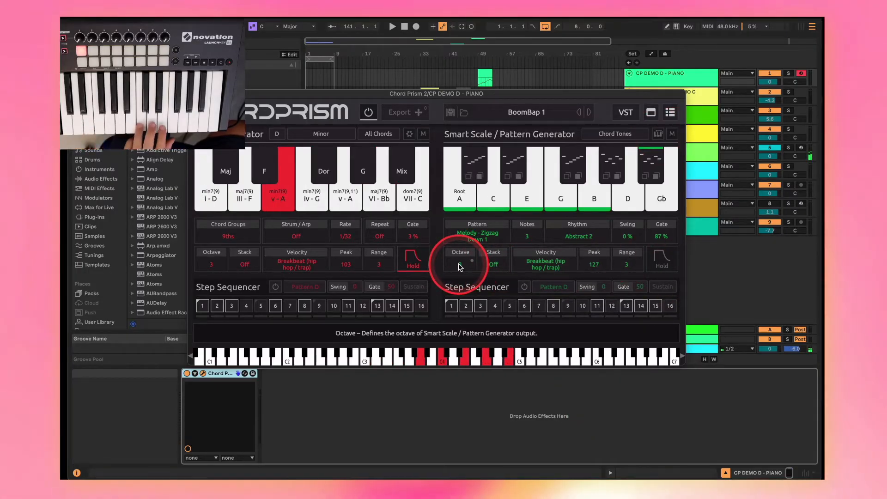
{"action": "left_click", "coordinate": [459, 266]}
{"action": "left_click", "coordinate": [462, 336]}
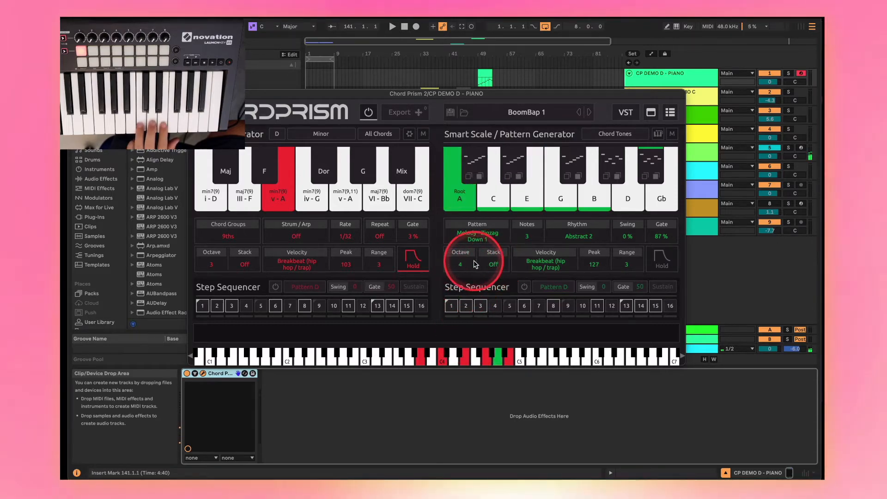
{"action": "left_click", "coordinate": [491, 267]}
{"action": "left_click", "coordinate": [496, 293]}
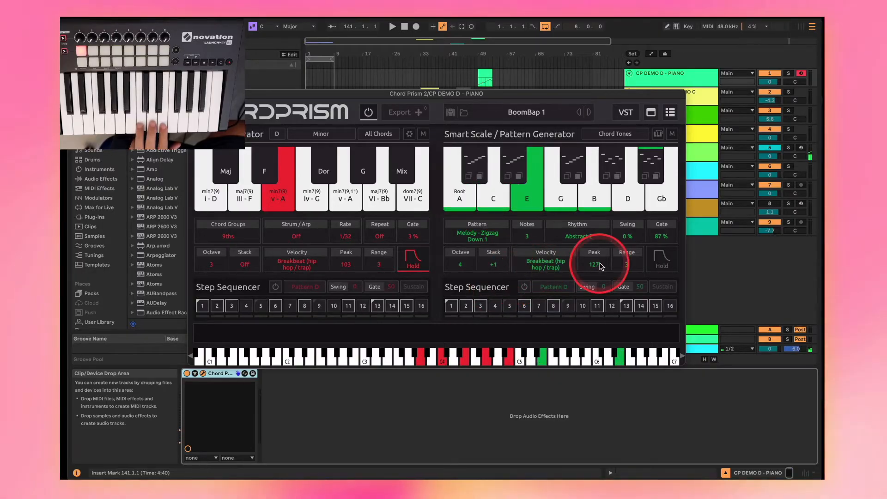
Step: Turn on Hold for the Smart Scale / Pattern Generator and change its Stack setting
{"action": "left_click", "coordinate": [657, 261]}
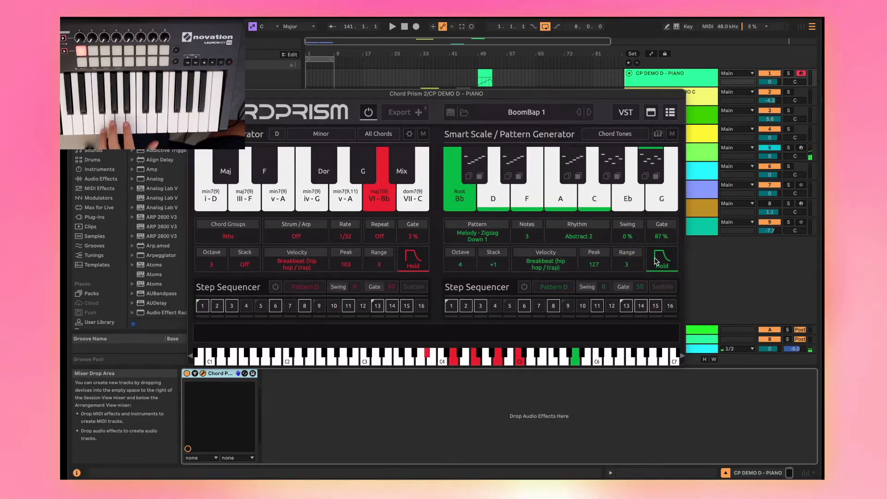
{"action": "left_click", "coordinate": [482, 266]}
{"action": "left_click", "coordinate": [499, 282]}
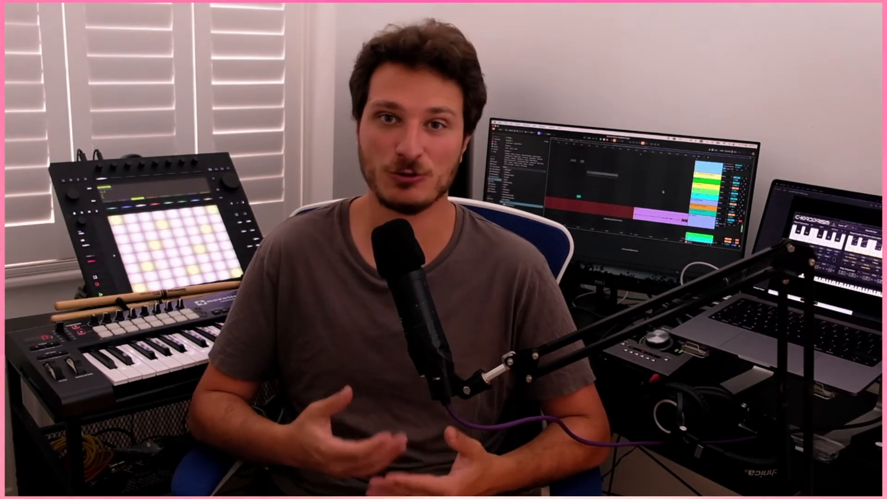
Step: View the Chord Prism 2 plugin window of the CP DEMO A - CHORDS track and close it
{"action": "left_click", "coordinate": [479, 98]}
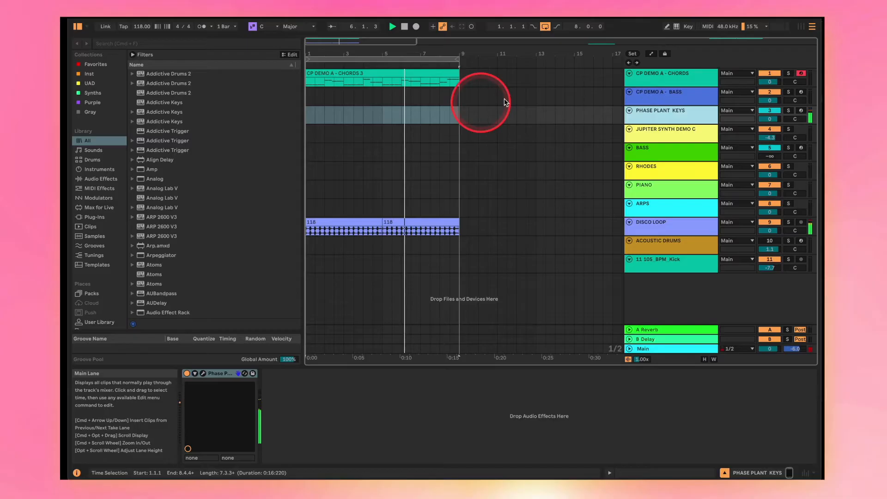
{"action": "left_click", "coordinate": [660, 79]}
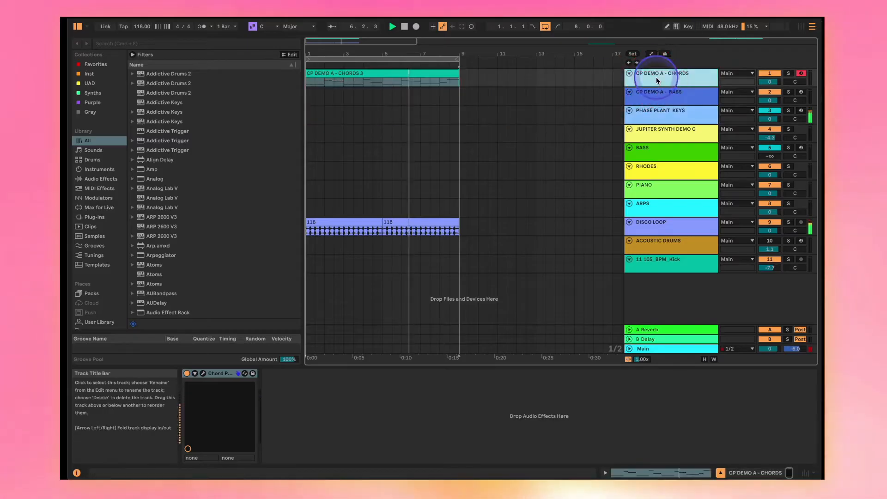
{"action": "left_click", "coordinate": [264, 350]}
{"action": "left_click", "coordinate": [203, 374]}
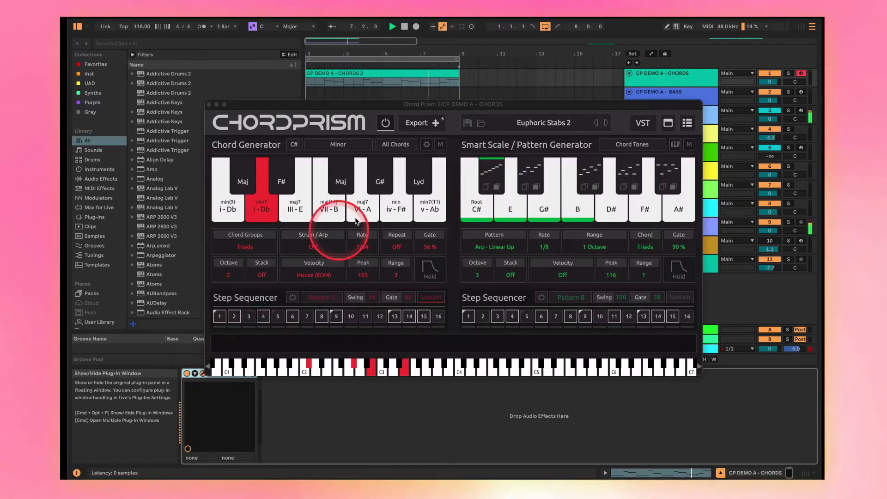
{"action": "left_click", "coordinate": [210, 105]}
Step: Solo the PHASE PLANT KEYS track and open the Chord Prism 2 plugin window on the CP DEMO A - BASS track
{"action": "left_click", "coordinate": [675, 121]}
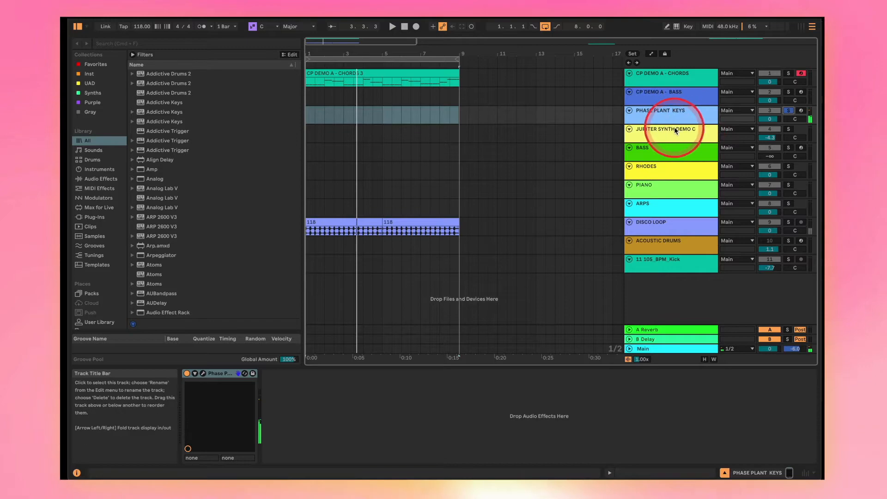
{"action": "left_click", "coordinate": [654, 97]}
{"action": "left_click", "coordinate": [335, 288]}
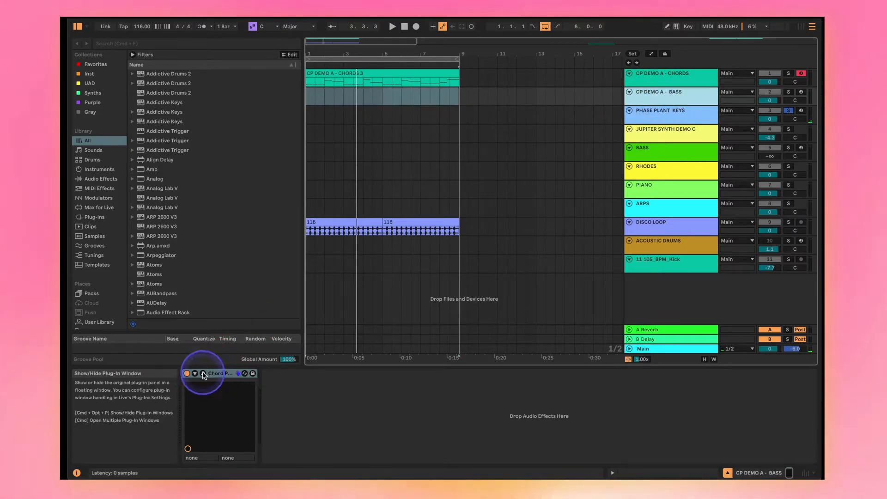
{"action": "left_click", "coordinate": [204, 374]}
Step: View the SubBoomBass2 instrument window on the BASS track and close it
{"action": "left_click", "coordinate": [120, 363]}
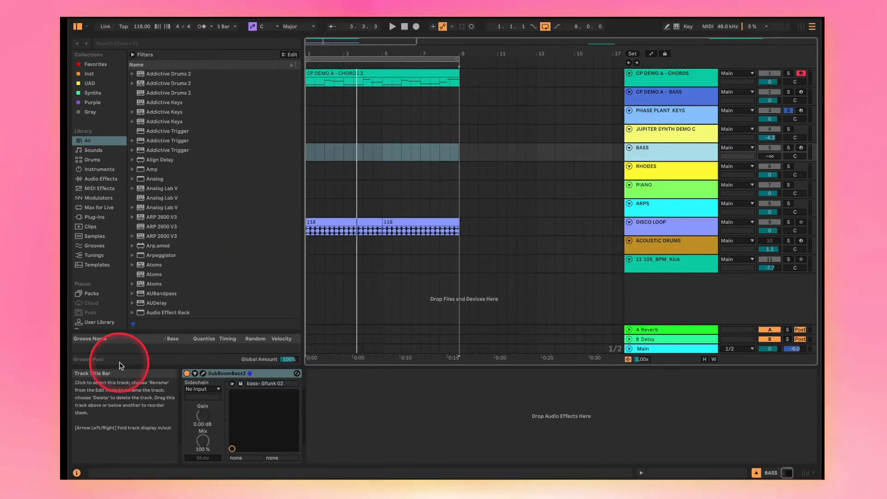
{"action": "left_click", "coordinate": [204, 374]}
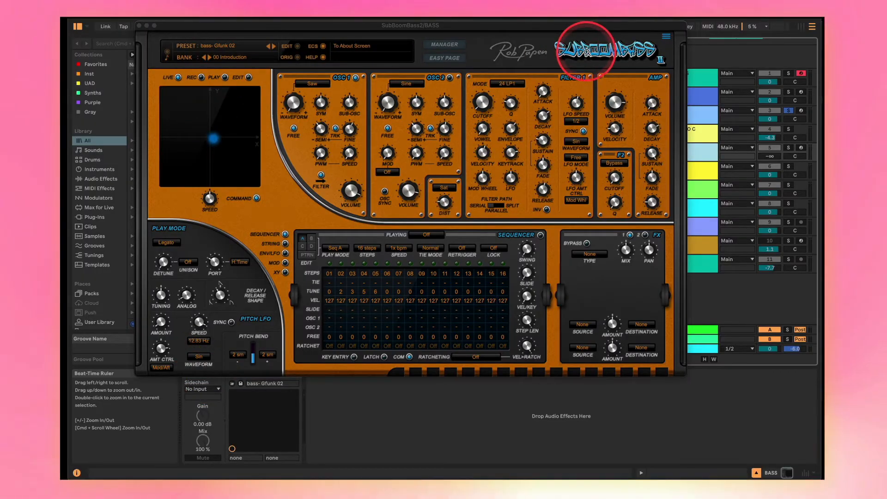
{"action": "left_click", "coordinate": [139, 26]}
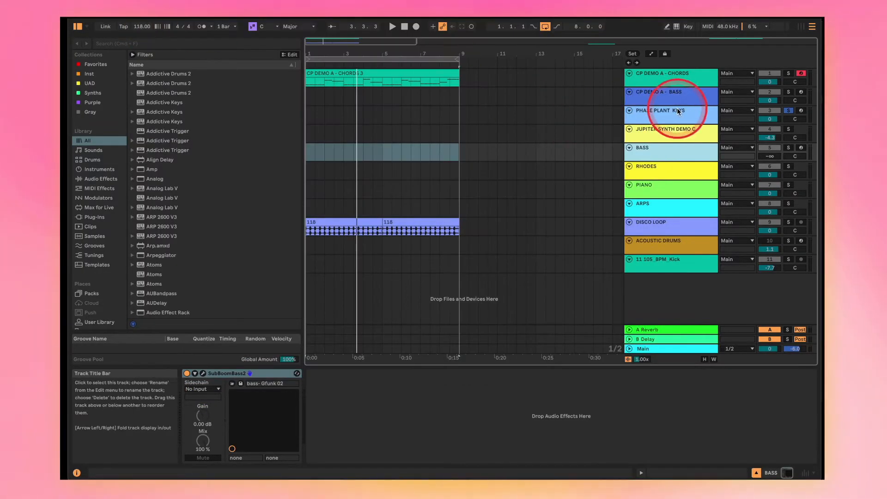
Step: Show Chord Prism 2 on the CP DEMO A - BASS track and play the arrangement to examine how its chord selection follows the chords track
{"action": "left_click", "coordinate": [666, 92]}
{"action": "left_click_drag", "start_coordinate": [451, 136], "coordinate": [570, 139]}
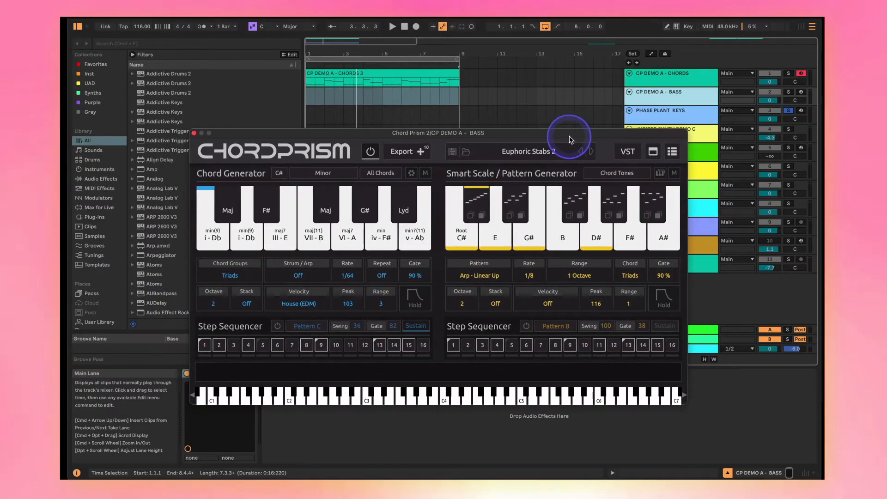
{"action": "key", "text": "space"}
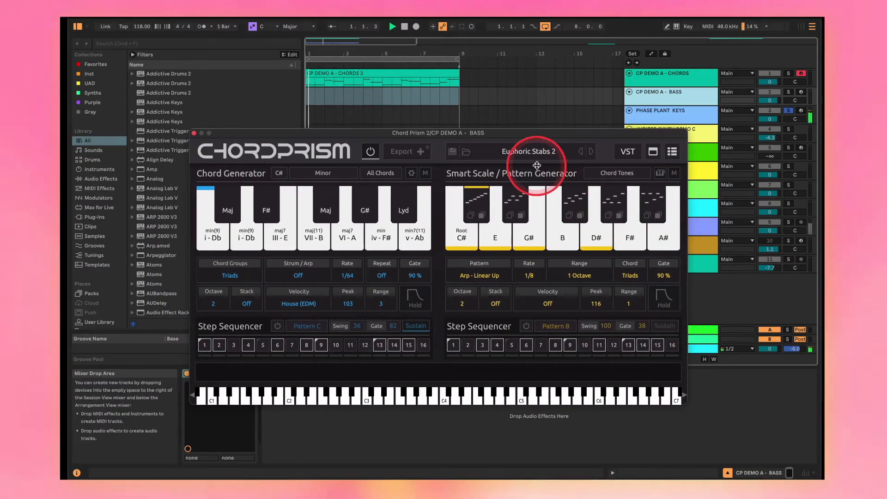
{"action": "left_click_drag", "start_coordinate": [209, 193], "coordinate": [317, 200]}
{"action": "left_click", "coordinate": [416, 99]}
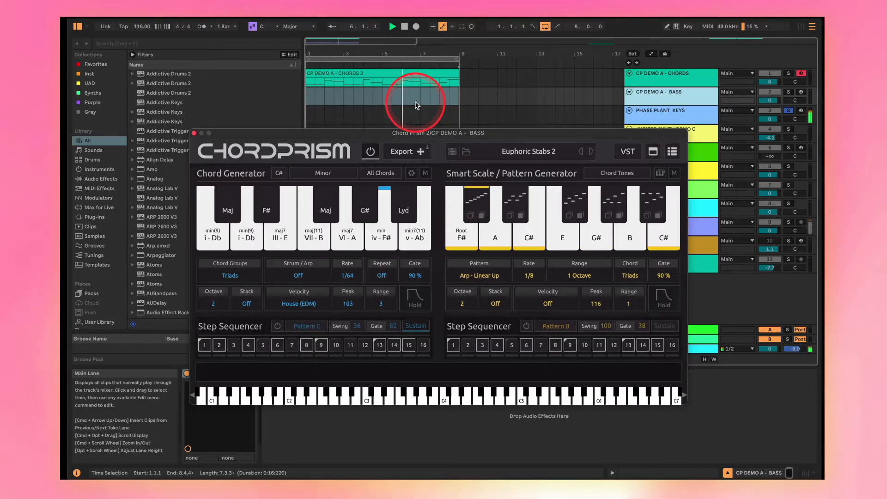
Step: Arm the CP DEMO A - BASS track and play a bass line with the Smart Scale keys over the looping chords
{"action": "left_click", "coordinate": [801, 92]}
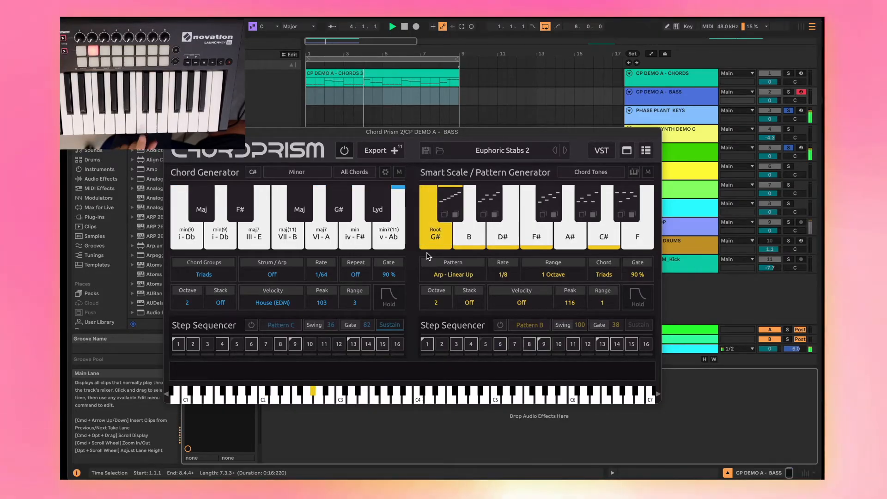
{"action": "left_click", "coordinate": [430, 258]}
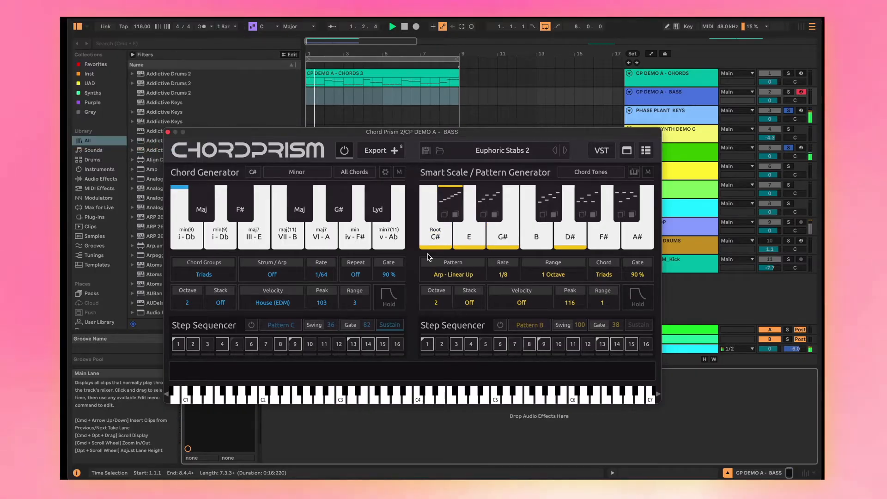
{"action": "left_click", "coordinate": [438, 218]}
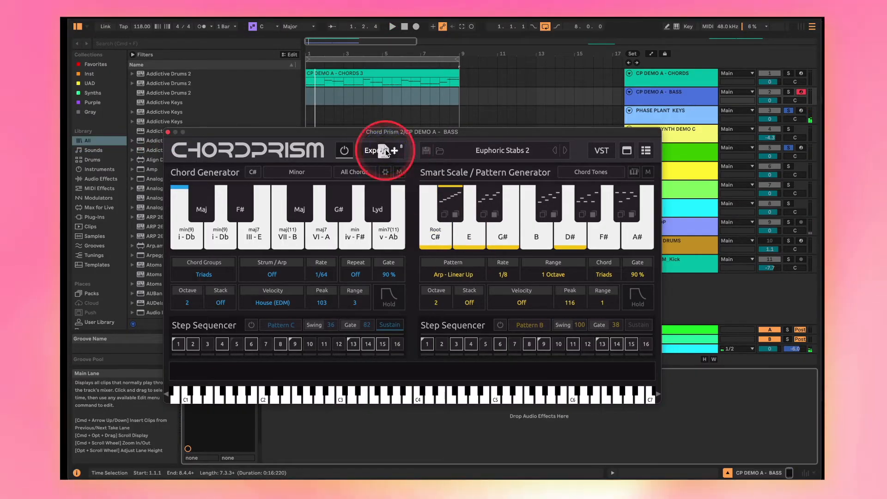
Step: Export the played bass line from Chord Prism 2 as a MIDI clip onto the BASS track at bar 1, and deactivate the PHASE PLANT KEYS track
{"action": "left_click_drag", "start_coordinate": [386, 153], "coordinate": [307, 148]}
{"action": "key", "text": "space"}
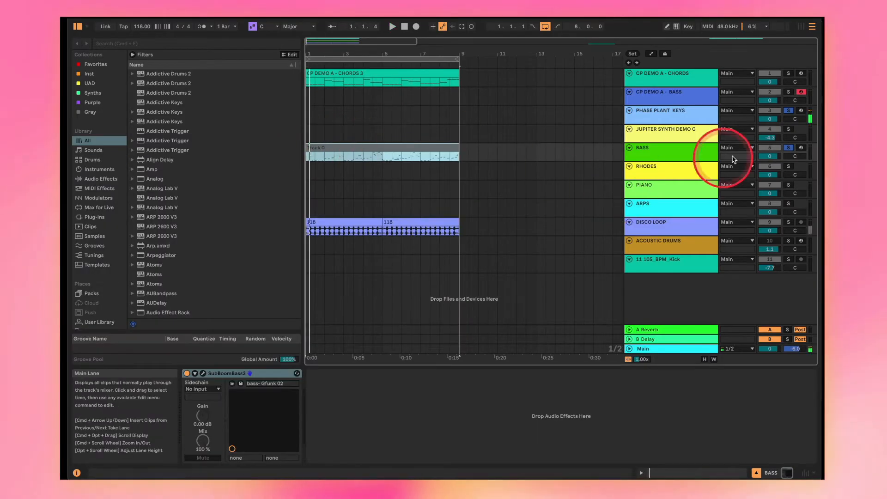
{"action": "left_click", "coordinate": [767, 111]}
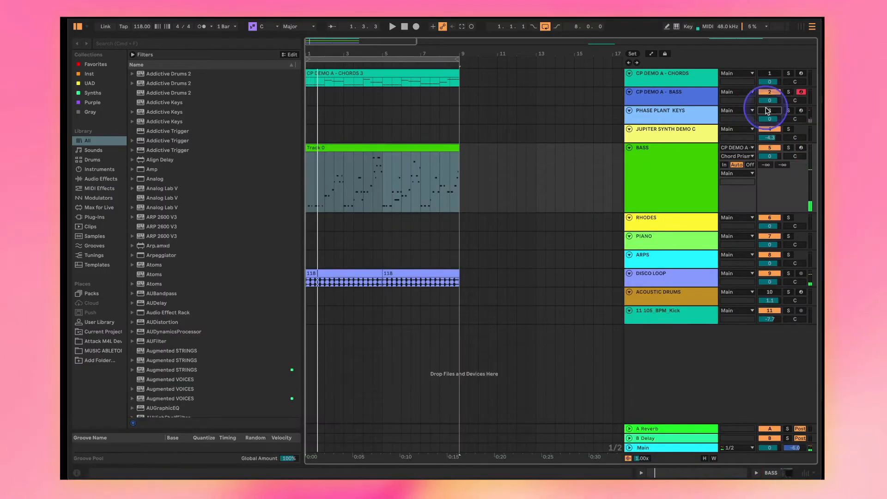
Step: Activate the CP DEMO A - CHORDS track and play the arrangement with the exported Track 0 bass clip open for viewing its notes
{"action": "left_click", "coordinate": [767, 73]}
{"action": "key", "text": "space"}
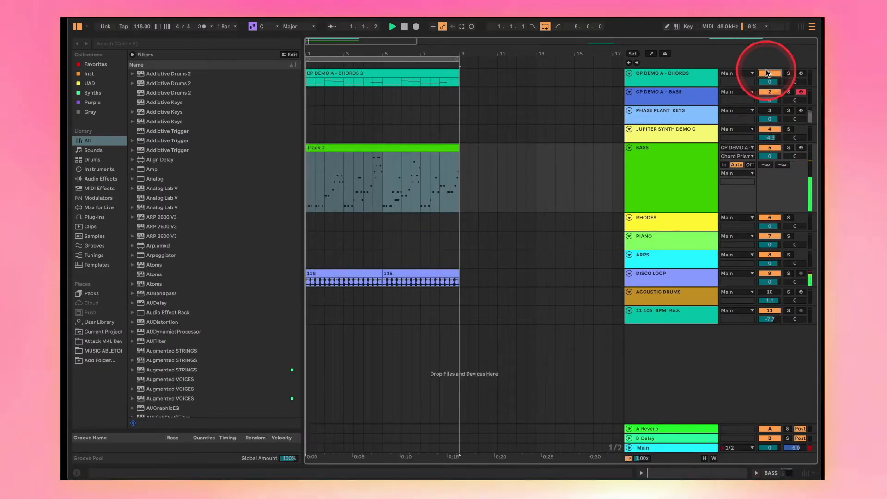
{"action": "double_click", "coordinate": [662, 164]}
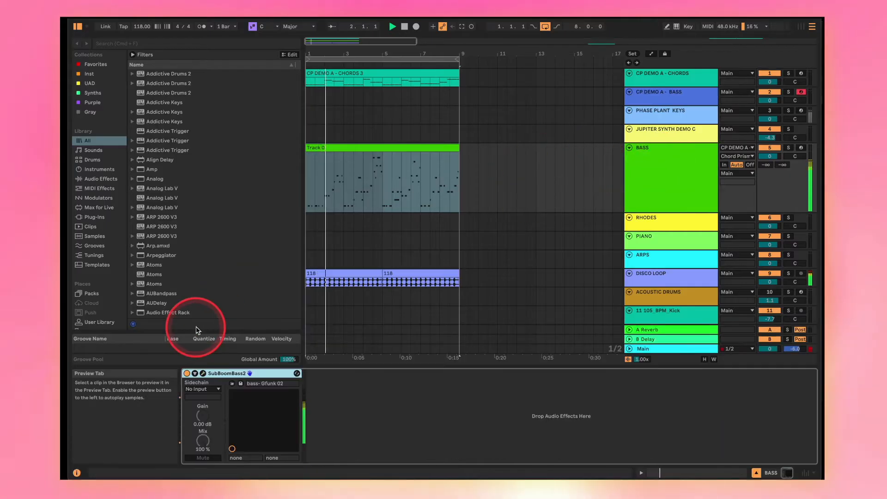
{"action": "double_click", "coordinate": [347, 149]}
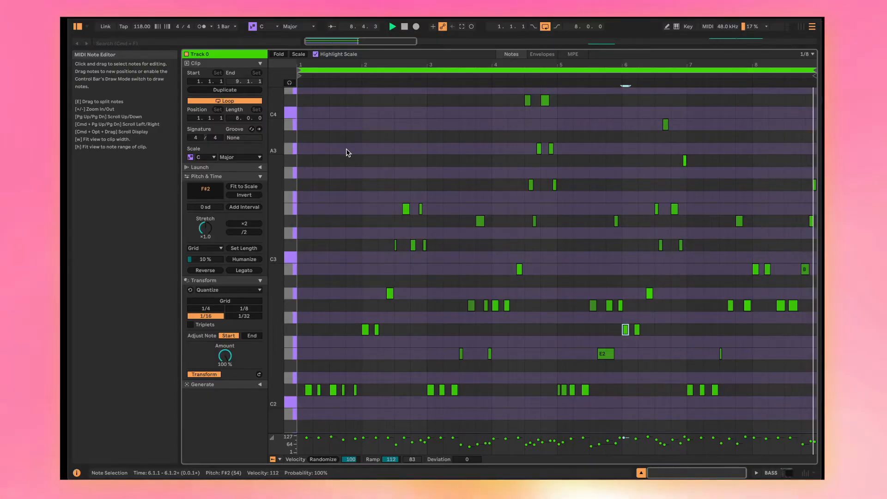
{"action": "left_click", "coordinate": [348, 152]}
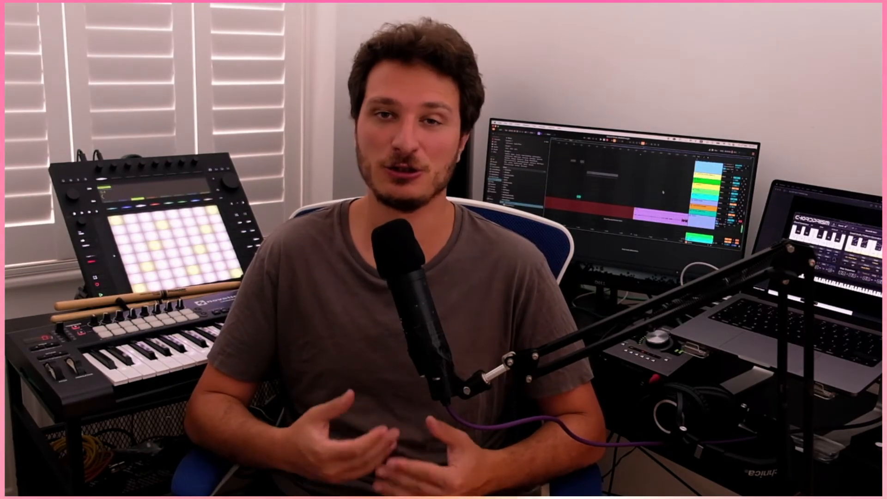
{"action": "left_click", "coordinate": [496, 166]}
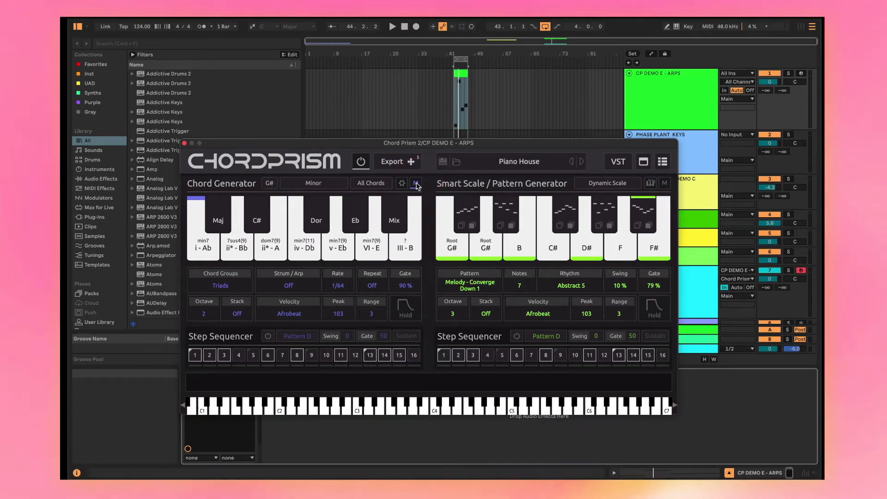
Step: Add a G#3 note spanning all four bars of the CP DEMO E - ARPS clip and start playback
{"action": "left_click", "coordinate": [418, 186]}
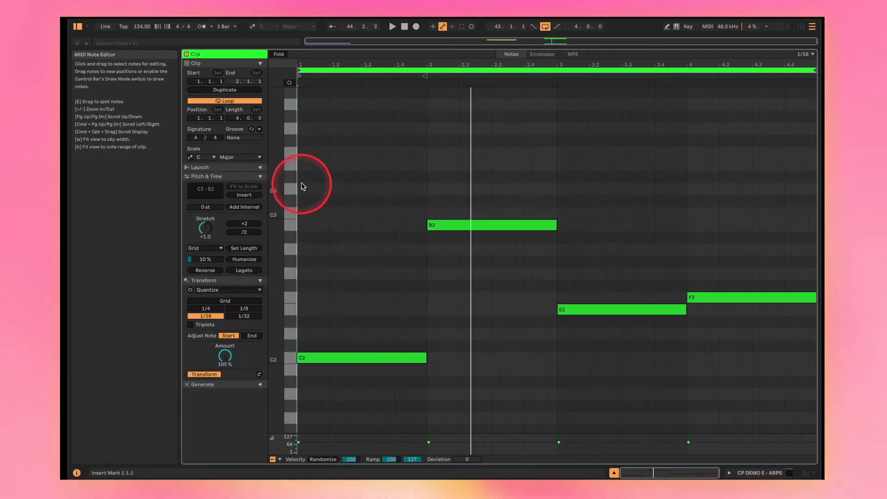
{"action": "left_click", "coordinate": [305, 159]}
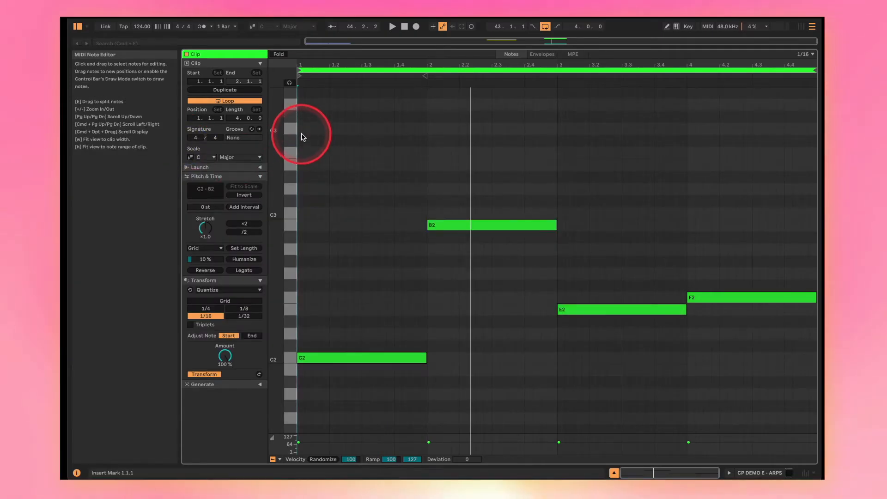
{"action": "double_click", "coordinate": [301, 119]}
{"action": "left_click_drag", "start_coordinate": [305, 117], "coordinate": [815, 117]}
{"action": "key", "text": "space"}
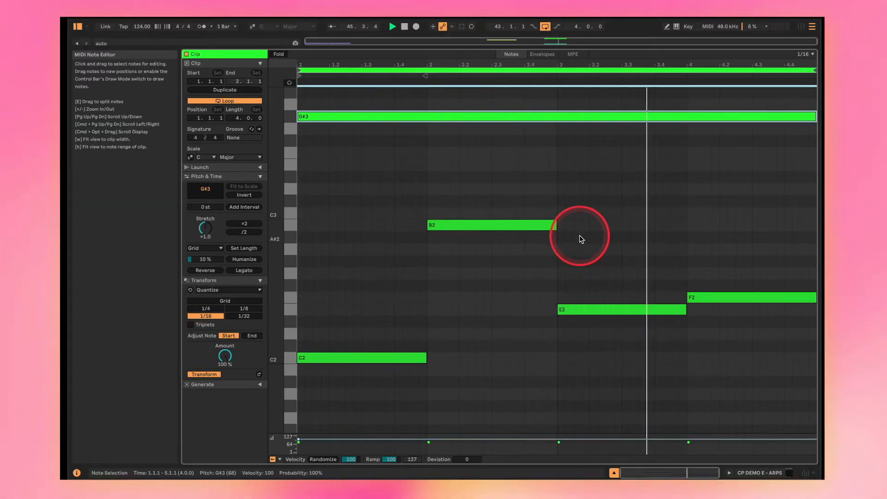
Step: Return to the arrangement and show the Chord Prism 2 window on the CP DEMO E - ARPS track
{"action": "double_click", "coordinate": [587, 47]}
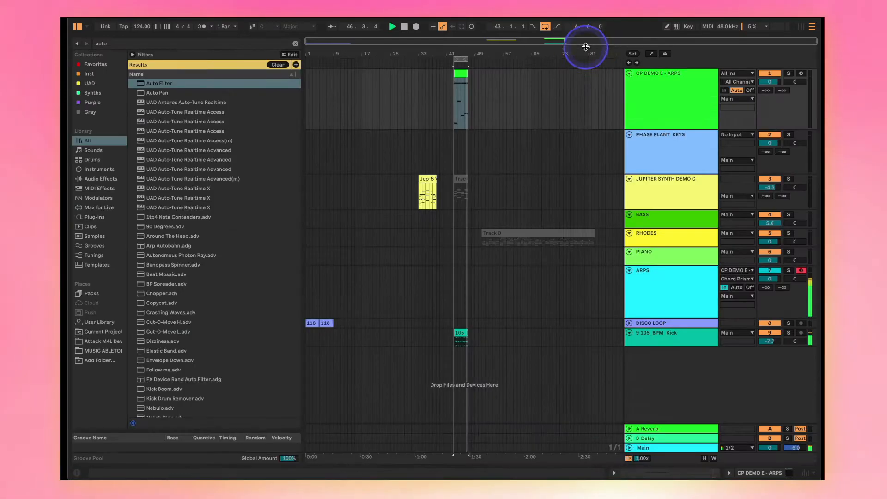
{"action": "double_click", "coordinate": [677, 112]}
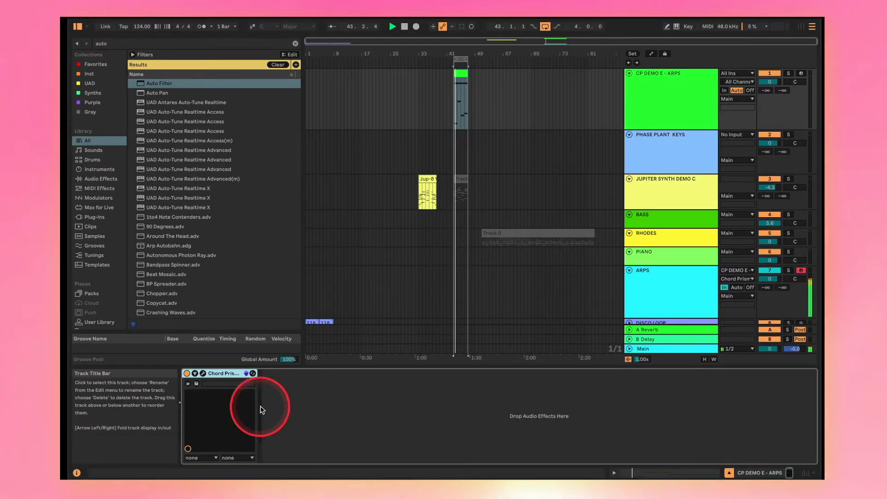
{"action": "left_click", "coordinate": [203, 374]}
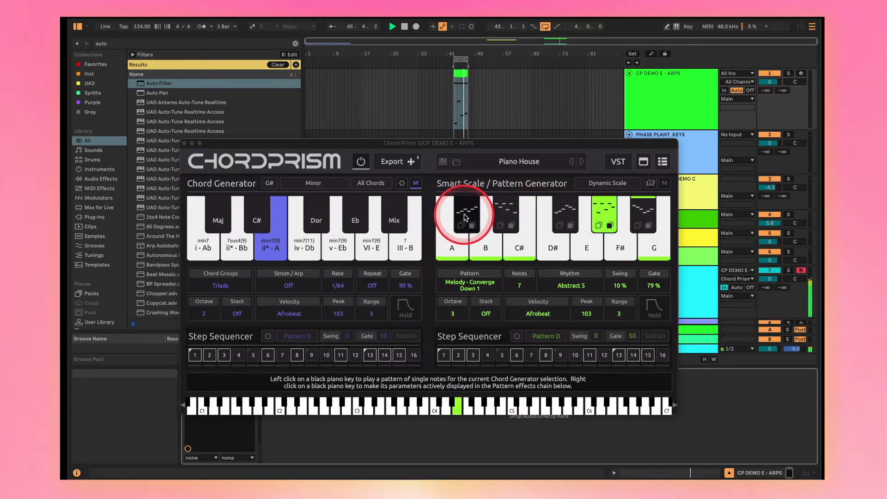
Step: Step through the parameters of the Pattern Generator's black keys and select the fourth pattern key for editing
{"action": "right_click", "coordinate": [564, 205]}
{"action": "right_click", "coordinate": [498, 212]}
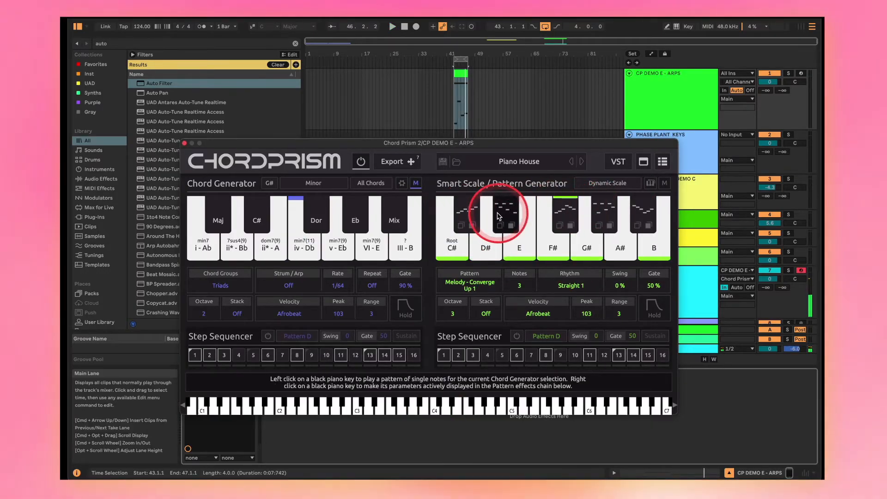
{"action": "right_click", "coordinate": [467, 213]}
{"action": "right_click", "coordinate": [575, 204]}
{"action": "right_click", "coordinate": [605, 204]}
{"action": "left_click", "coordinate": [606, 205]}
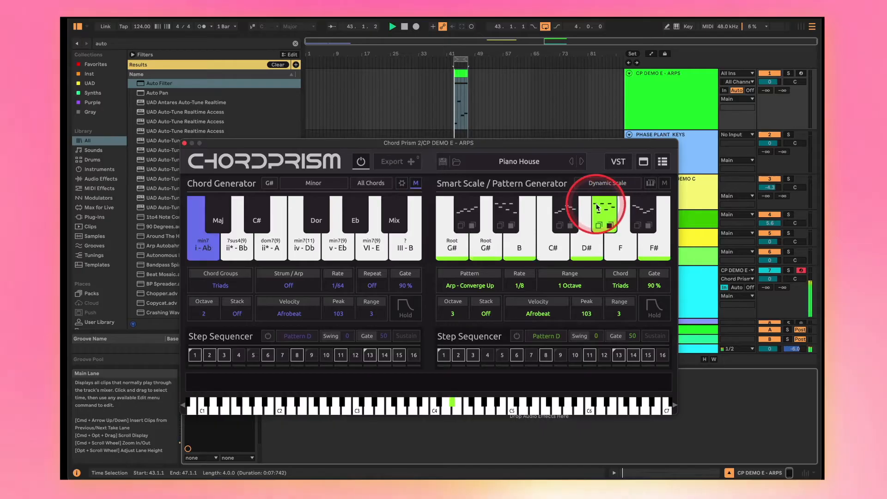
Step: Look through the available arp and melody patterns, and set the fourth pattern key's Rate to 1/16
{"action": "left_click", "coordinate": [458, 286]}
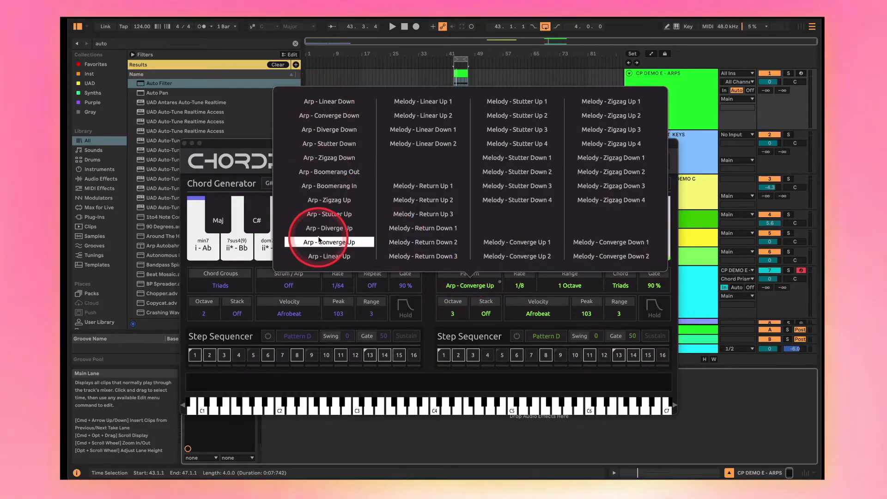
{"action": "left_click", "coordinate": [516, 297]}
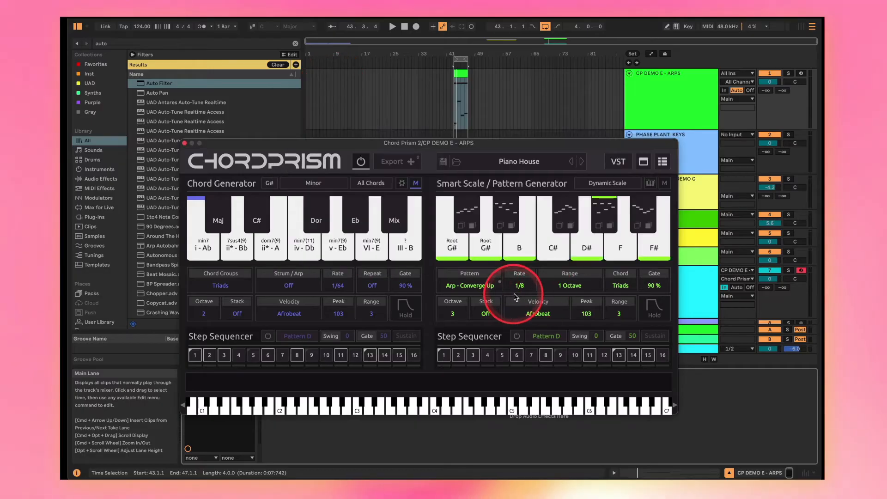
{"action": "left_click", "coordinate": [519, 286]}
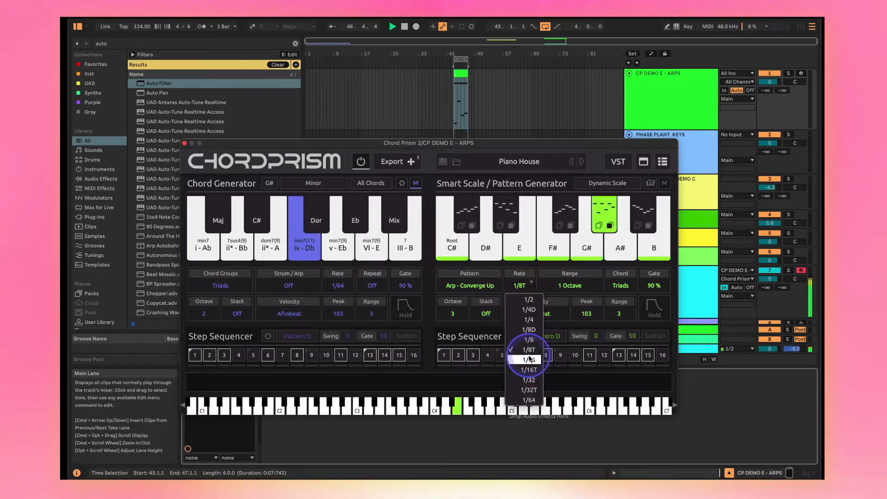
{"action": "left_click", "coordinate": [528, 360]}
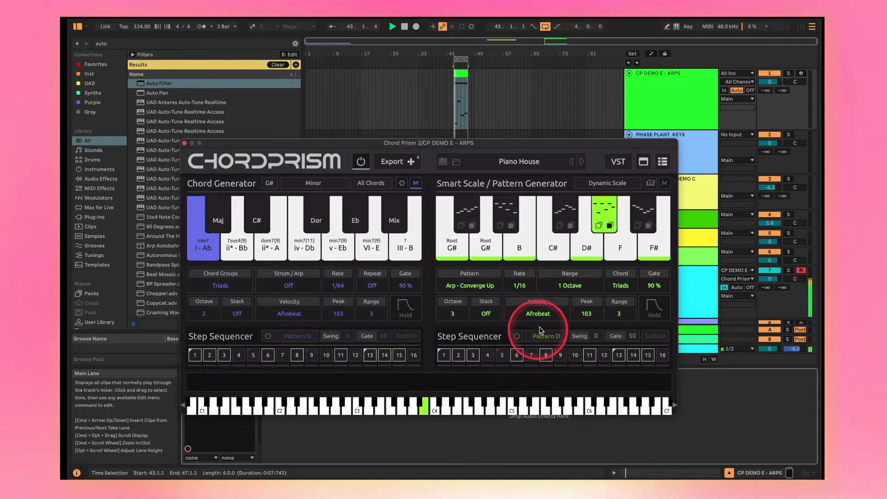
Step: Try a Range of 2 Octaves on the arp pattern and set it back to 1 Octave
{"action": "left_click", "coordinate": [571, 286]}
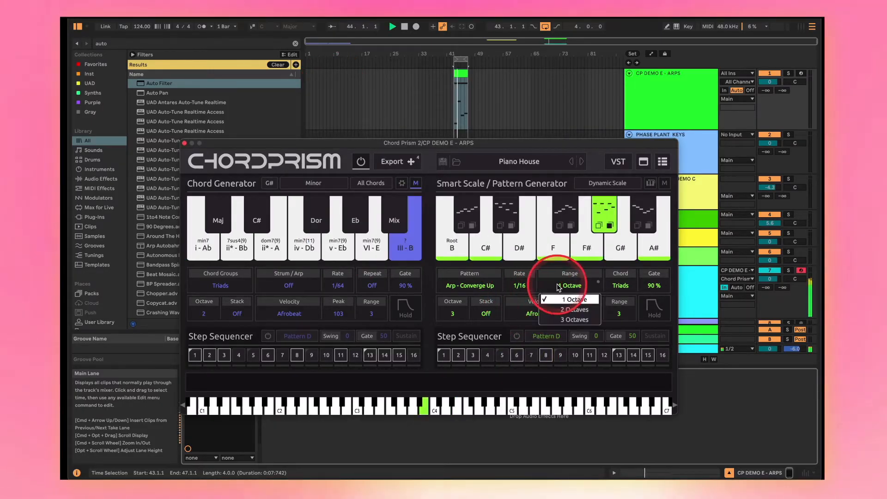
{"action": "left_click", "coordinate": [569, 309]}
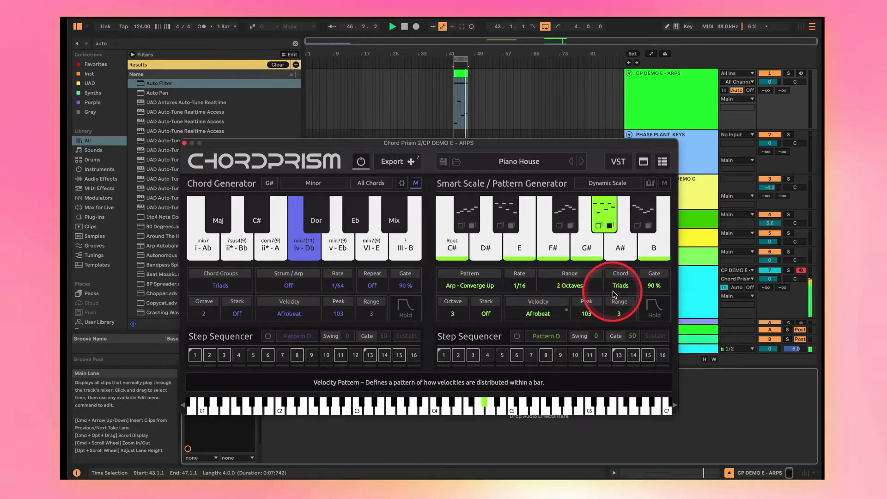
{"action": "left_click", "coordinate": [578, 285]}
{"action": "left_click", "coordinate": [586, 298]}
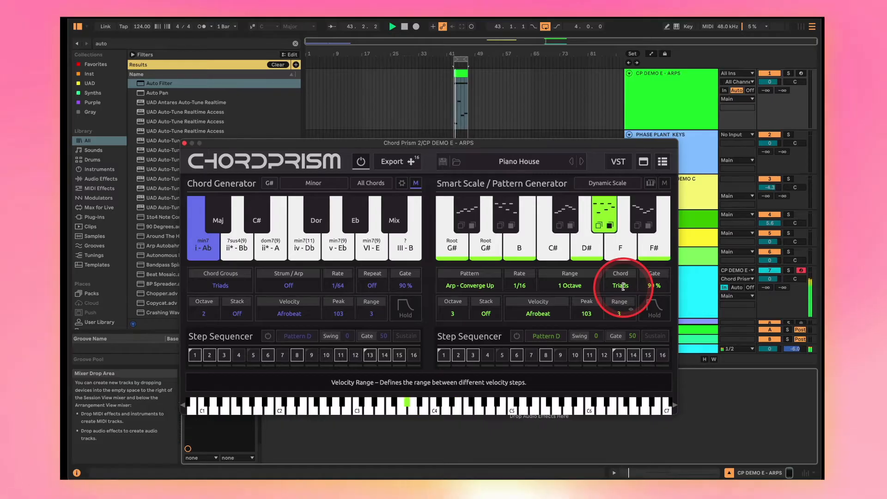
Step: Try 5ths and 7ths as the arp pattern's Chord setting, returning it to Triads
{"action": "left_click", "coordinate": [623, 287]}
{"action": "left_click", "coordinate": [624, 302]}
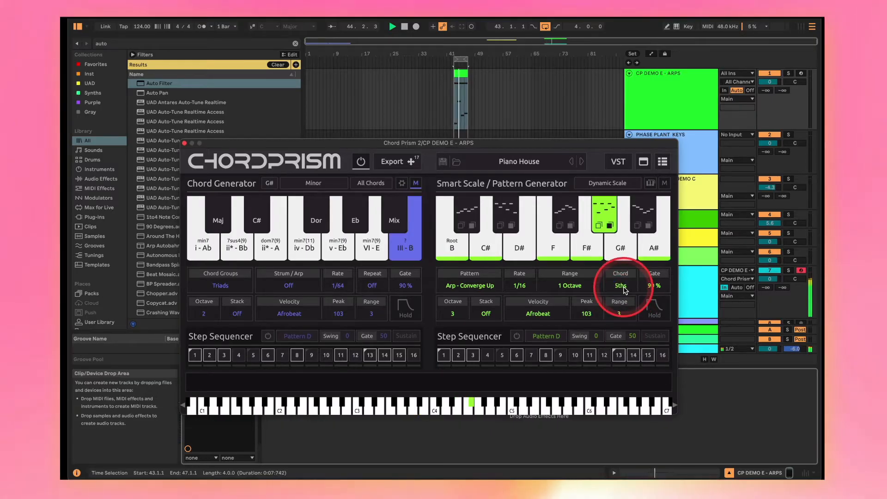
{"action": "left_click", "coordinate": [626, 311]}
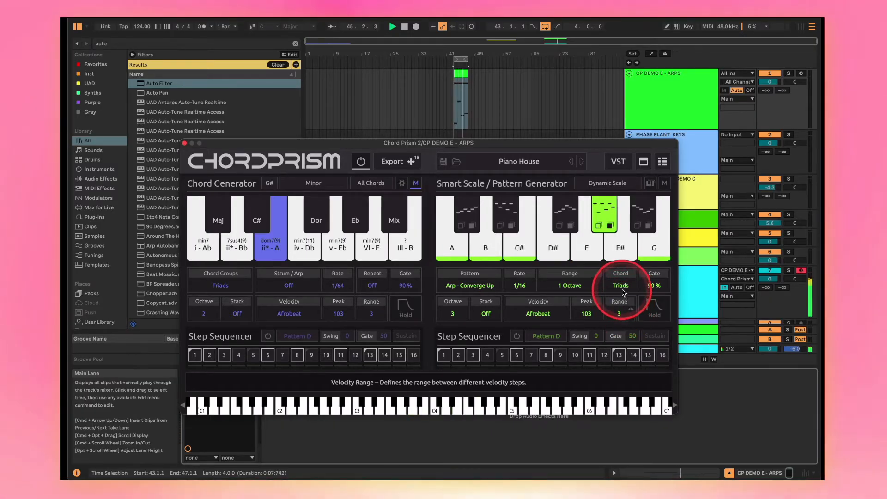
{"action": "left_click", "coordinate": [622, 286]}
{"action": "left_click", "coordinate": [622, 286]}
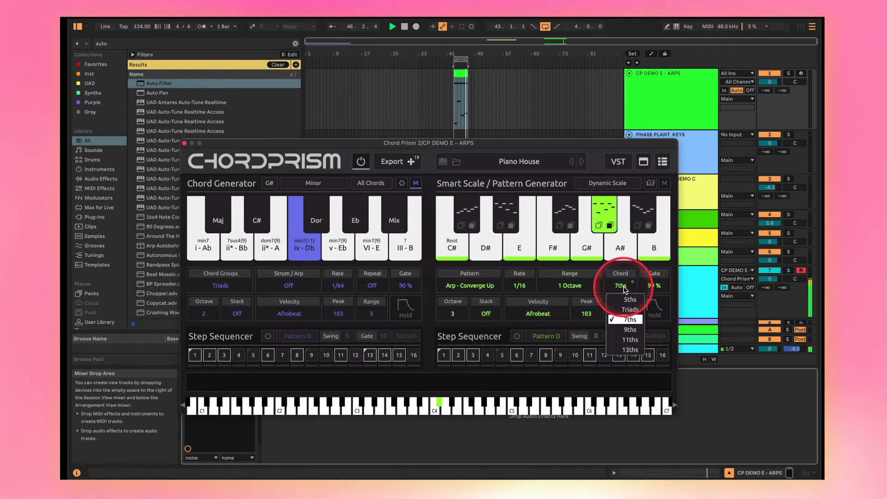
{"action": "left_click", "coordinate": [629, 309]}
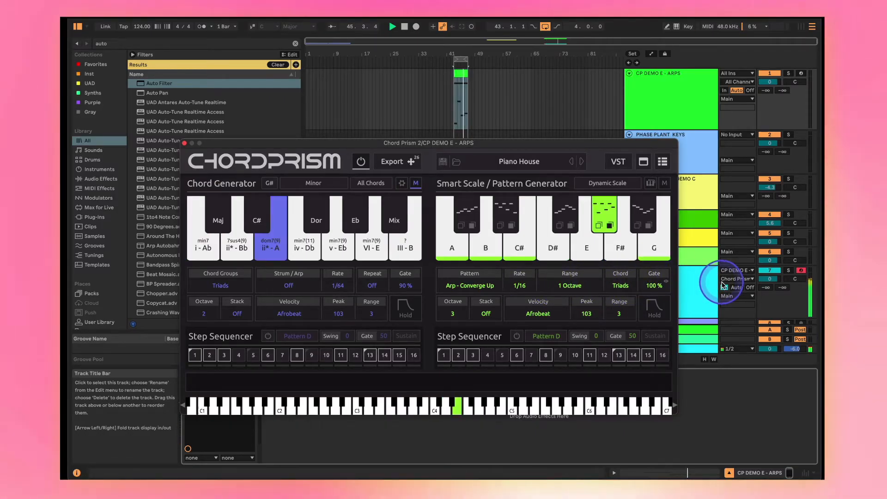
Step: Try the Arp - Boomerang Out pattern on the fourth pattern key and set the pattern to Arp - Zigzag Up
{"action": "left_click", "coordinate": [469, 286]}
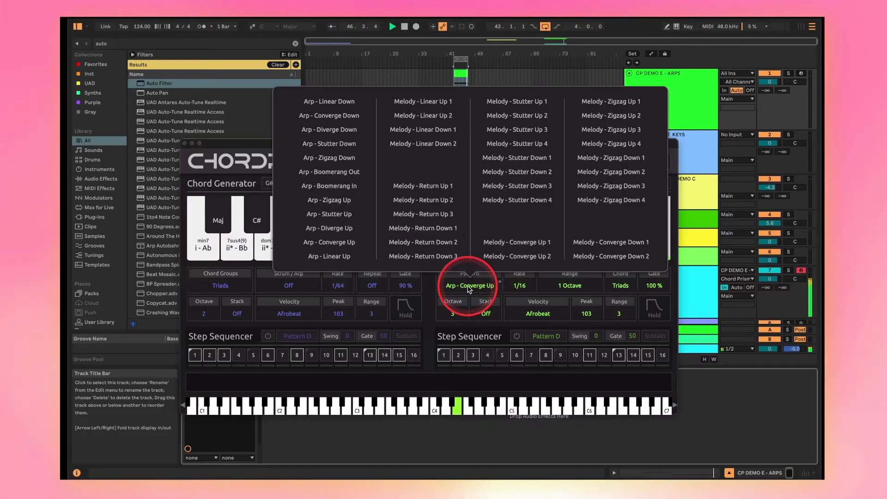
{"action": "left_click", "coordinate": [362, 192]}
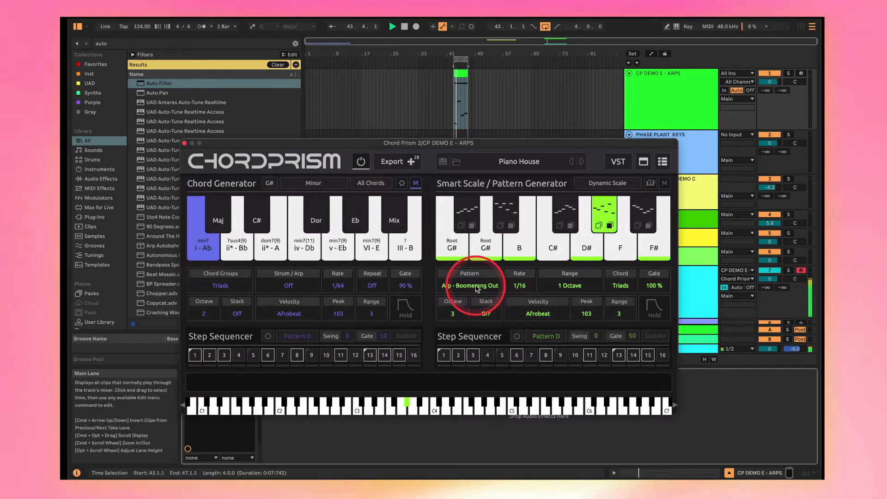
{"action": "left_click", "coordinate": [487, 291]}
{"action": "left_click", "coordinate": [376, 193]}
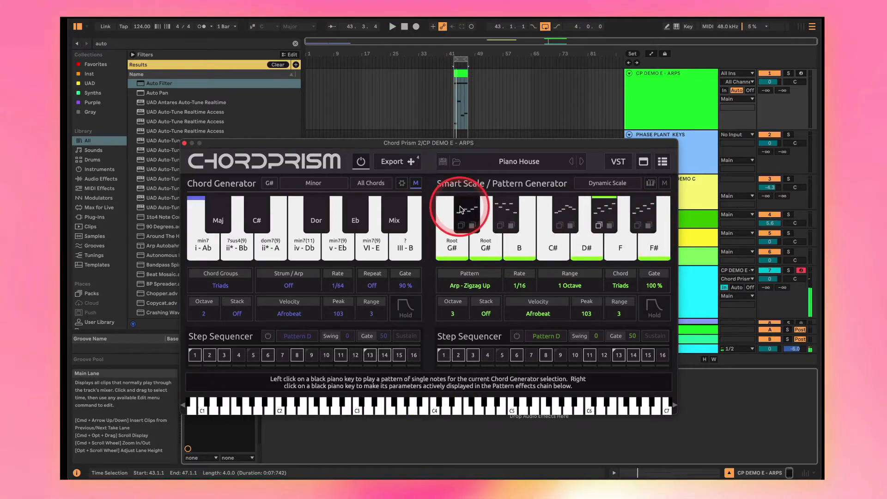
Step: Move the long G#3 note in the CP DEMO E - ARPS clip down to the pitch that triggers the first pattern key
{"action": "double_click", "coordinate": [460, 81]}
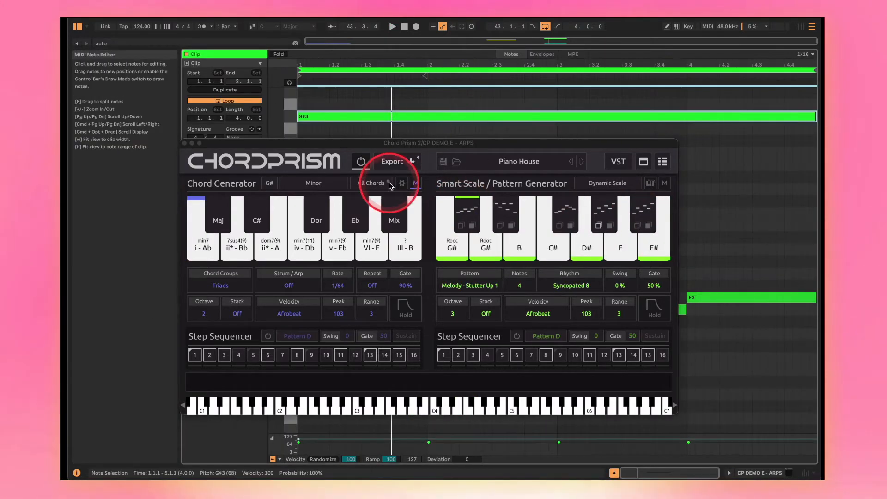
{"action": "left_click", "coordinate": [327, 143]}
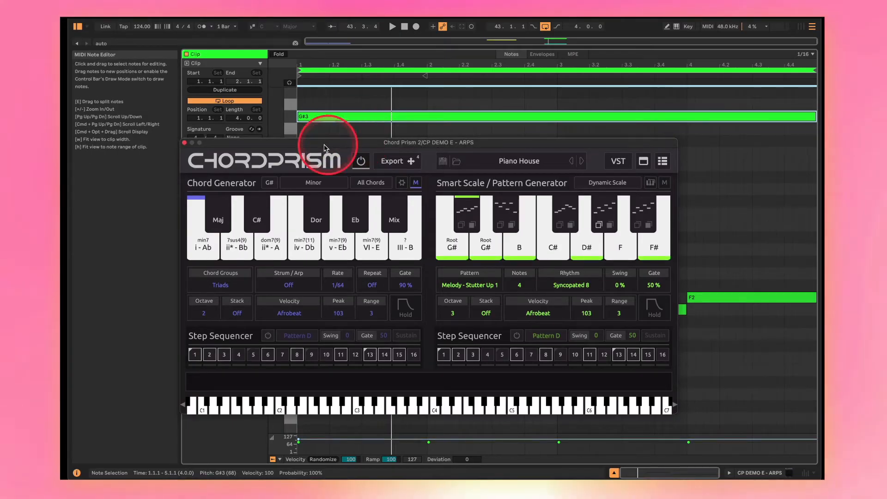
{"action": "left_click", "coordinate": [185, 142]}
{"action": "left_click_drag", "start_coordinate": [327, 121], "coordinate": [325, 208]}
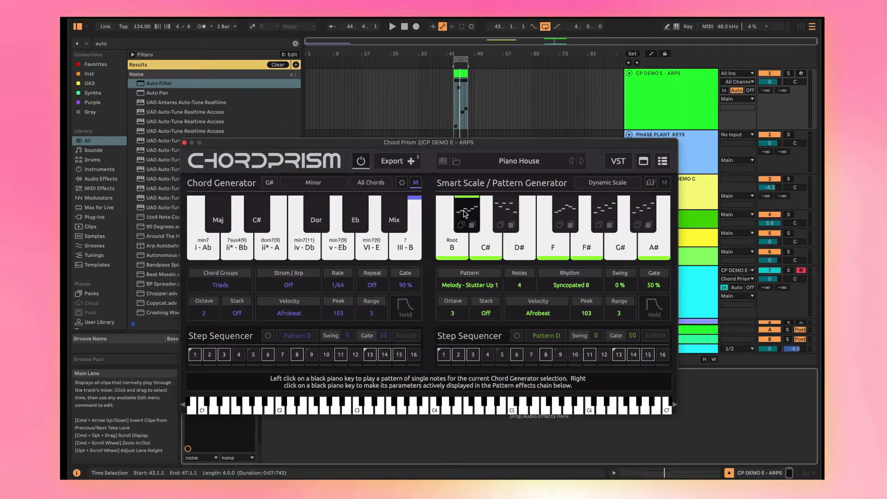
Step: Try the Abstract 7 and Syncopated 6 rhythms on the first melody pattern, then set its Rhythm to Syncopated 10 and Notes to 6
{"action": "left_click", "coordinate": [550, 287]}
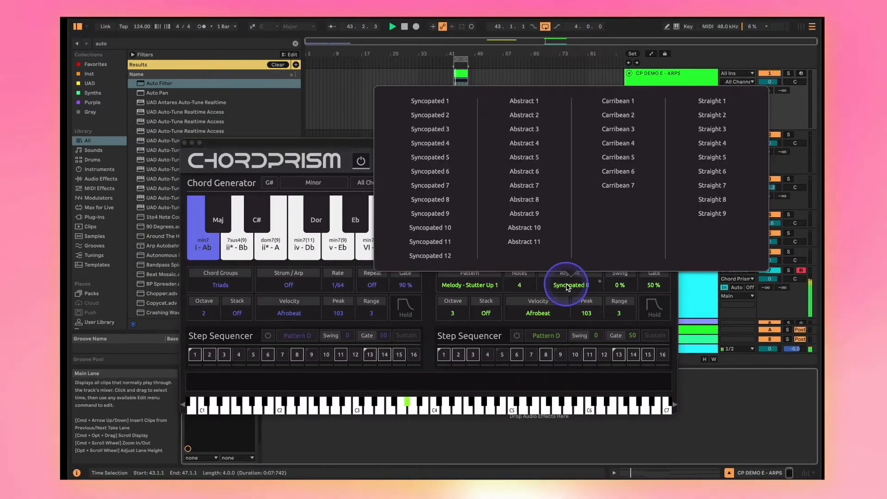
{"action": "left_click", "coordinate": [529, 188]}
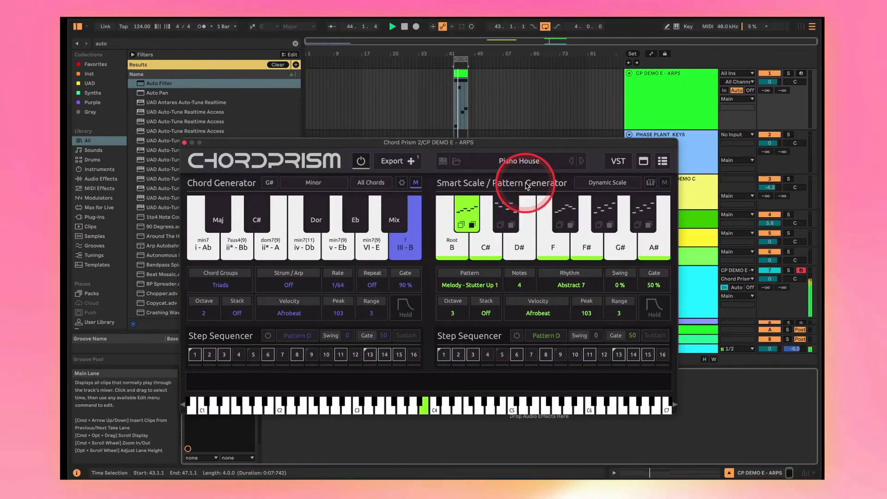
{"action": "left_click", "coordinate": [564, 283]}
{"action": "left_click", "coordinate": [440, 172]}
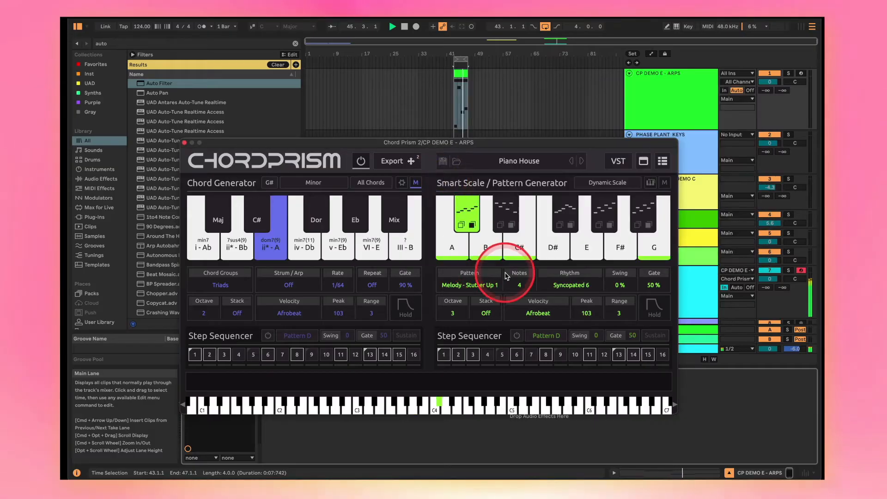
{"action": "left_click", "coordinate": [571, 285]}
{"action": "left_click", "coordinate": [418, 227]}
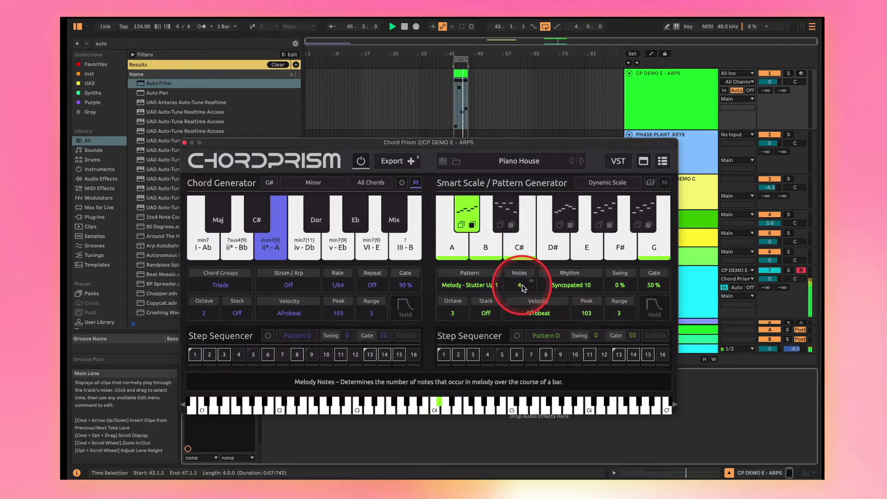
{"action": "mouse_move", "coordinate": [523, 285]}
{"action": "left_mouse_down"}
{"action": "mouse_move", "coordinate": [512, 287]}
{"action": "mouse_move", "coordinate": [552, 296]}
{"action": "mouse_move", "coordinate": [549, 284]}
{"action": "mouse_move", "coordinate": [530, 288]}
{"action": "left_mouse_up"}
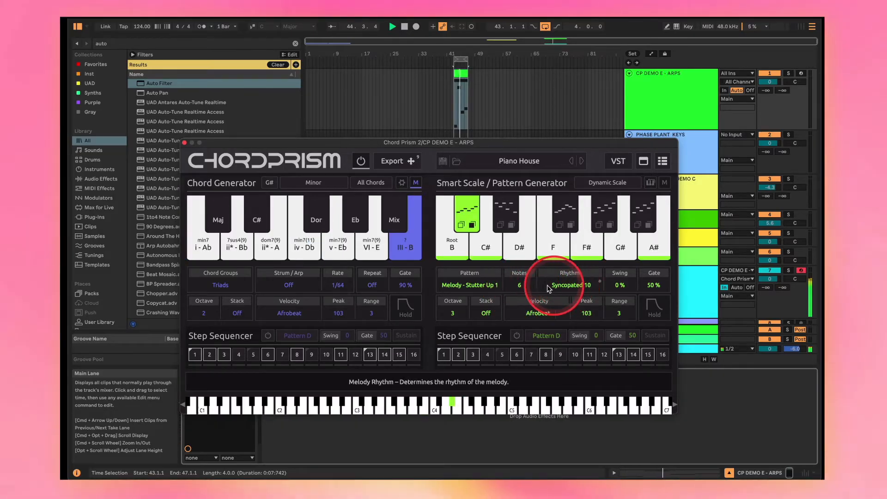
Step: Set the first melody pattern's Notes to 8
{"action": "left_click_drag", "start_coordinate": [507, 291], "coordinate": [531, 286]}
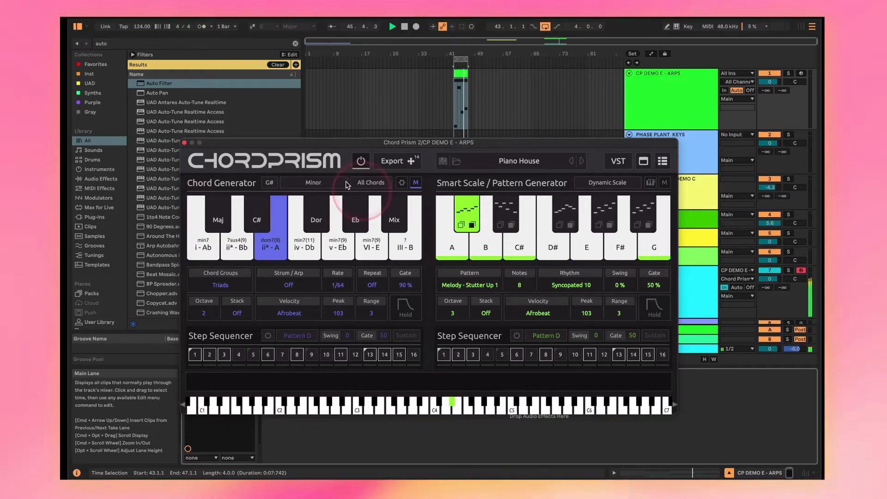
Step: In the CP DEMO E - ARPS clip, place a second long note at F#3 starting at bar 3
{"action": "double_click", "coordinate": [460, 74]}
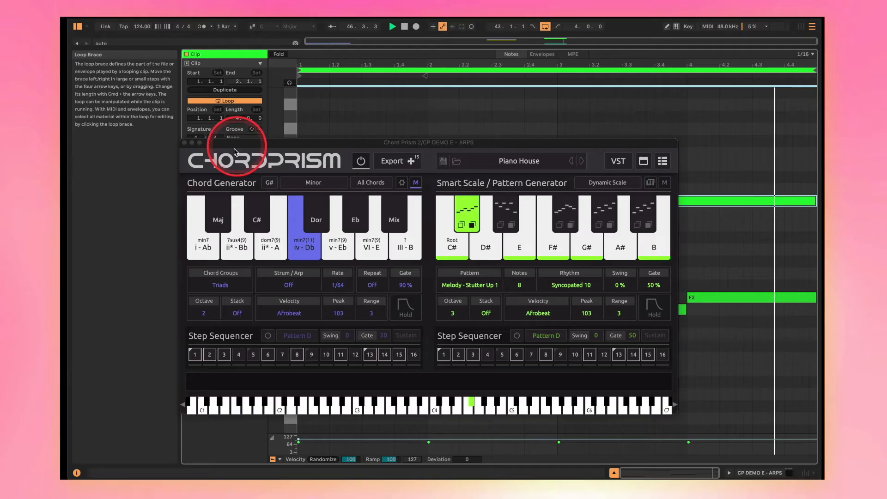
{"action": "left_click", "coordinate": [185, 143]}
{"action": "left_click_drag", "start_coordinate": [814, 202], "coordinate": [815, 178]}
{"action": "double_click", "coordinate": [567, 176]}
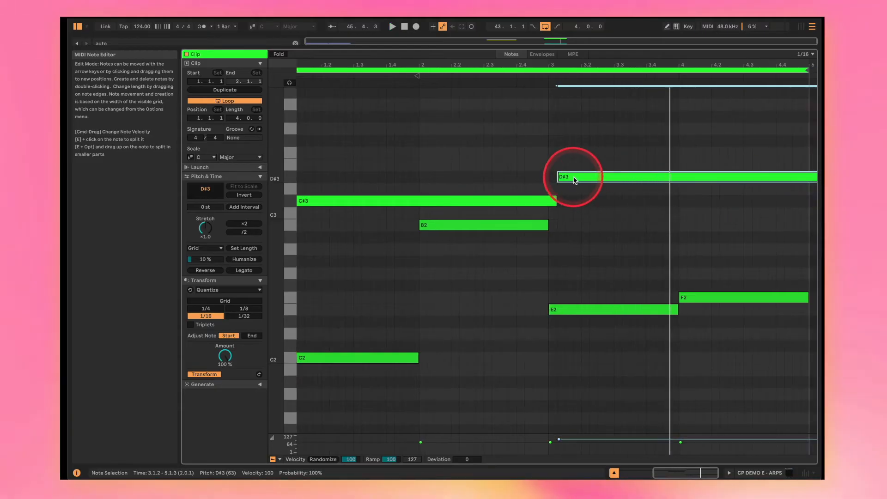
{"action": "left_click_drag", "start_coordinate": [574, 181], "coordinate": [564, 144]}
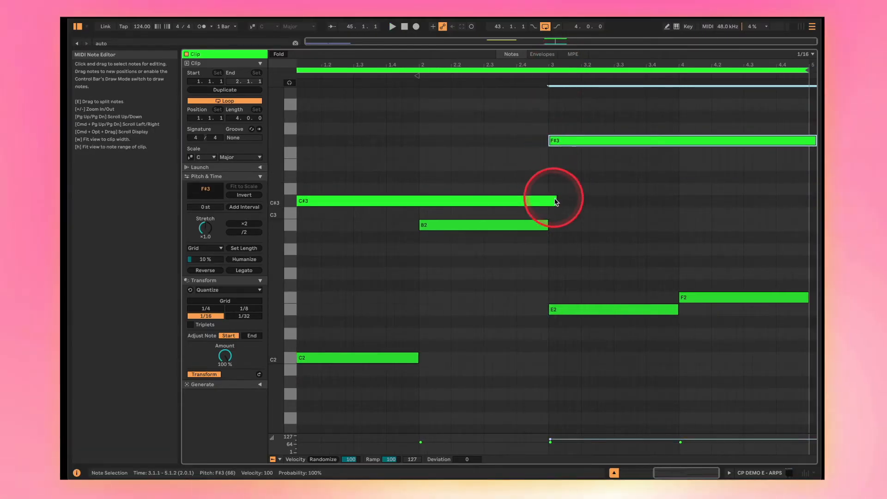
Step: Shorten the long C#3 note to end at bar 3 and trim the end of the F#3 note during playback
{"action": "key", "text": "space"}
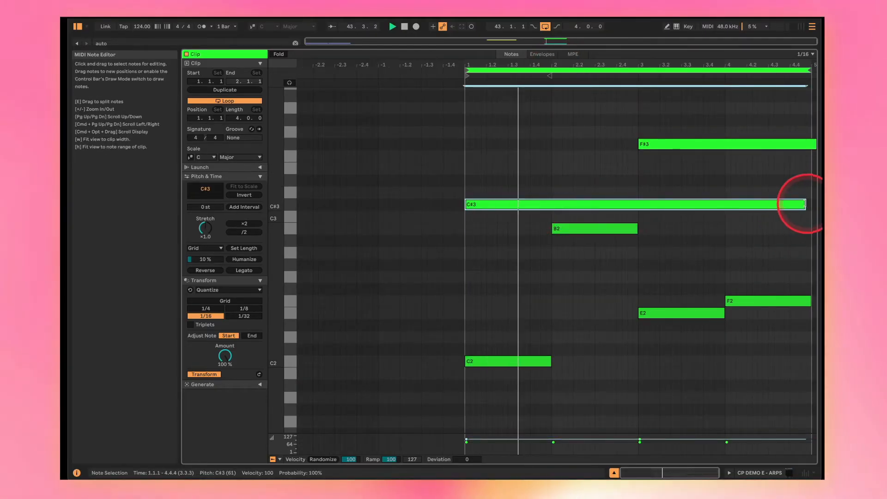
{"action": "left_click_drag", "start_coordinate": [806, 204], "coordinate": [638, 204]}
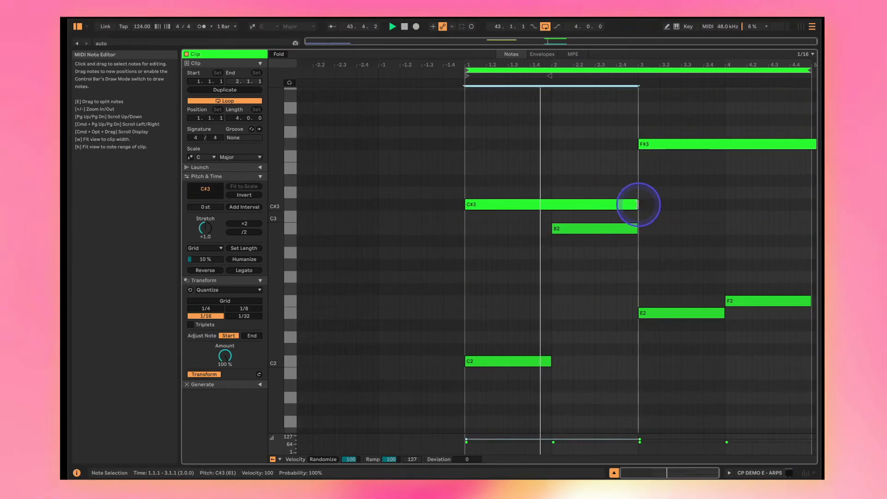
{"action": "scroll", "coordinate": [679, 199], "scroll_direction": "up", "scroll_amount": 1}
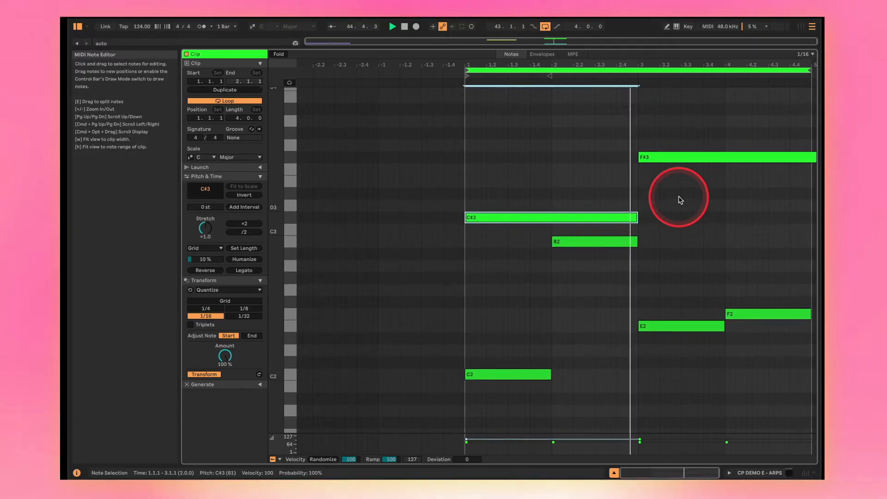
{"action": "left_click_drag", "start_coordinate": [816, 160], "coordinate": [813, 158]}
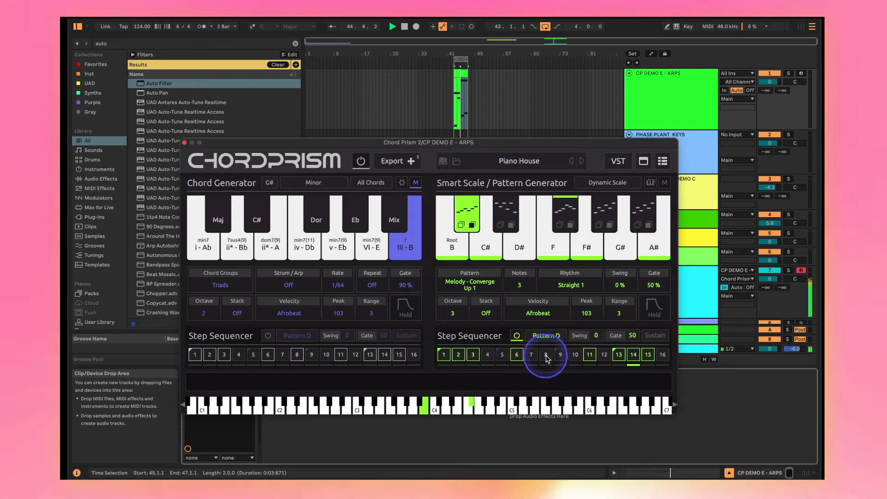
Step: In the Pattern Generator's step sequencer, turn step 6 off and step 10 on, with Gate at 100 and Sustain enabled
{"action": "left_click", "coordinate": [517, 355]}
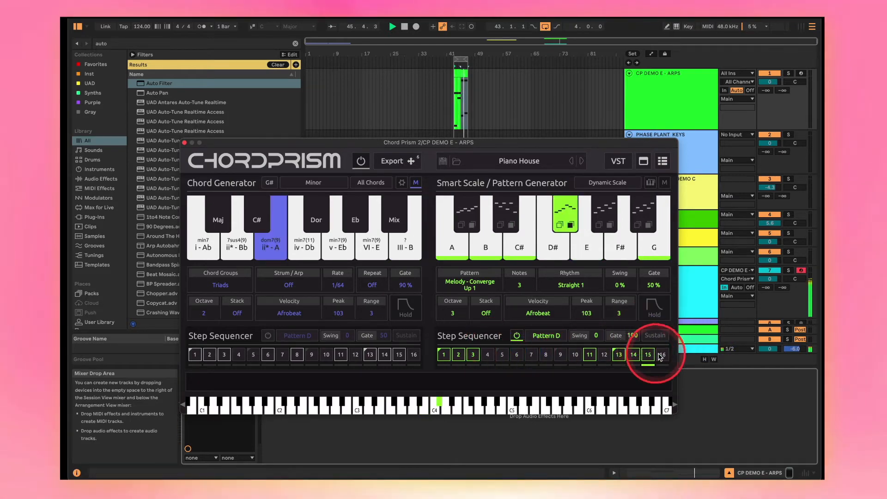
{"action": "left_click", "coordinate": [574, 355]}
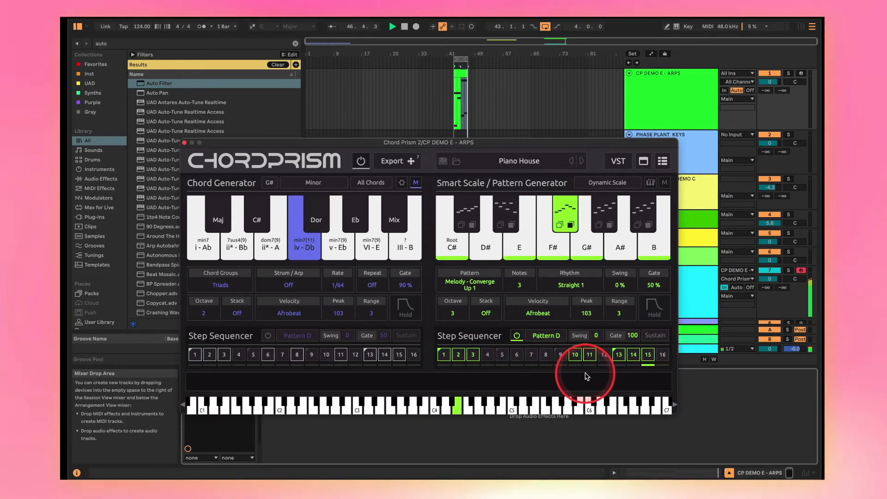
{"action": "left_click", "coordinate": [648, 355]}
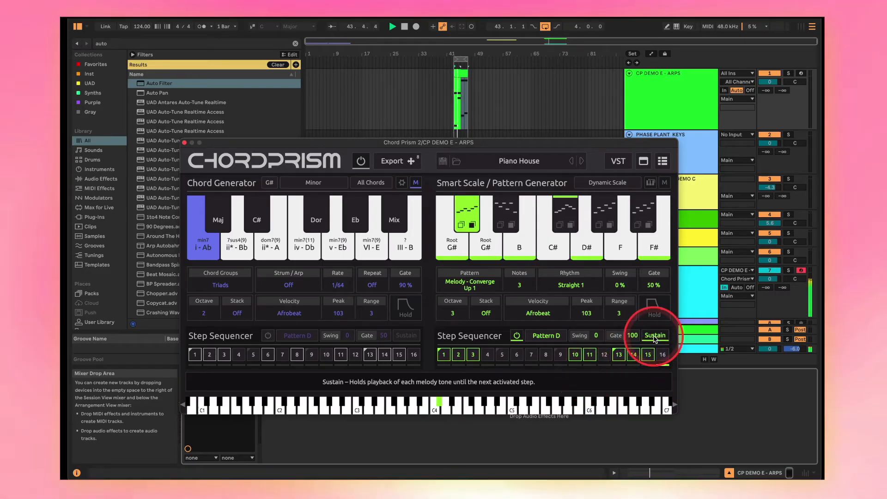
Step: Lower the melody step sequencer's Gate to 42 and try its Swing control
{"action": "left_click_drag", "start_coordinate": [624, 340], "coordinate": [565, 344]}
{"action": "left_click", "coordinate": [596, 339]}
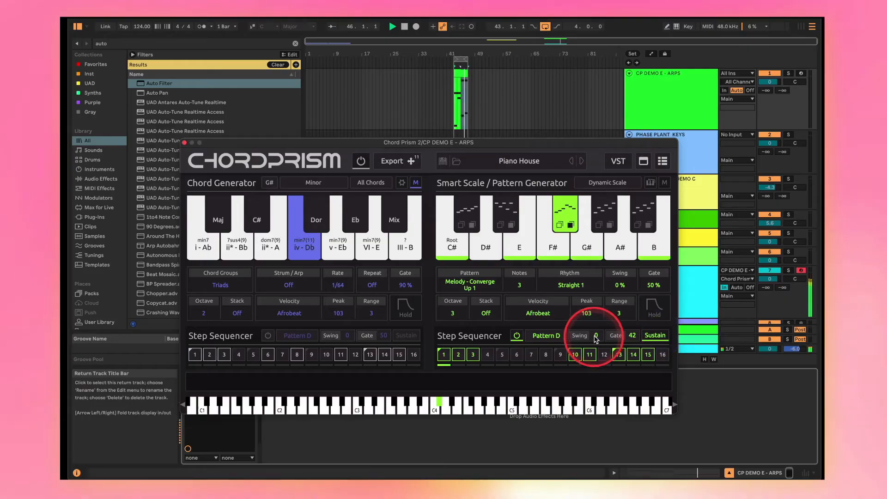
{"action": "left_click", "coordinate": [525, 356]}
{"action": "left_click", "coordinate": [634, 323]}
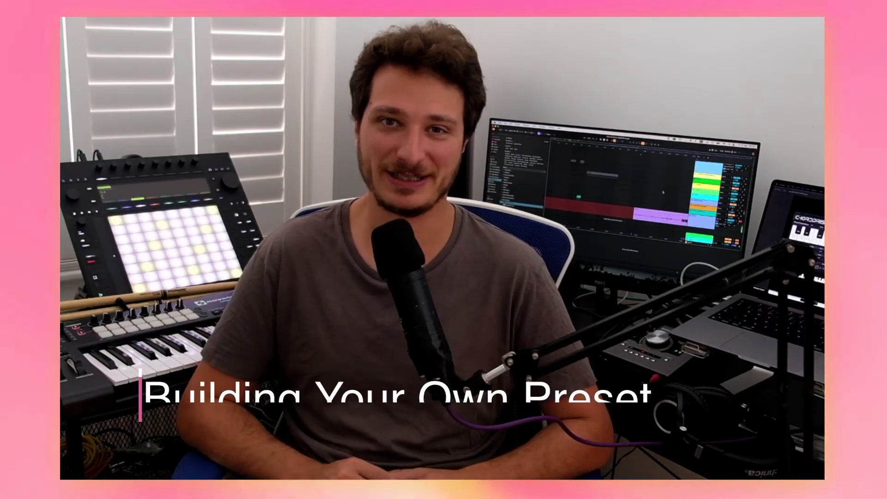
Step: Replace the BoomBap 1 preset with the default preset in Chord Prism on the CP DEMO D - PIANO track
{"action": "left_click", "coordinate": [371, 208]}
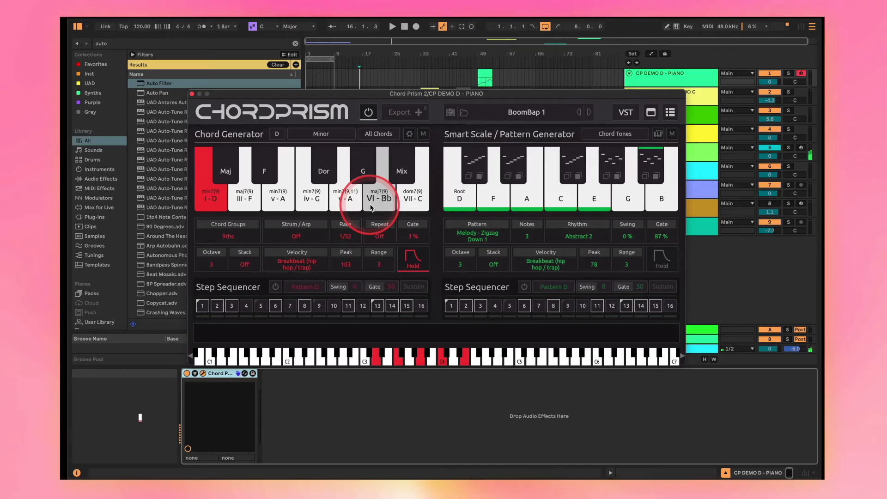
{"action": "left_click", "coordinate": [525, 115]}
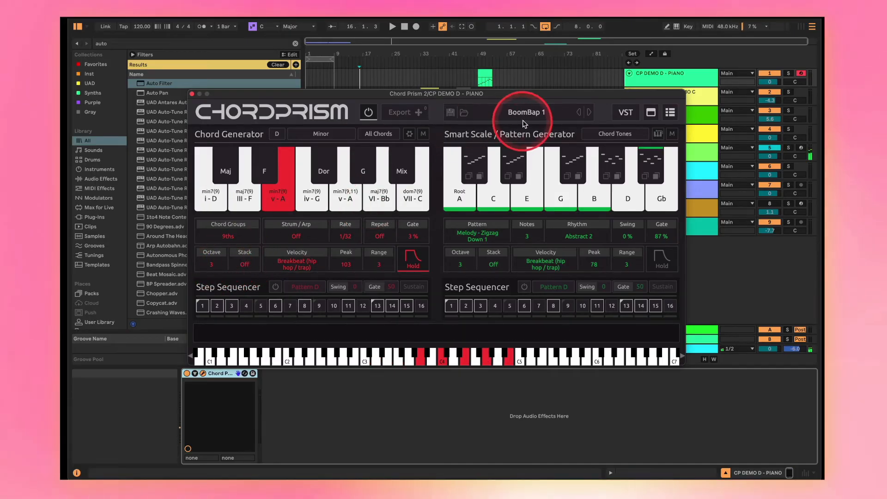
{"action": "left_click", "coordinate": [527, 122]}
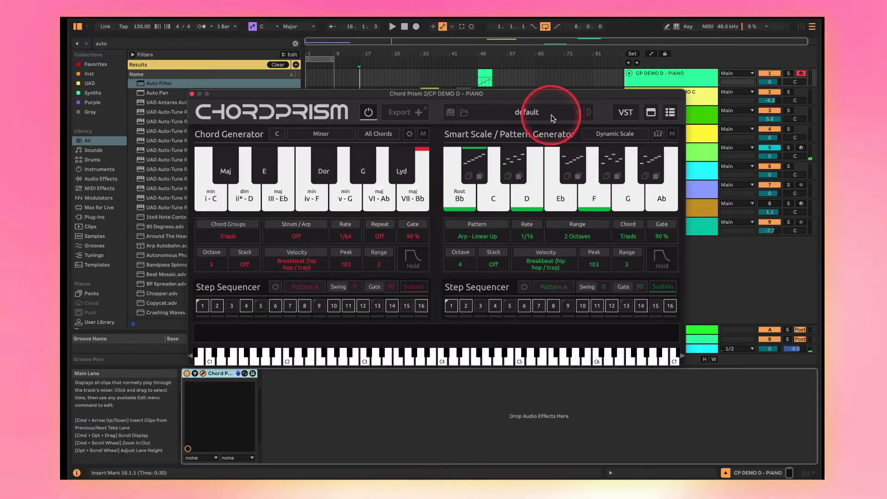
Step: Move the CP DEMO D - PIANO clip to start at bar 9 and select its ascending notes in the note editor during playback
{"action": "left_click_drag", "start_coordinate": [488, 73], "coordinate": [345, 77]}
{"action": "key", "text": "space"}
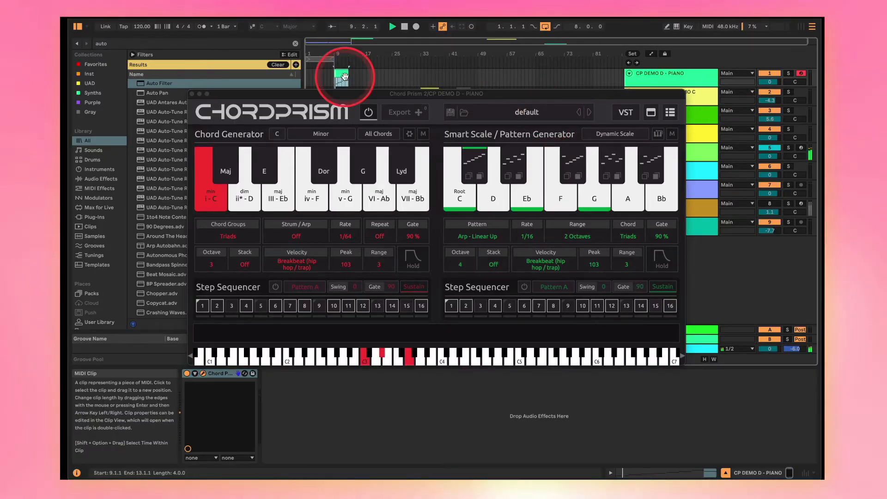
{"action": "double_click", "coordinate": [345, 76]}
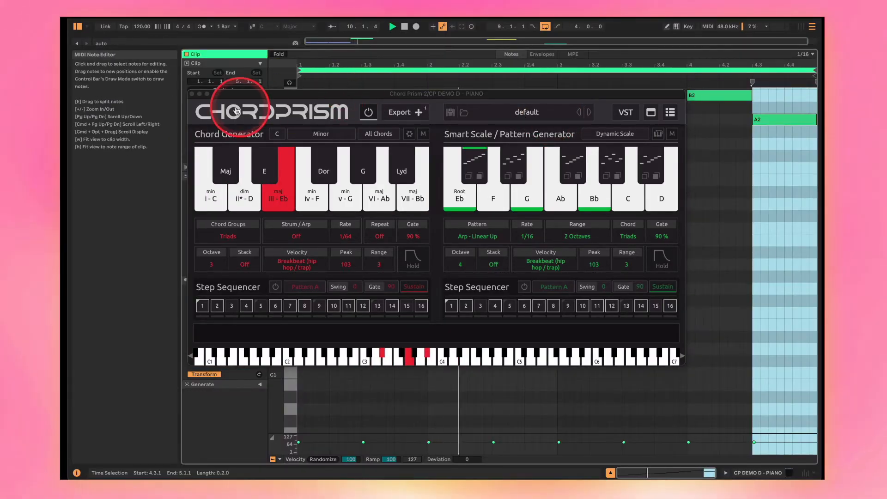
{"action": "left_click", "coordinate": [192, 93]}
{"action": "left_click_drag", "start_coordinate": [321, 260], "coordinate": [804, 91]}
{"action": "left_click_drag", "start_coordinate": [743, 94], "coordinate": [743, 95]}
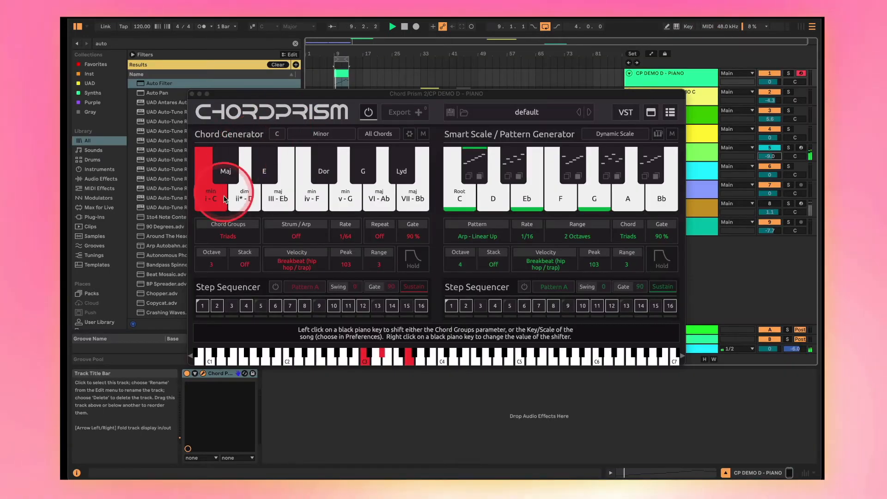
Step: Try Triads (1.5 oct raised) and 7ths (2 octaves) as the Chord Groups setting, then set it to 7ths (drop root)
{"action": "right_click", "coordinate": [231, 199]}
{"action": "left_click", "coordinate": [252, 264]}
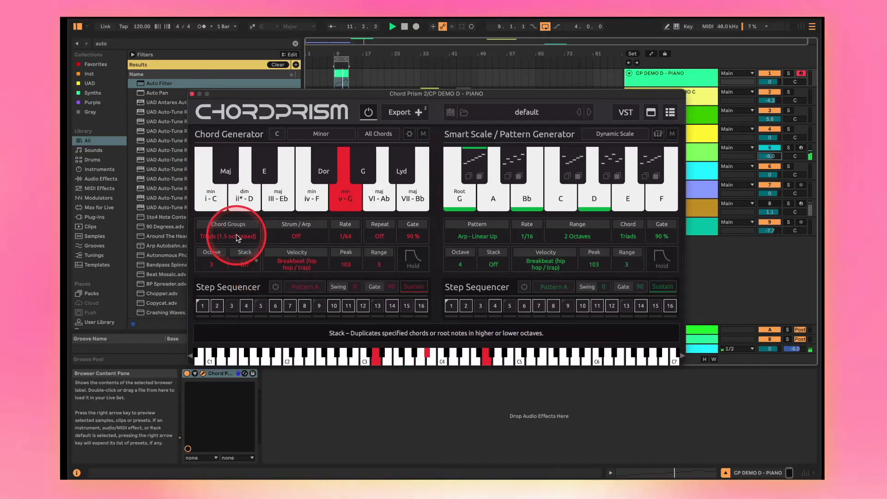
{"action": "left_click", "coordinate": [237, 236]}
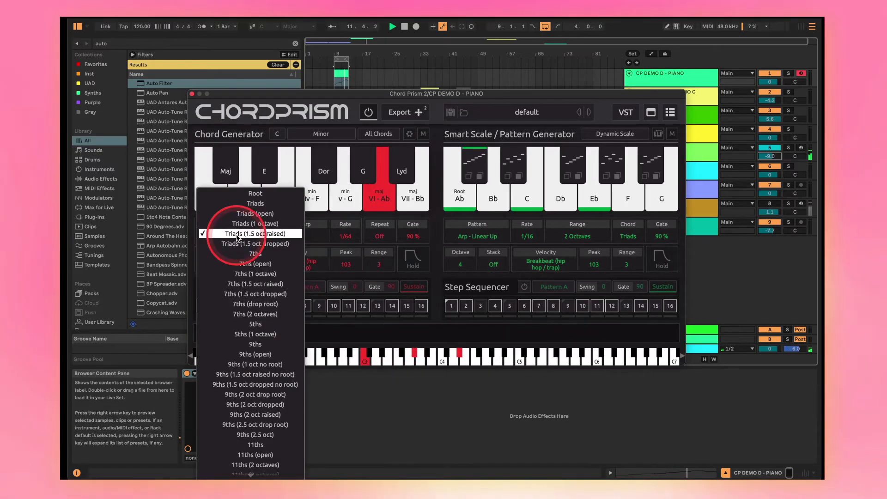
{"action": "left_click", "coordinate": [245, 315]}
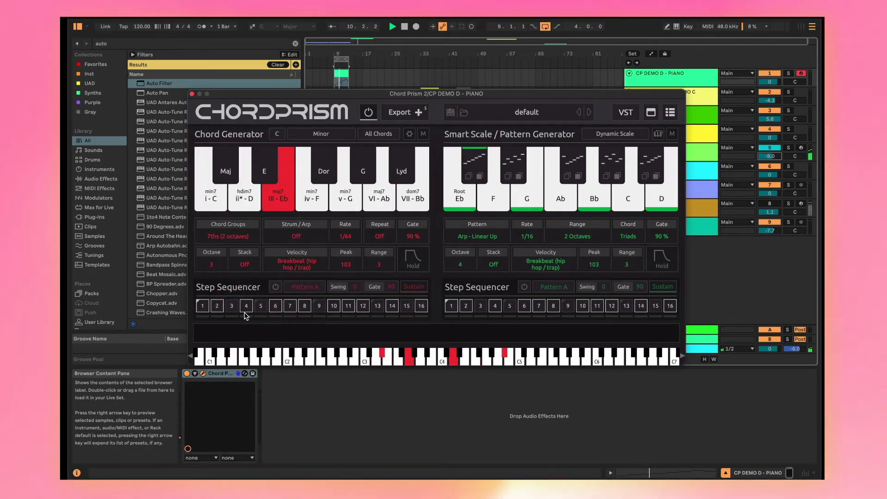
{"action": "left_click", "coordinate": [249, 235]}
{"action": "left_click", "coordinate": [275, 100]}
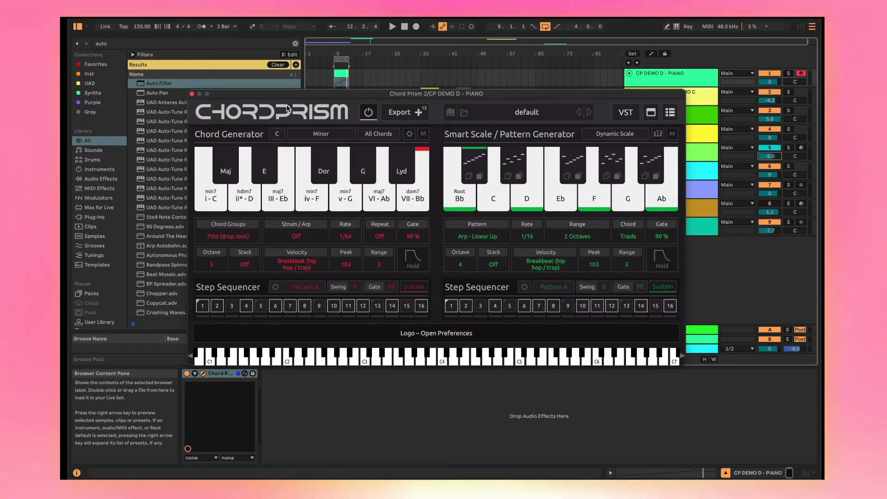
Step: Open the Chord Generator's custom chord editor with its Step, Accidental and Octave rows
{"action": "left_click", "coordinate": [287, 108]}
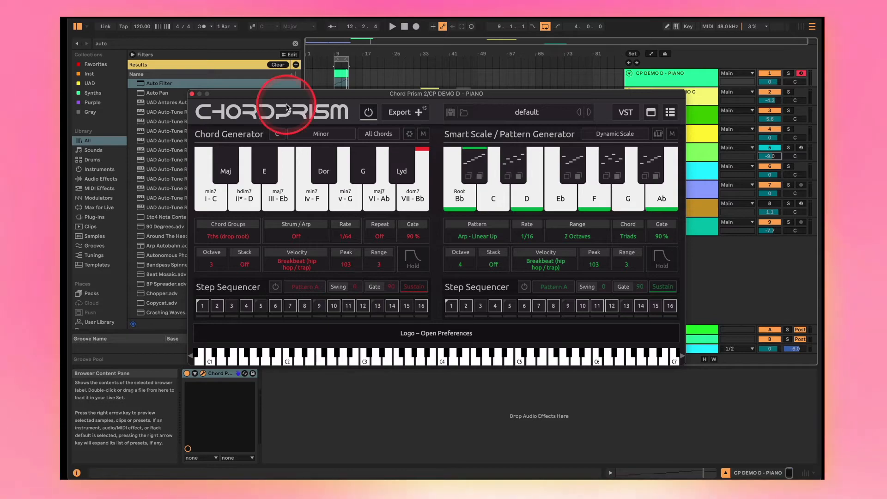
{"action": "left_click", "coordinate": [382, 155]}
{"action": "left_click", "coordinate": [409, 134]}
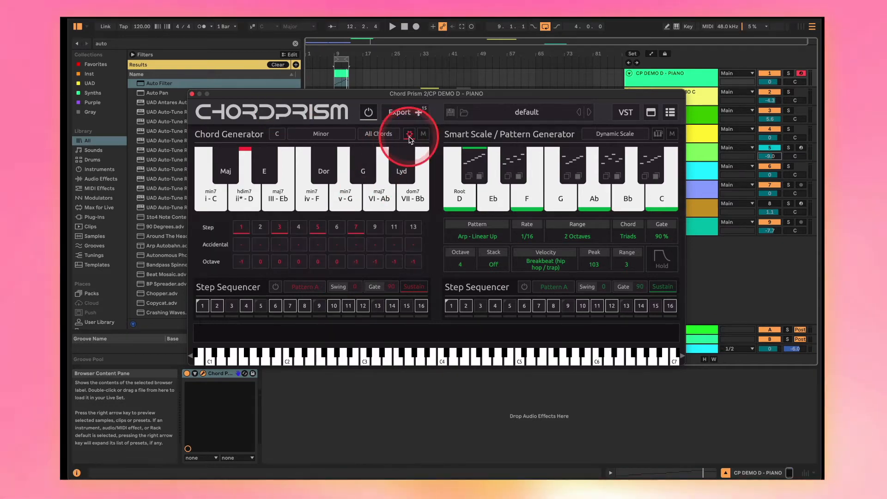
{"action": "left_click", "coordinate": [340, 196]}
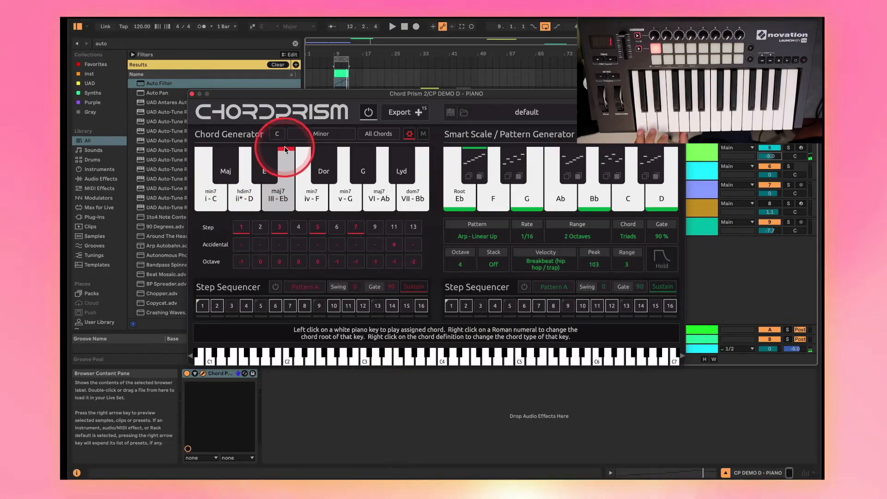
Step: Set the step 3 octave of the III - Eb chord to +1 and audition the voicing
{"action": "left_click", "coordinate": [304, 245]}
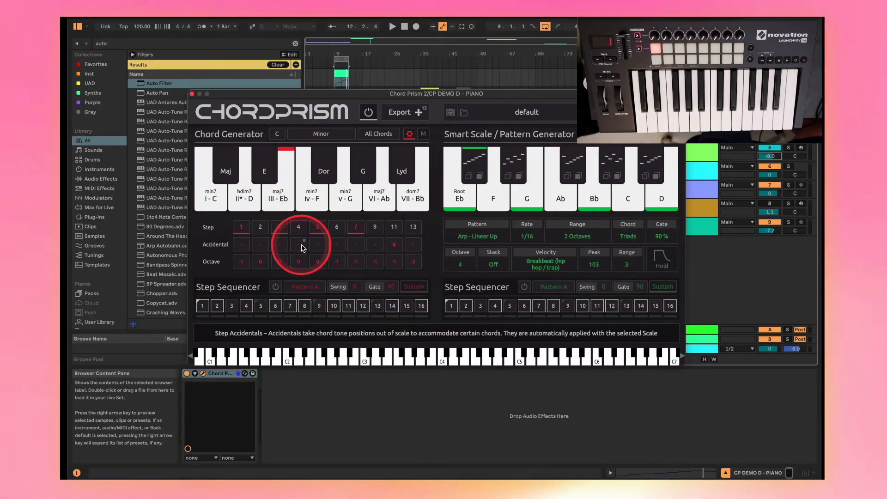
{"action": "left_click", "coordinate": [280, 262]}
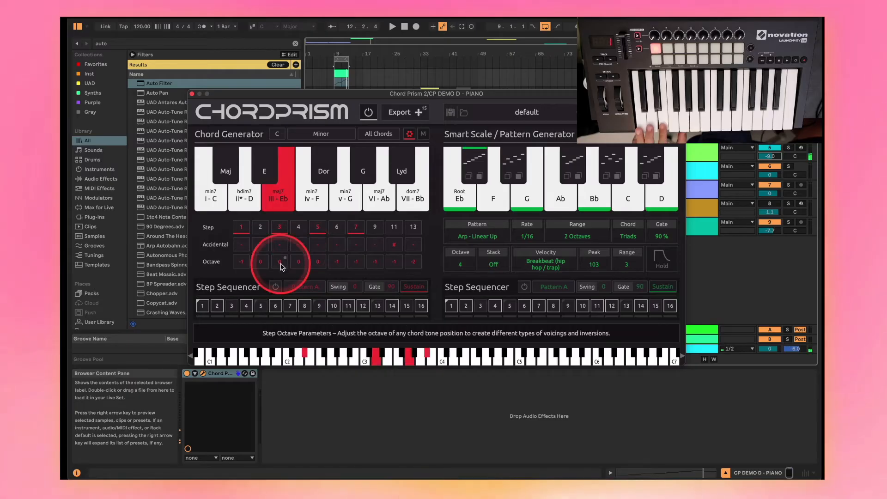
{"action": "left_click", "coordinate": [285, 294]}
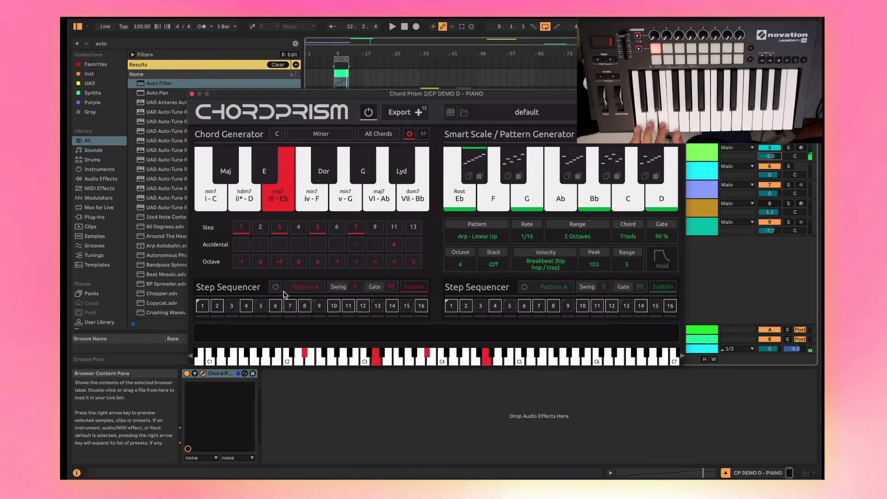
{"action": "left_click", "coordinate": [318, 265]}
{"action": "left_click", "coordinate": [322, 277]}
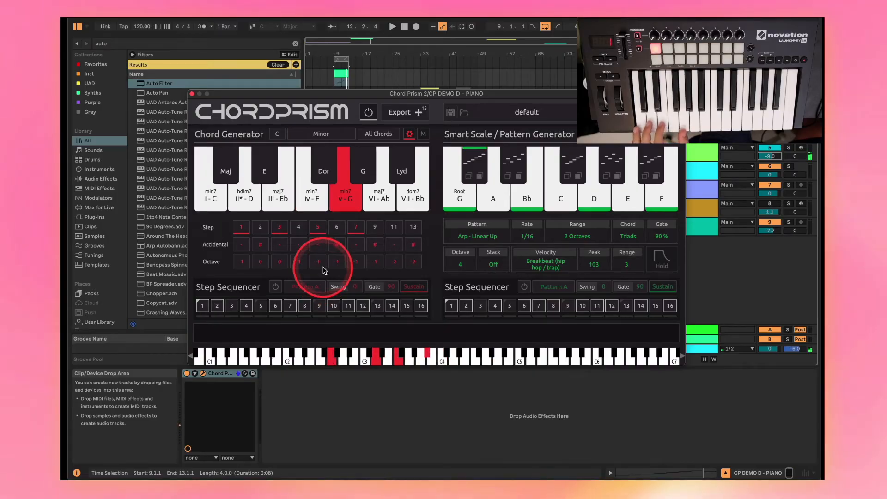
Step: Set the step 3 octave of the v - G chord to +1
{"action": "left_click", "coordinate": [281, 262]}
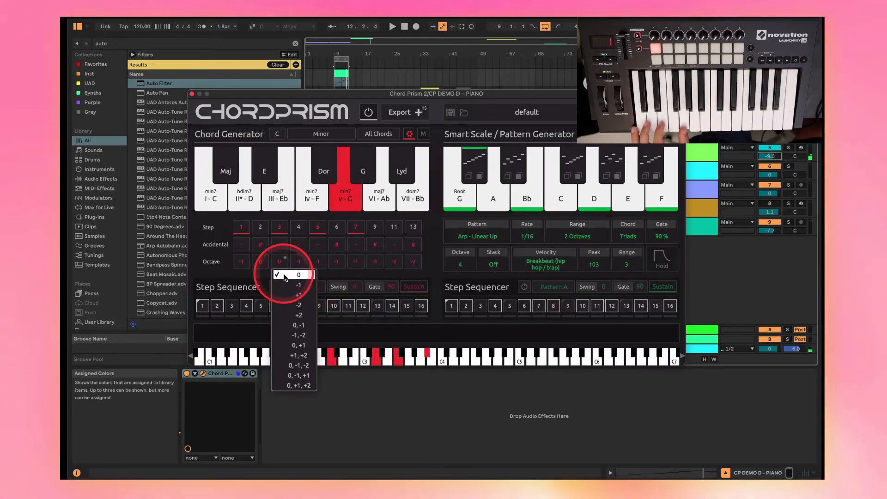
{"action": "left_click", "coordinate": [289, 296]}
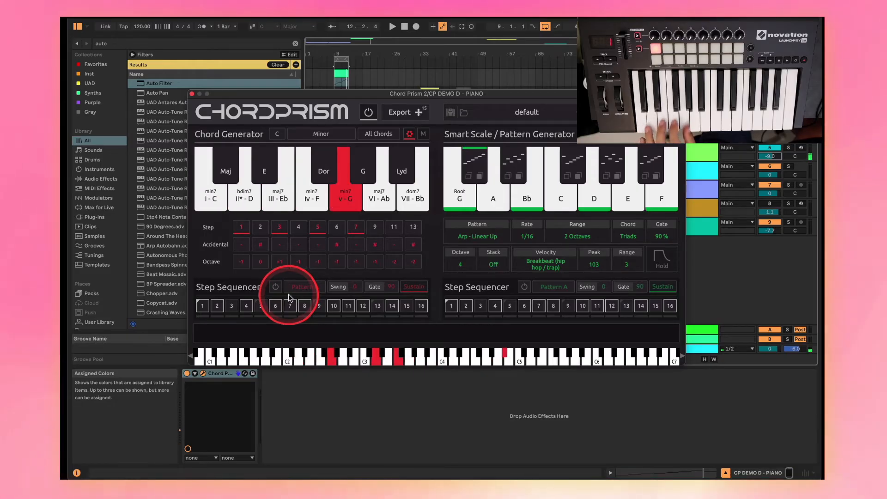
{"action": "left_click", "coordinate": [290, 297]}
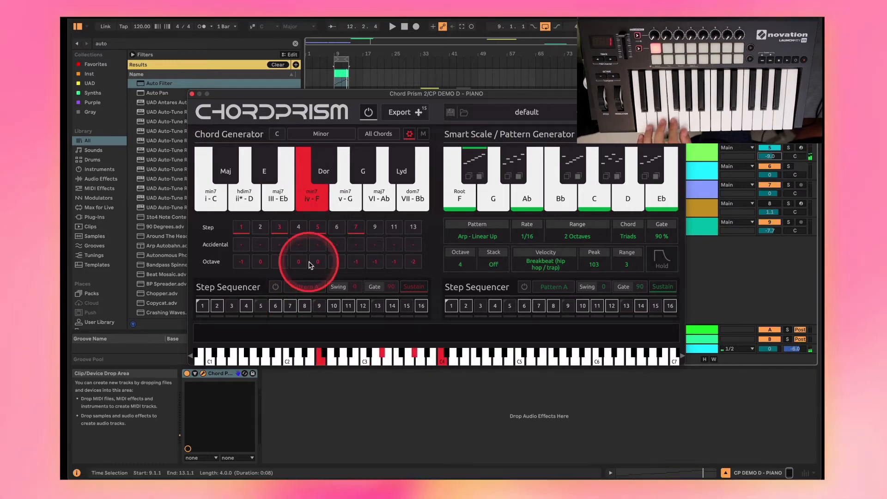
Step: Add step 9 to the iv - F chord and to the III - Eb chord
{"action": "left_click", "coordinate": [376, 228]}
{"action": "left_click", "coordinate": [290, 210]}
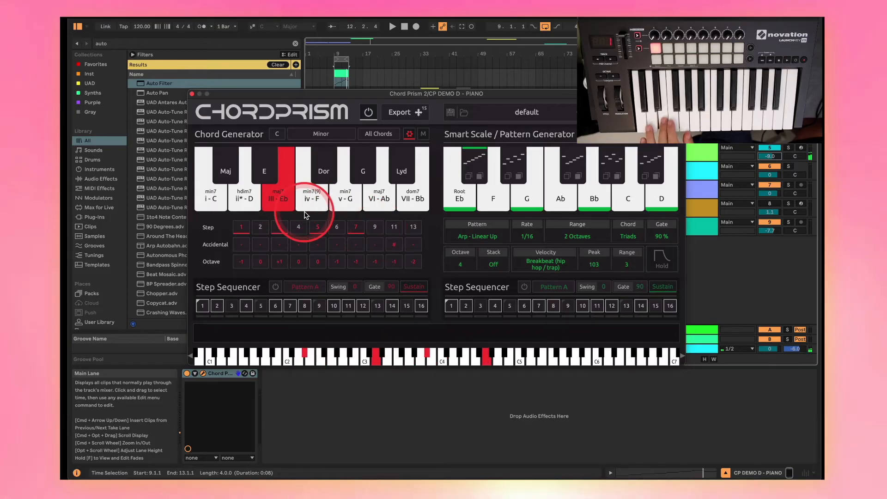
{"action": "left_click", "coordinate": [375, 227]}
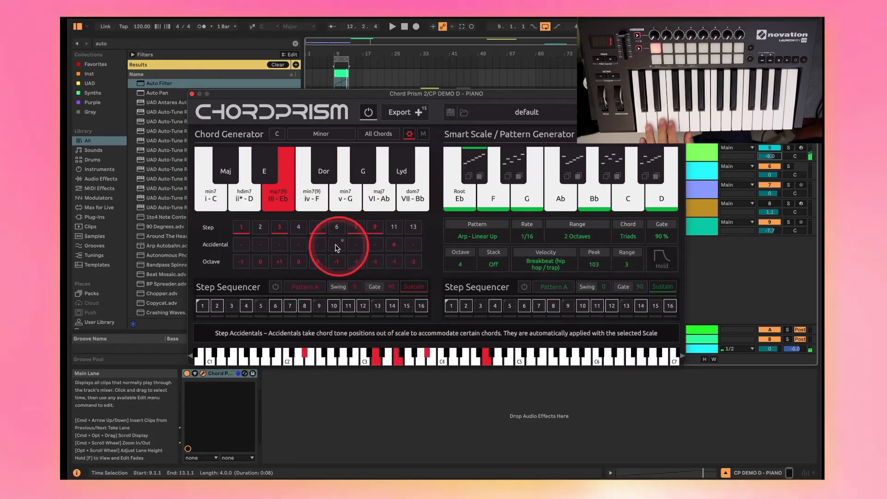
Step: Set the step 3 octave of the III - Eb chord to 0 and add step 9 to the i - C chord
{"action": "left_click", "coordinate": [280, 262]}
{"action": "left_click", "coordinate": [285, 272]}
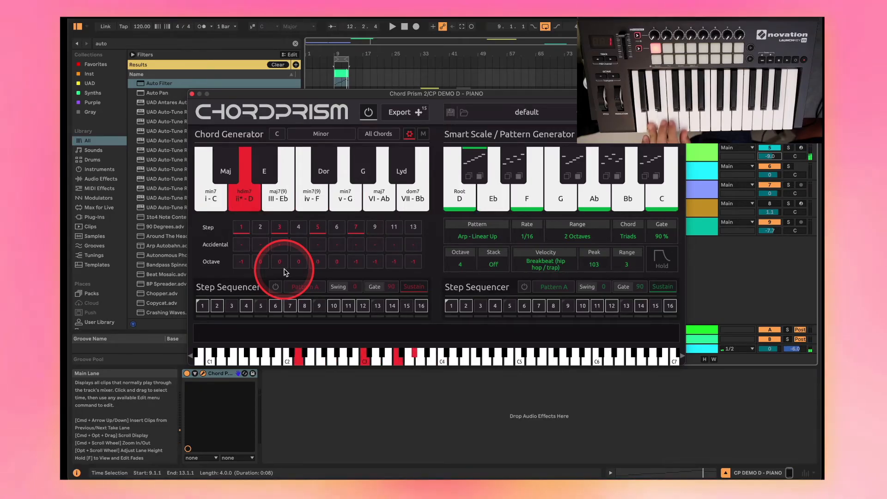
{"action": "left_click", "coordinate": [375, 233]}
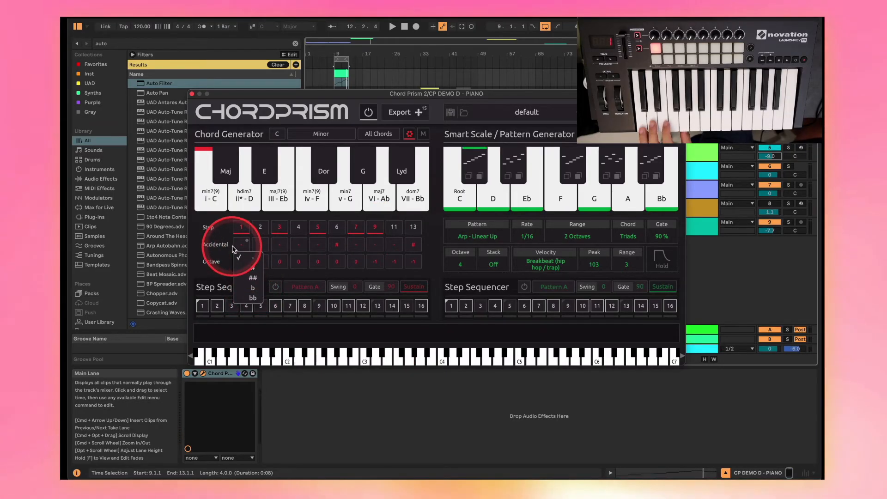
{"action": "left_click", "coordinate": [232, 246]}
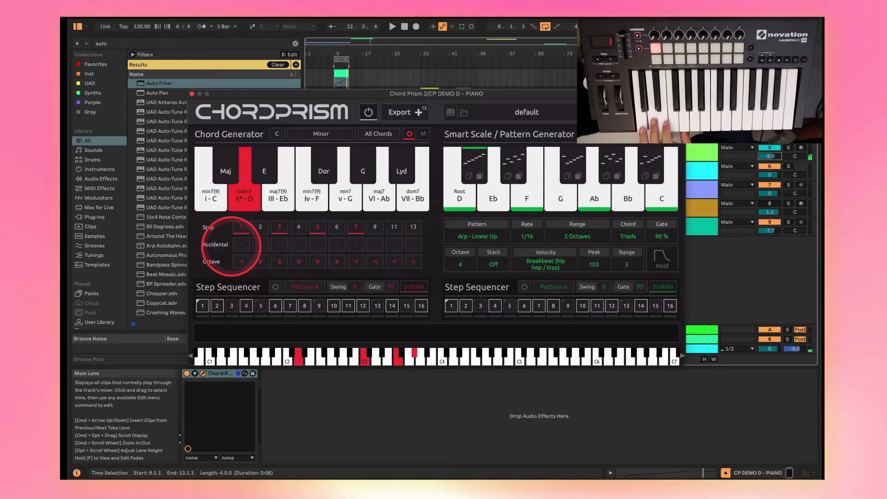
Step: Try a sharp accidental on step 3 of the III - Eb chord, restoring the in-scale tone after auditioning it
{"action": "left_click", "coordinate": [280, 245]}
{"action": "left_click", "coordinate": [283, 262]}
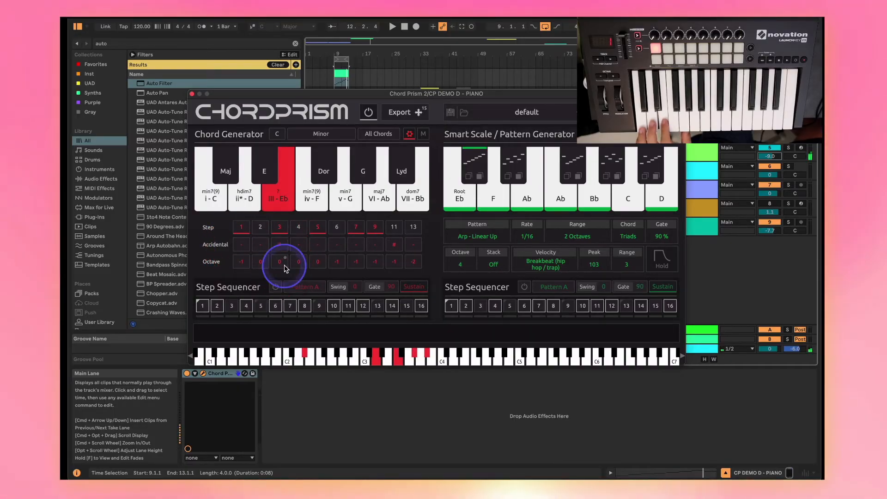
{"action": "left_click", "coordinate": [281, 251]}
{"action": "left_click", "coordinate": [283, 257]}
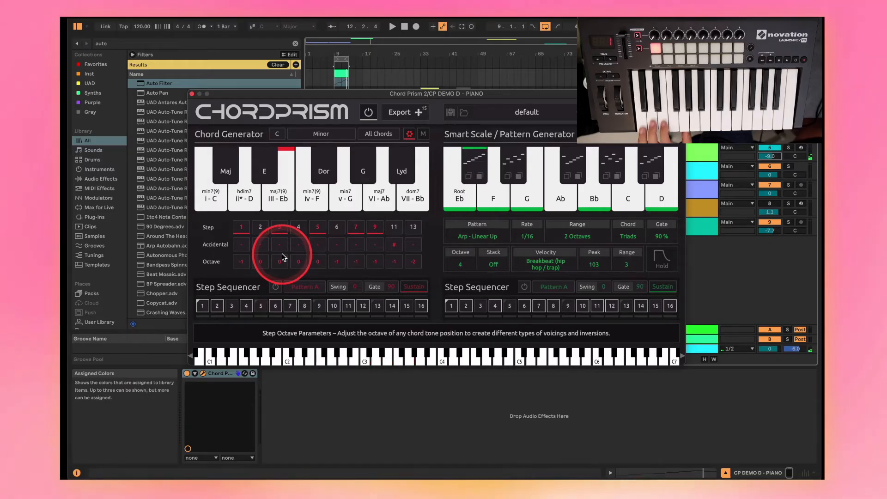
Step: Try # and ## accidentals on step 5 of the III - Eb chord, clearing the accidental after auditioning them
{"action": "left_click", "coordinate": [318, 245]}
{"action": "left_click", "coordinate": [324, 263]}
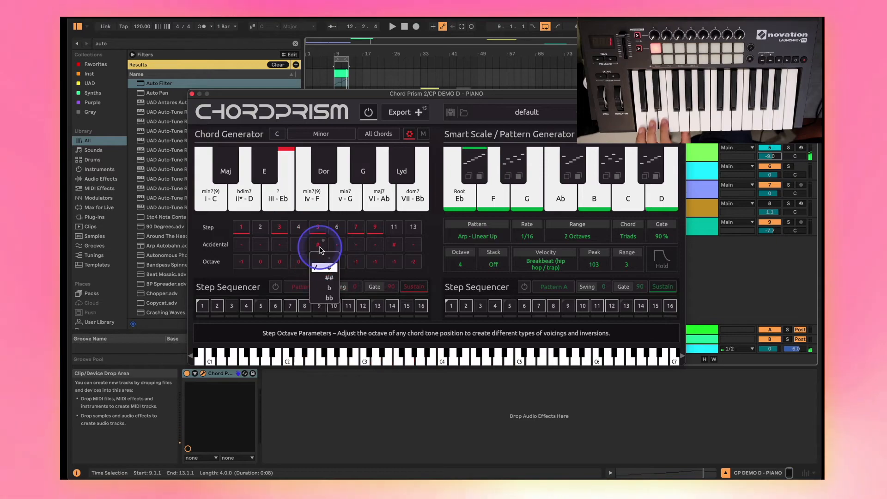
{"action": "left_click", "coordinate": [326, 278]}
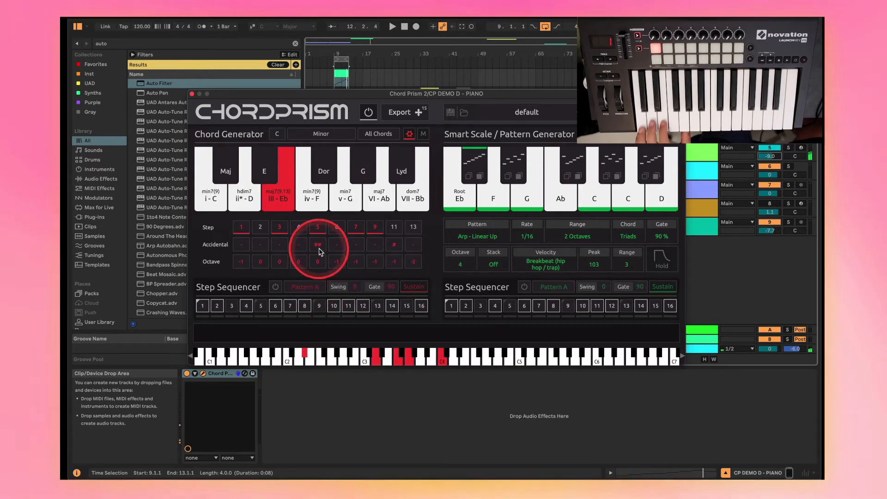
{"action": "left_click", "coordinate": [319, 248]}
{"action": "left_click", "coordinate": [323, 262]}
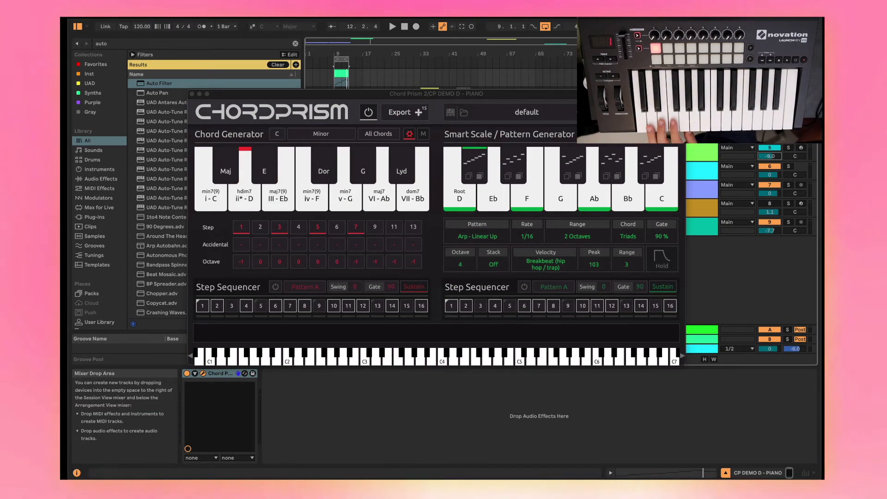
Step: Change the Maj scale shifter on the Chord Generator's first black key to Persian
{"action": "left_click", "coordinate": [265, 180]}
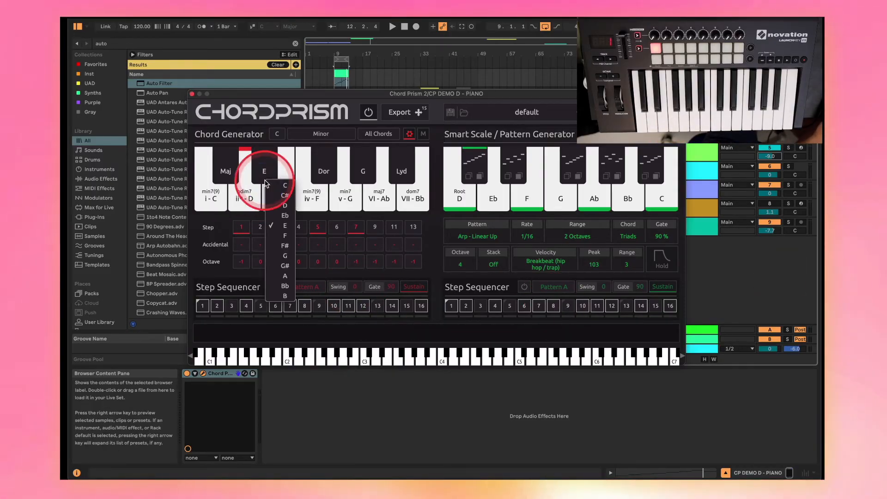
{"action": "left_click", "coordinate": [228, 170]}
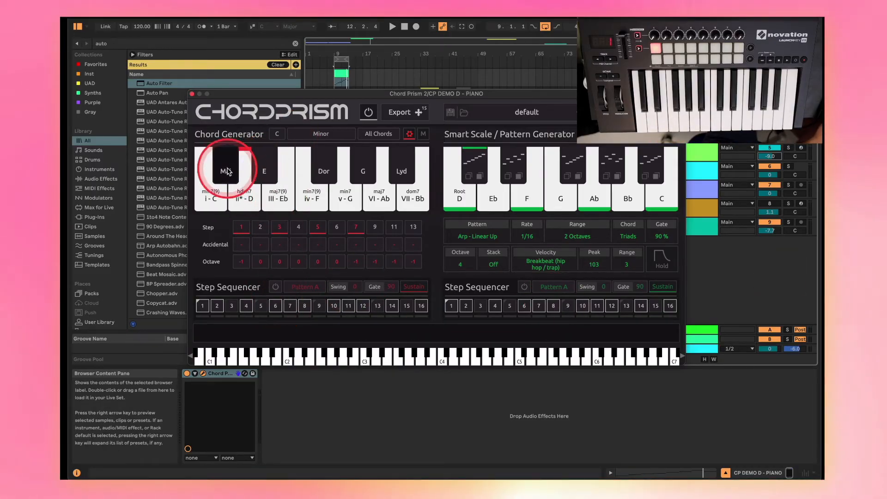
{"action": "left_click", "coordinate": [220, 171]}
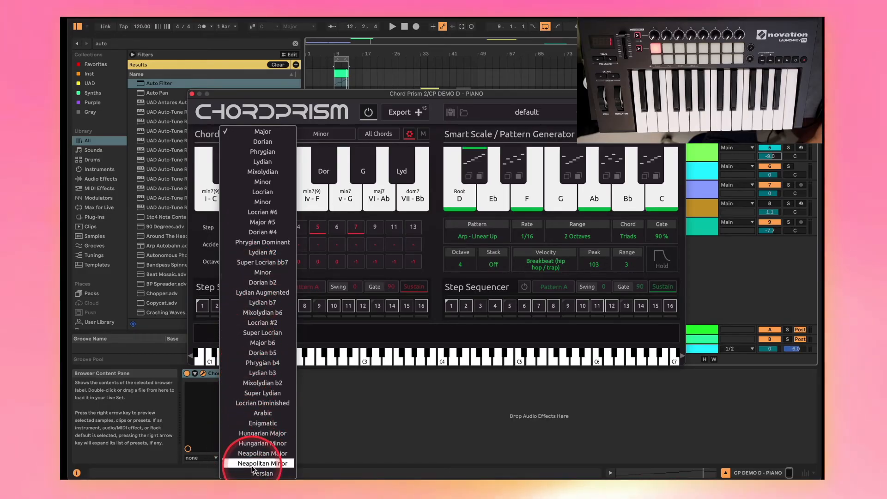
{"action": "left_click", "coordinate": [254, 471]}
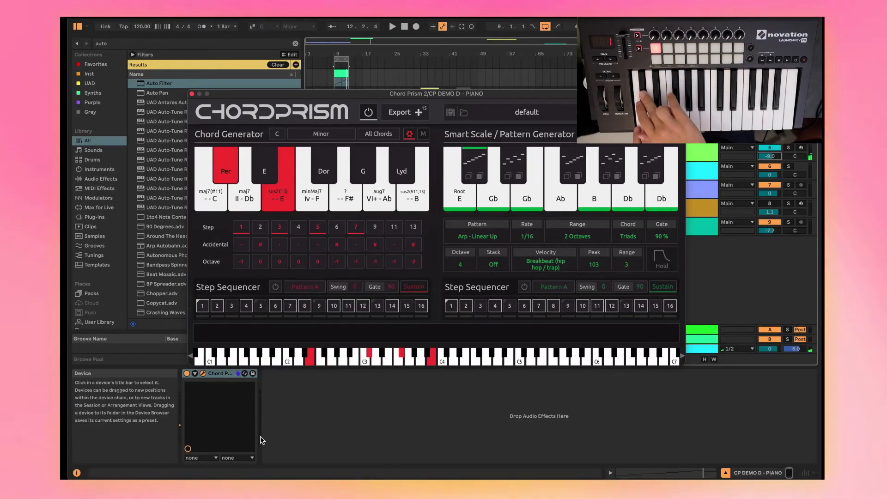
Step: Set the CG Black Keys Function preference to Chord Groups and close the preferences
{"action": "left_click", "coordinate": [262, 119]}
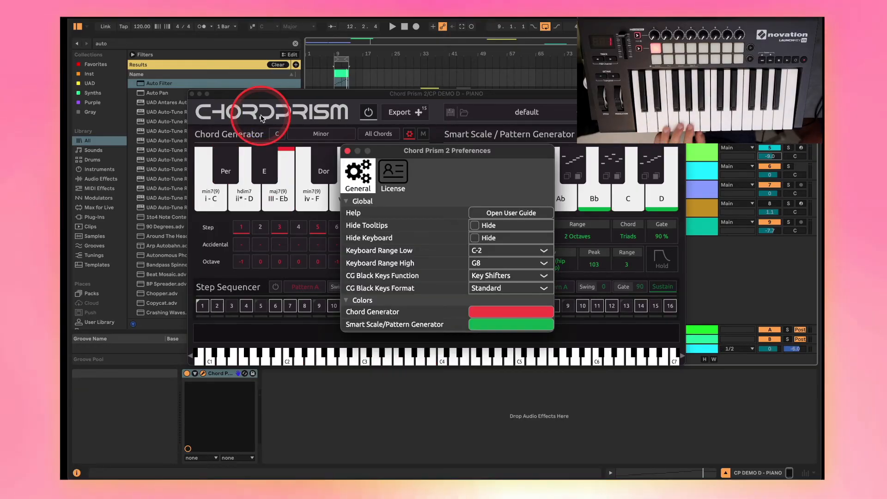
{"action": "left_click", "coordinate": [360, 164]}
{"action": "left_click", "coordinate": [498, 274]}
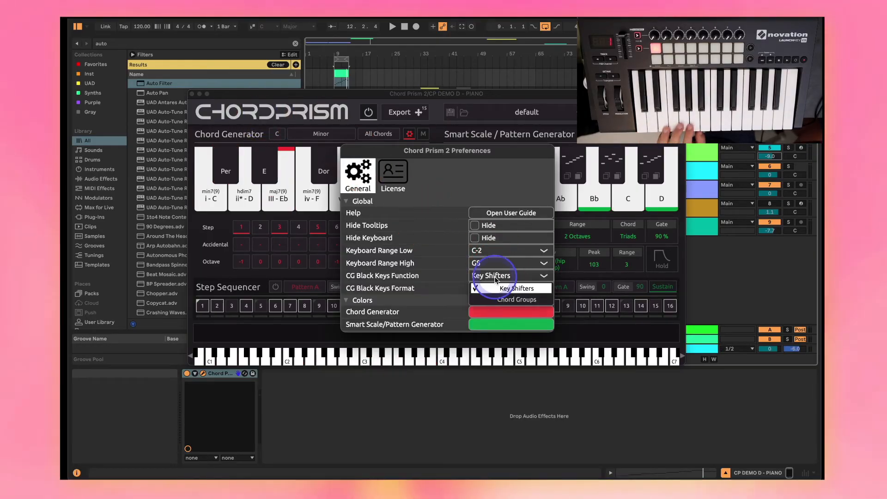
{"action": "left_click", "coordinate": [494, 287]}
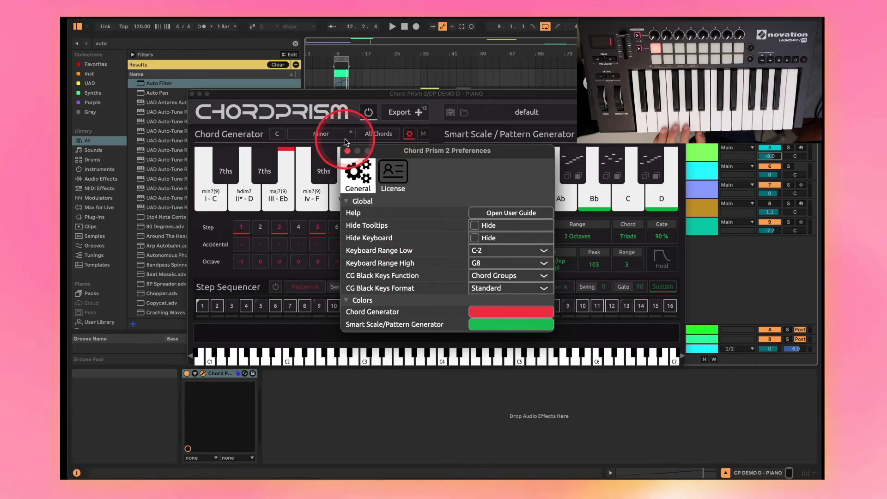
{"action": "left_click", "coordinate": [314, 171]}
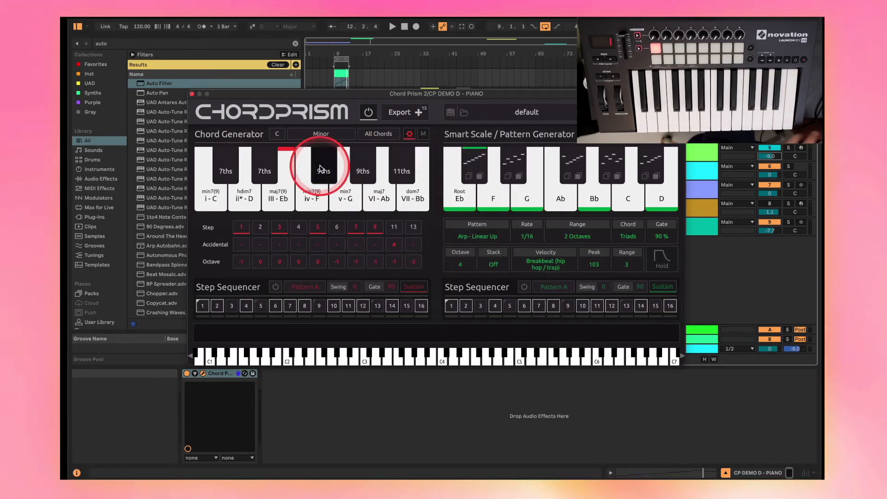
Step: Review the chord group choices of the black keys and assign 9ths (open) to the first one
{"action": "right_click", "coordinate": [321, 168]}
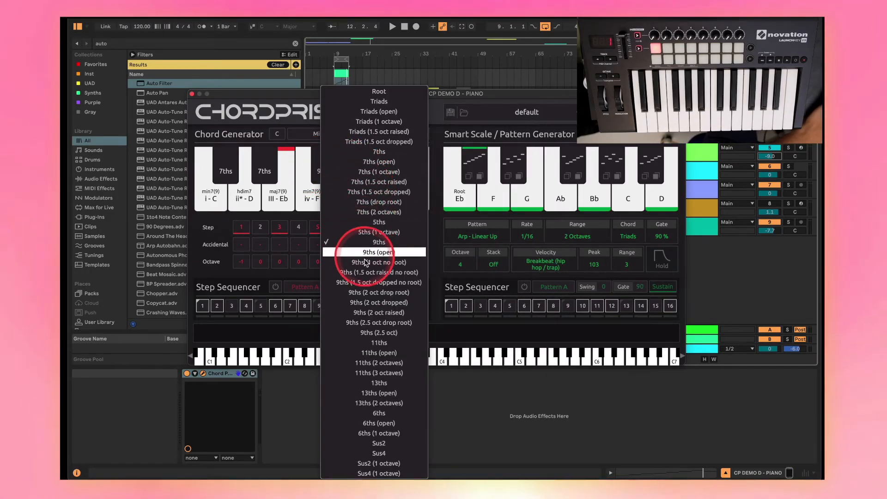
{"action": "left_click", "coordinate": [262, 162]}
{"action": "right_click", "coordinate": [262, 161]}
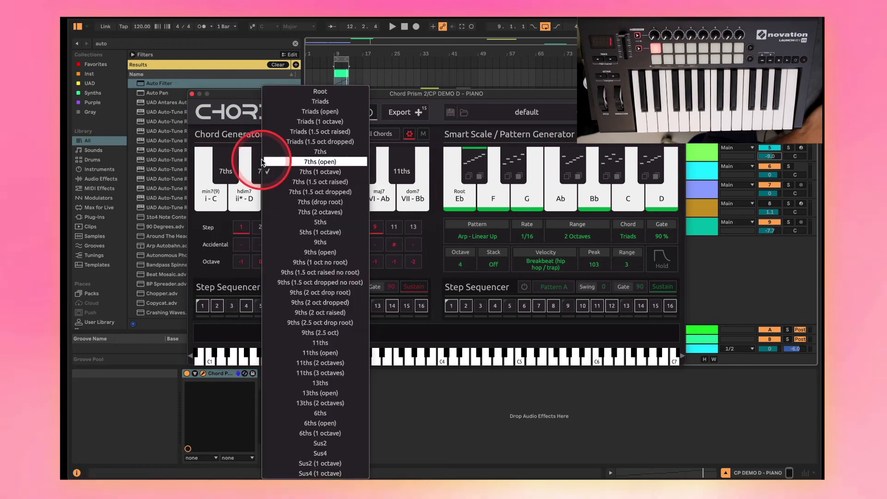
{"action": "left_click", "coordinate": [220, 159]}
{"action": "right_click", "coordinate": [235, 152]}
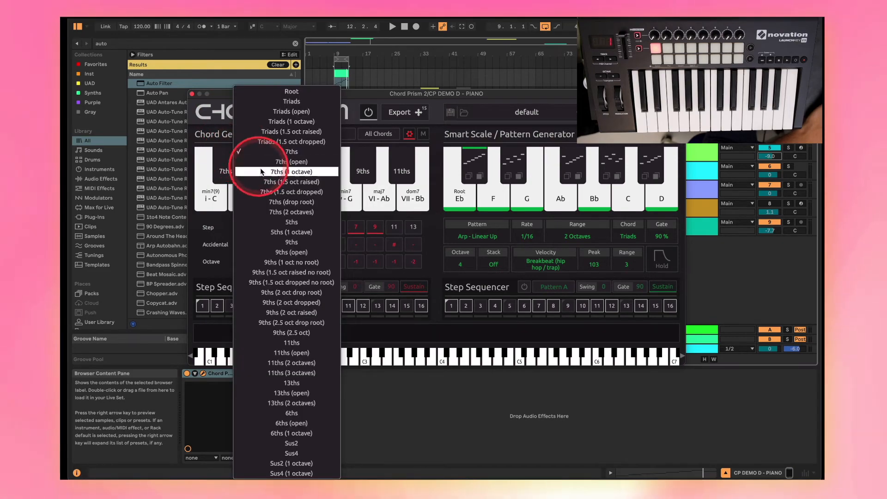
{"action": "left_click", "coordinate": [276, 253]}
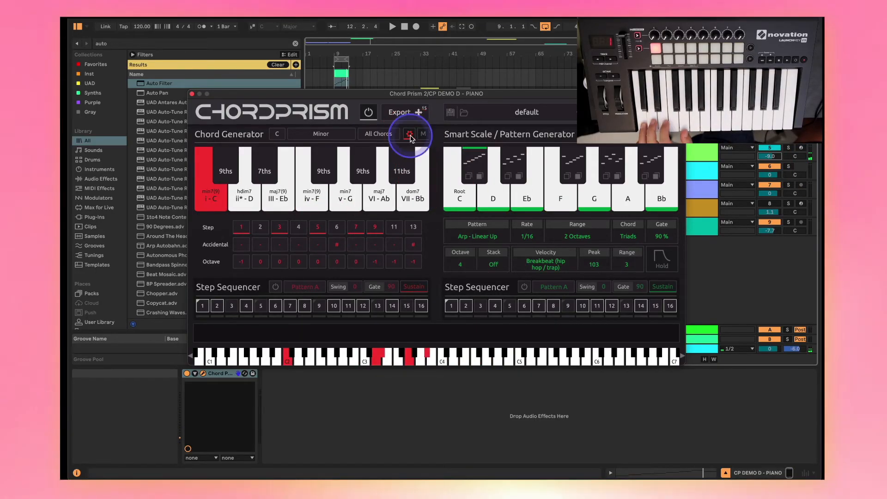
Step: Leave the custom chord editor and set the Chord Generator's Strum / Arp mode to Strum - Alternate
{"action": "left_click", "coordinate": [410, 134]}
{"action": "left_click", "coordinate": [302, 237]}
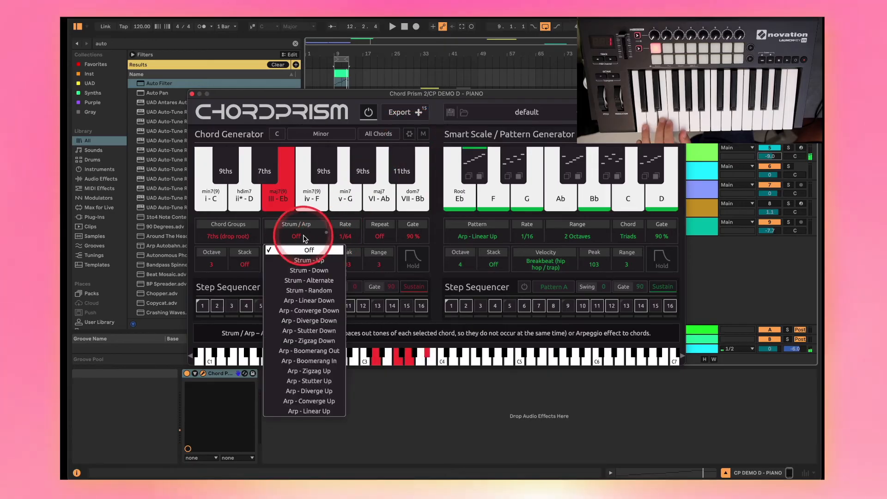
{"action": "left_click", "coordinate": [308, 280]}
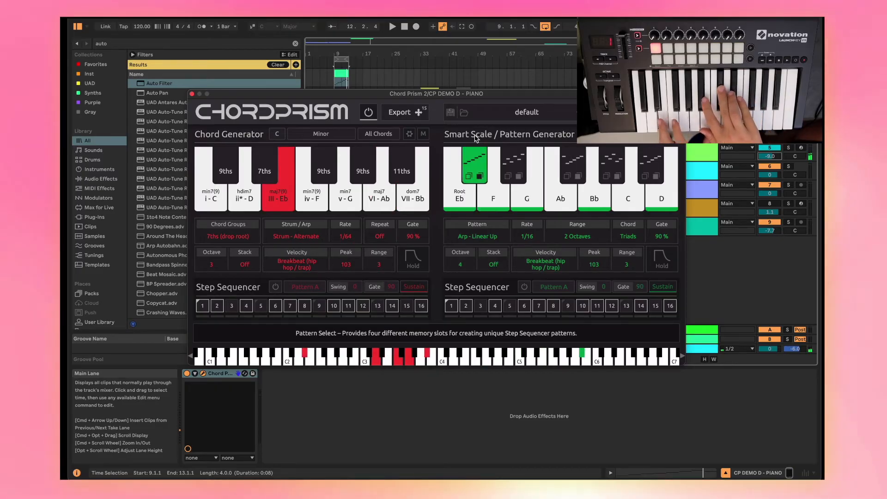
Step: Set the number of notes in the Melody - Zigzag Up 2 pattern to 4
{"action": "left_click", "coordinate": [571, 223]}
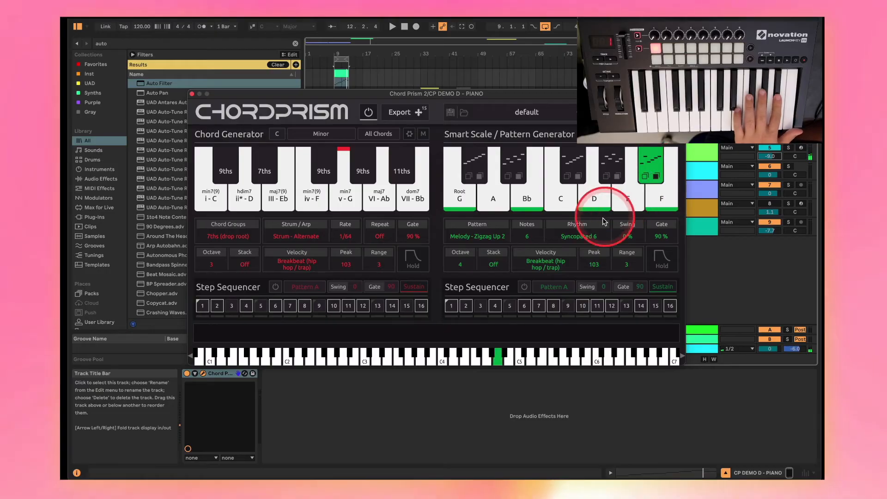
{"action": "left_click_drag", "start_coordinate": [537, 238], "coordinate": [518, 239]}
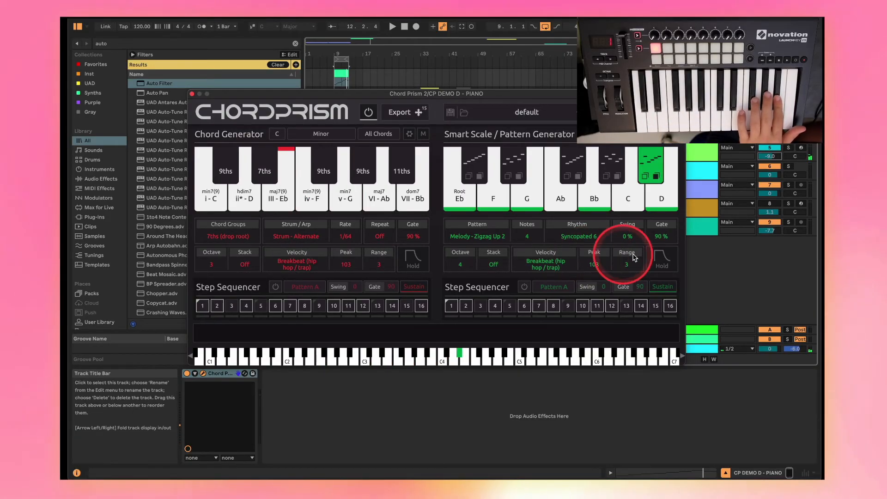
{"action": "left_click", "coordinate": [665, 258]}
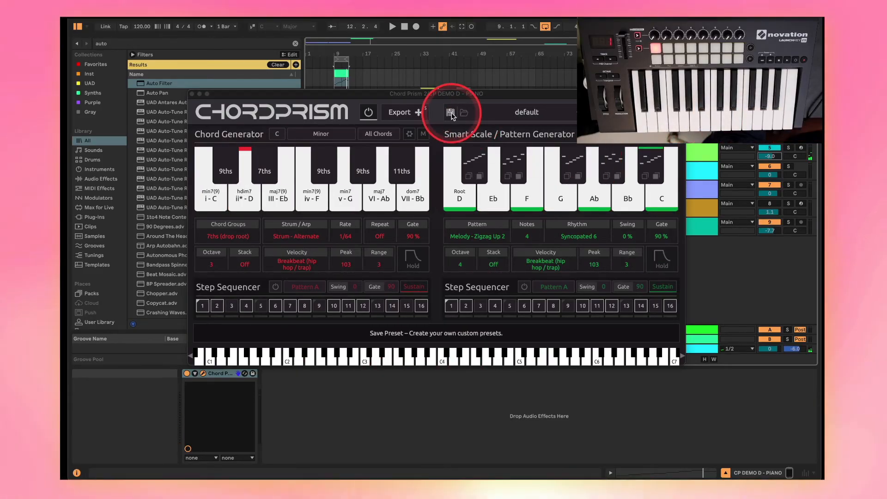
Step: Save the current setup as a user preset named Piano 1
{"action": "left_click", "coordinate": [451, 113]}
{"action": "type", "text": "Pl"}
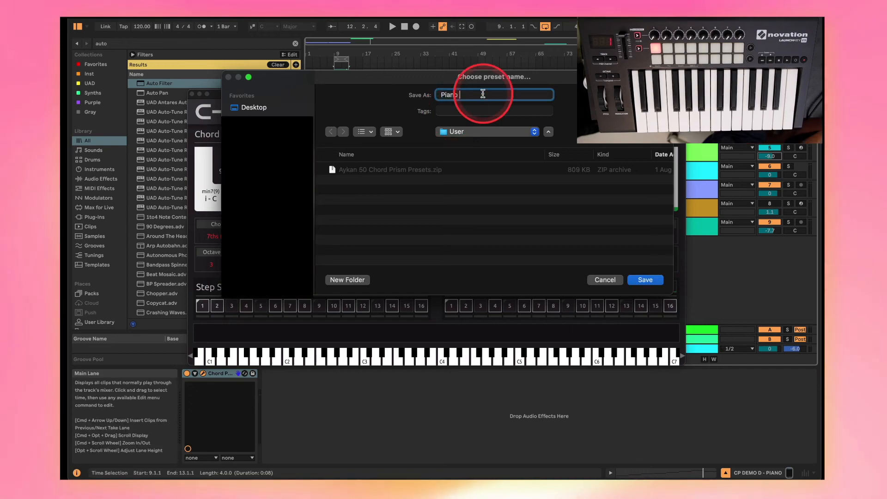
{"action": "key", "text": "Return"}
Step: Load the factory preset BoomBap 7 from the BoomBap category
{"action": "left_click", "coordinate": [521, 112]}
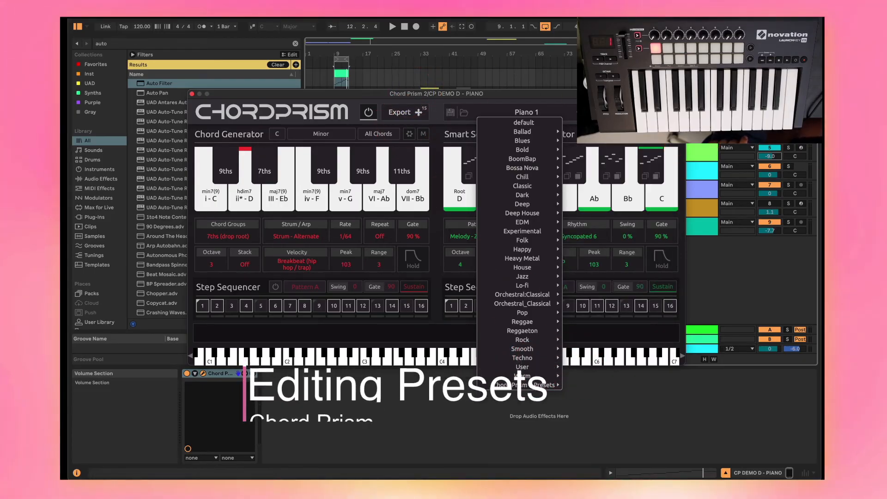
{"action": "left_click", "coordinate": [529, 159]}
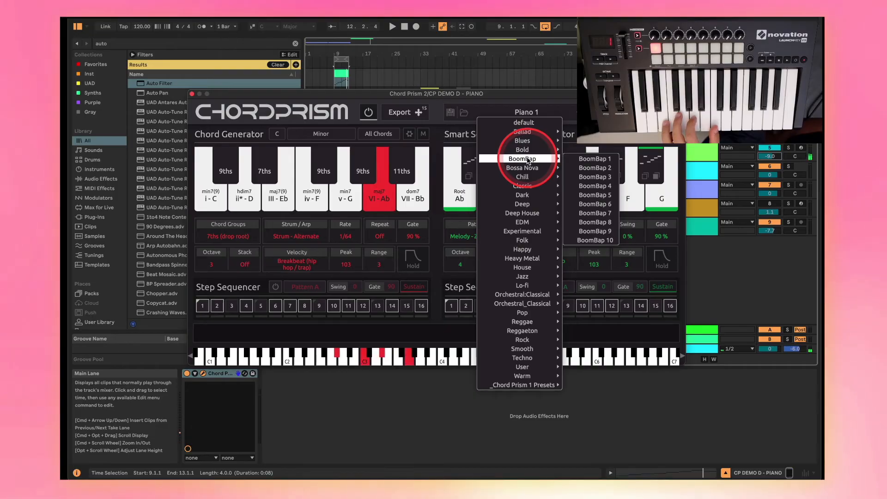
{"action": "left_click", "coordinate": [592, 213]}
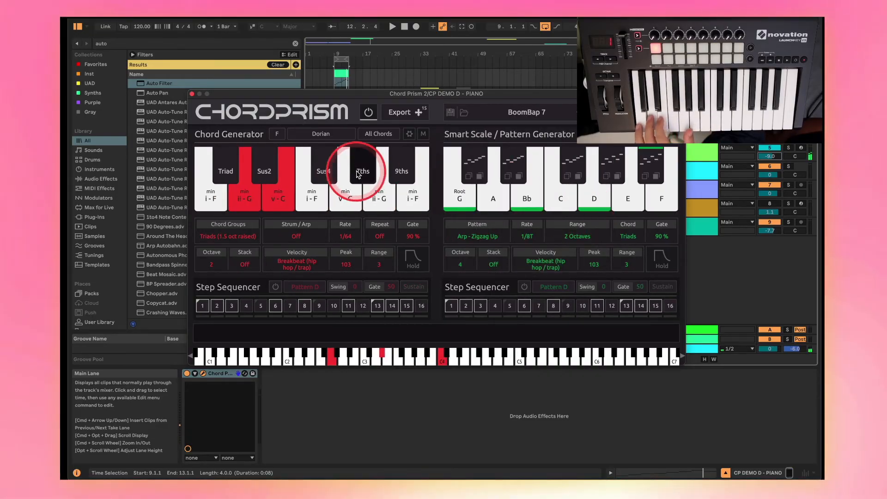
Step: In the custom chord editor, add step 7 to the fourth key's i - F chord and steps 9 and 4 to the v - C chord
{"action": "left_click", "coordinate": [410, 133]}
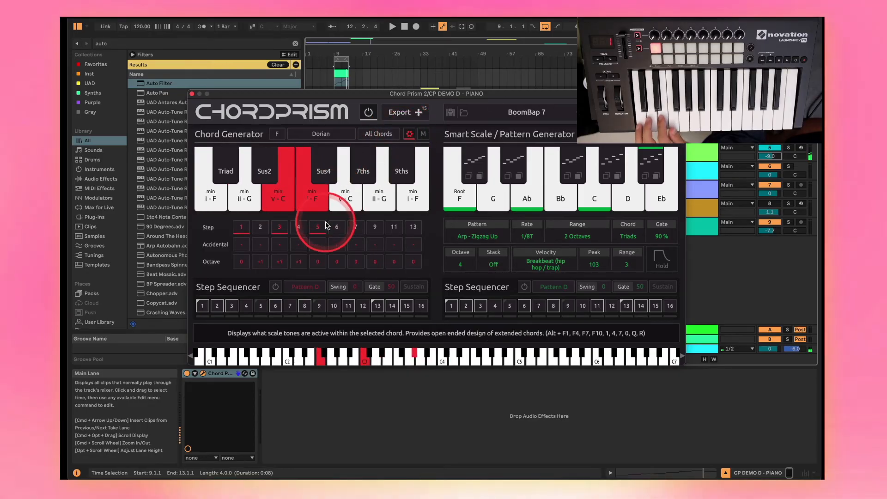
{"action": "left_click", "coordinate": [353, 227]}
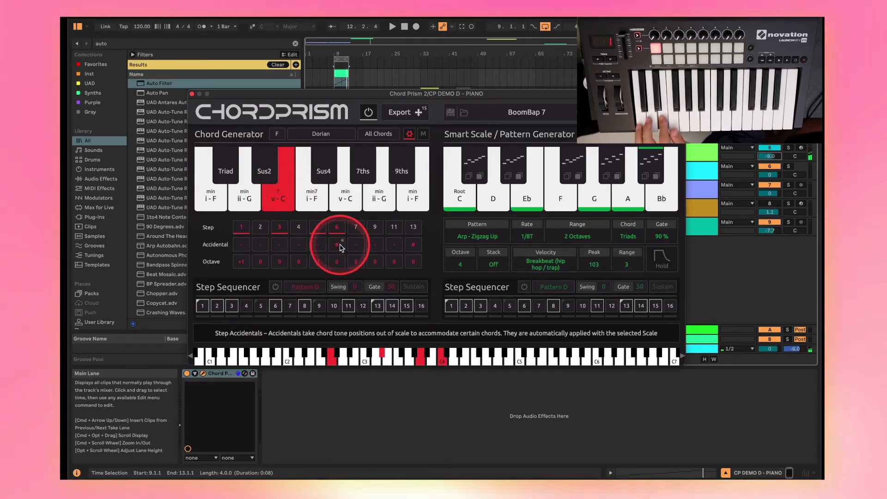
{"action": "left_click", "coordinate": [374, 228]}
{"action": "left_click", "coordinate": [298, 227]}
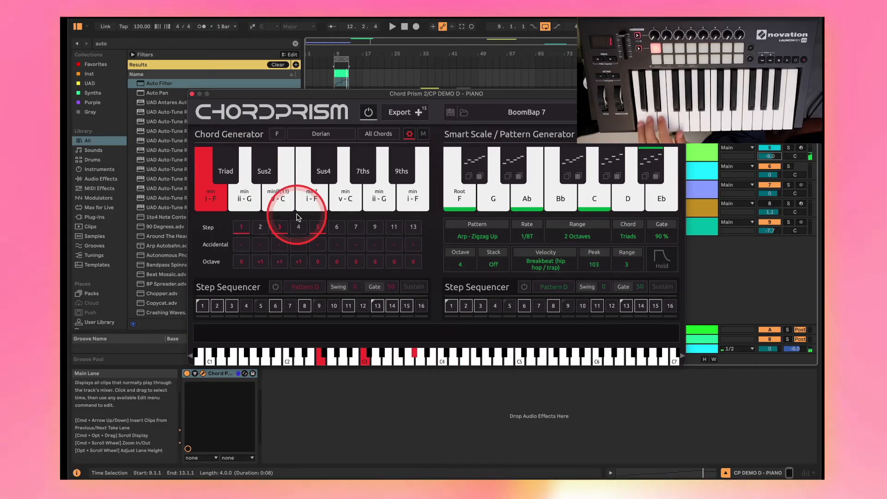
Step: Add steps 7 and 9 to the first i - F chord and set the v - C chord's step 5 octave to -1
{"action": "left_click", "coordinate": [330, 229]}
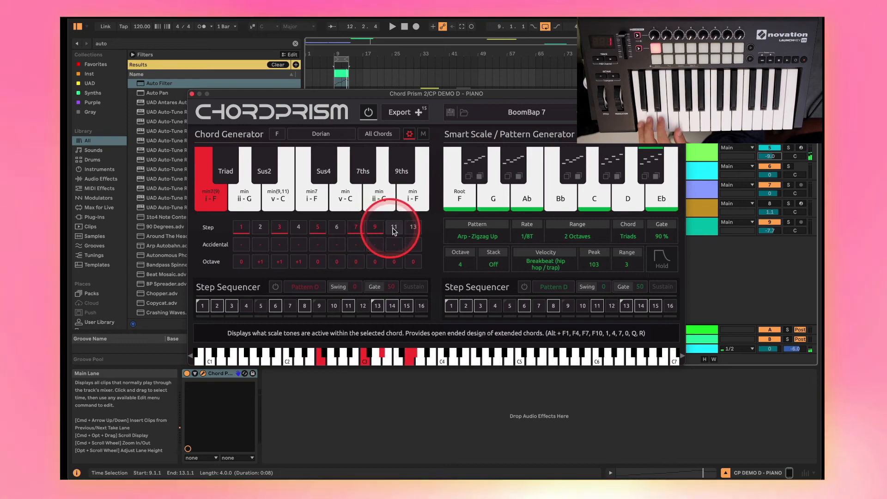
{"action": "left_click", "coordinate": [413, 229]}
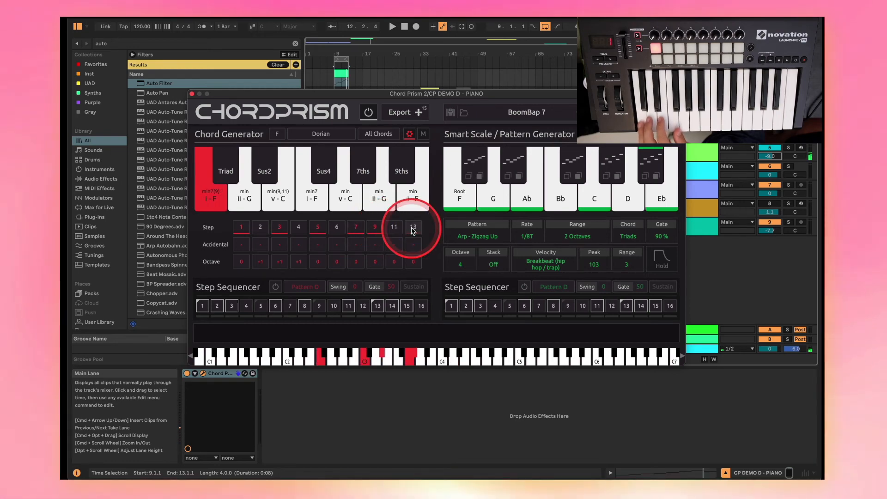
{"action": "left_click", "coordinate": [318, 262]}
{"action": "left_click", "coordinate": [323, 282]}
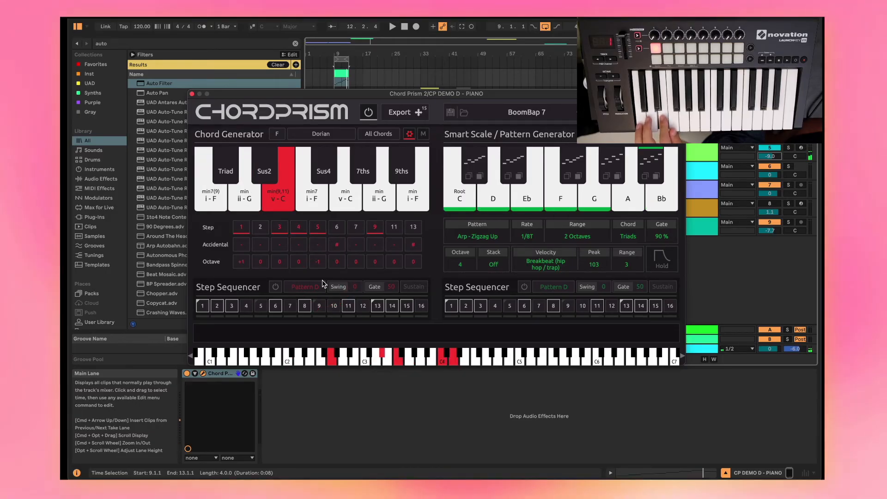
Step: Add step 4 to the second key's ii - G chord and step 7 to the sixth key's ii - G chord
{"action": "left_click", "coordinate": [323, 248]}
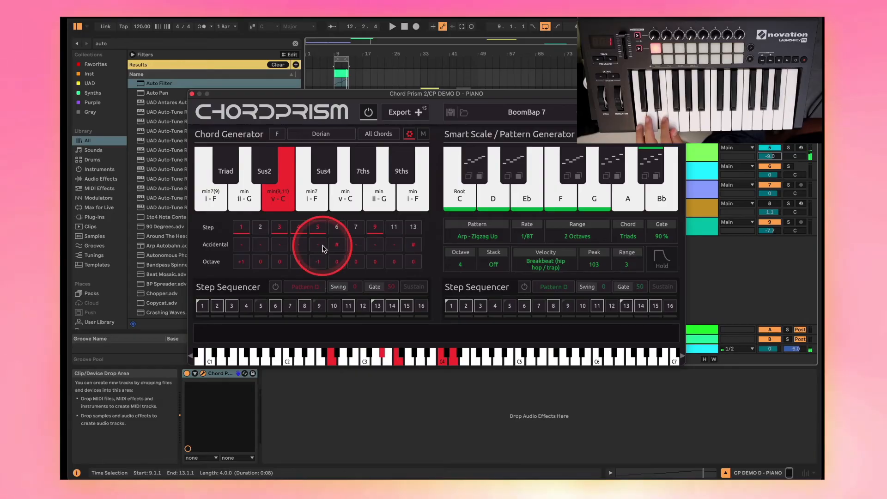
{"action": "left_click", "coordinate": [298, 227]}
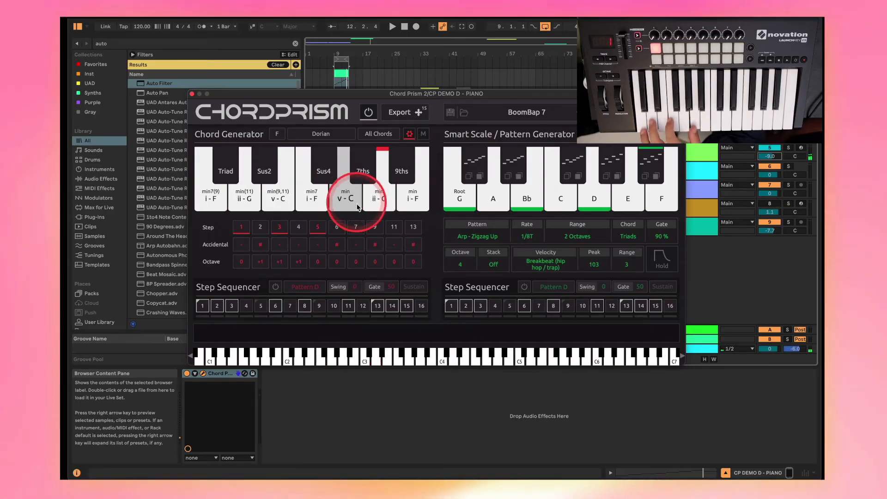
{"action": "left_click", "coordinate": [355, 227]}
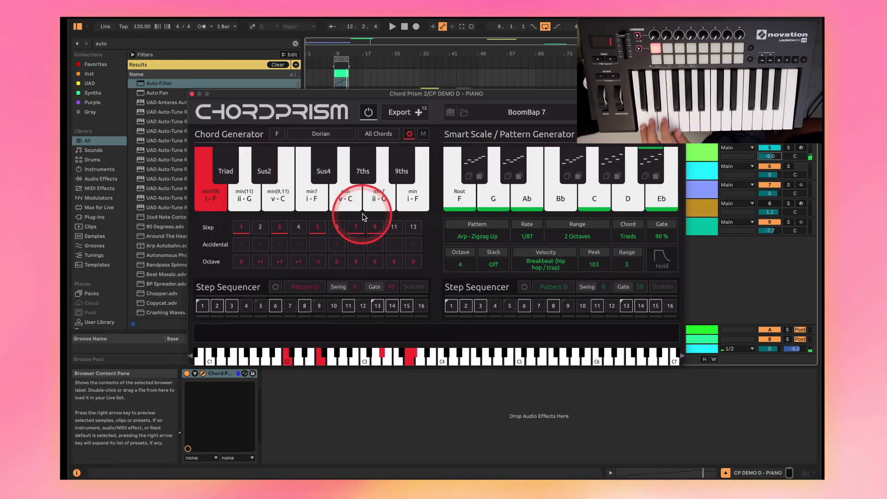
Step: Save the modified chord setup as a user preset named BoomBap 7 Edited
{"action": "left_click", "coordinate": [451, 113]}
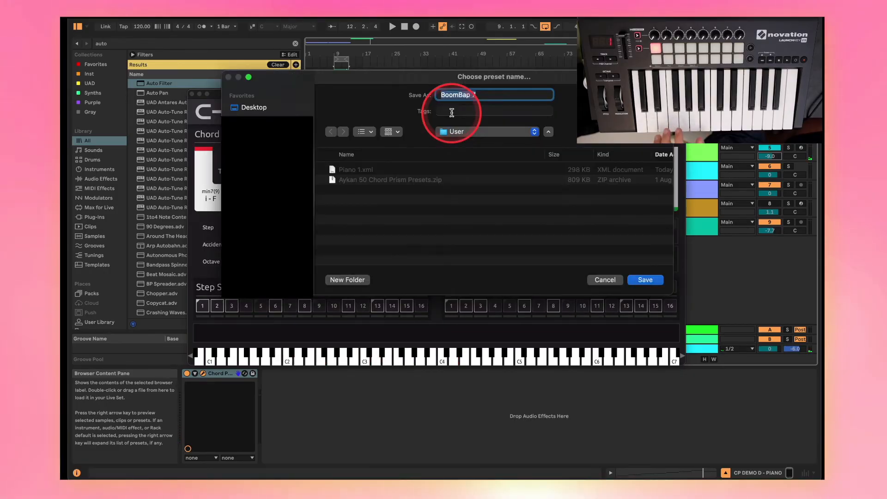
{"action": "key", "text": "Right"}
{"action": "type", "text": "Ed"}
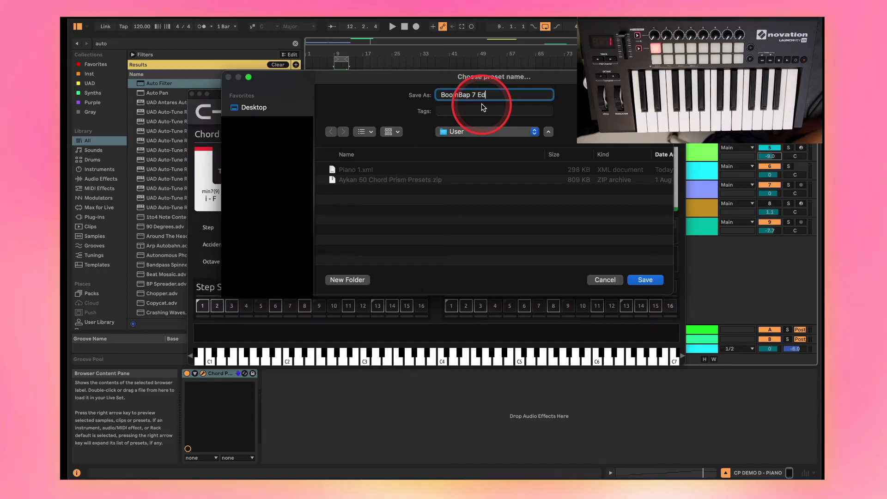
{"action": "type", "text": "ited"}
{"action": "key", "text": "Return"}
Step: Change the third key's chord root to VII and its chord type to 9th
{"action": "left_click", "coordinate": [278, 199]}
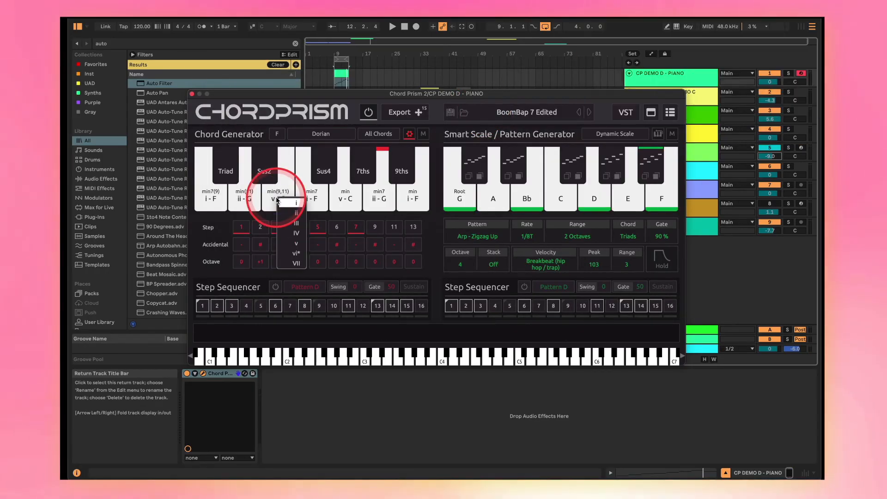
{"action": "left_click", "coordinate": [279, 202]}
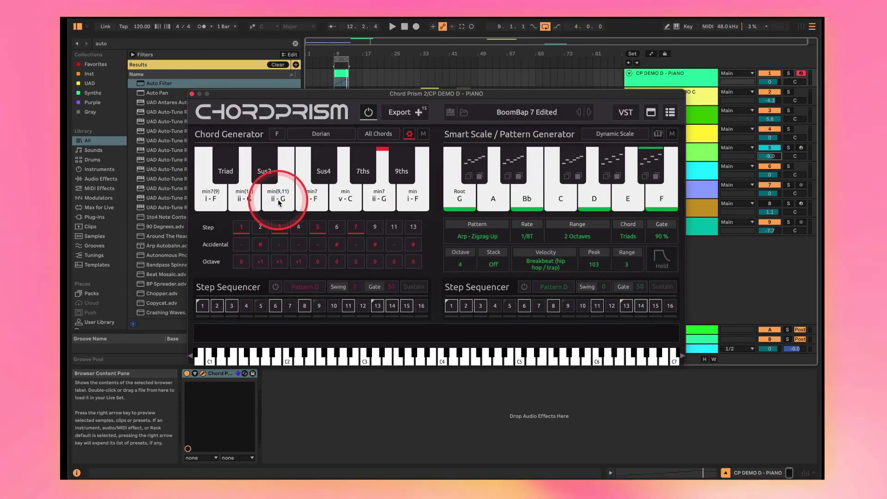
{"action": "left_click", "coordinate": [278, 201]}
{"action": "left_click", "coordinate": [284, 244]}
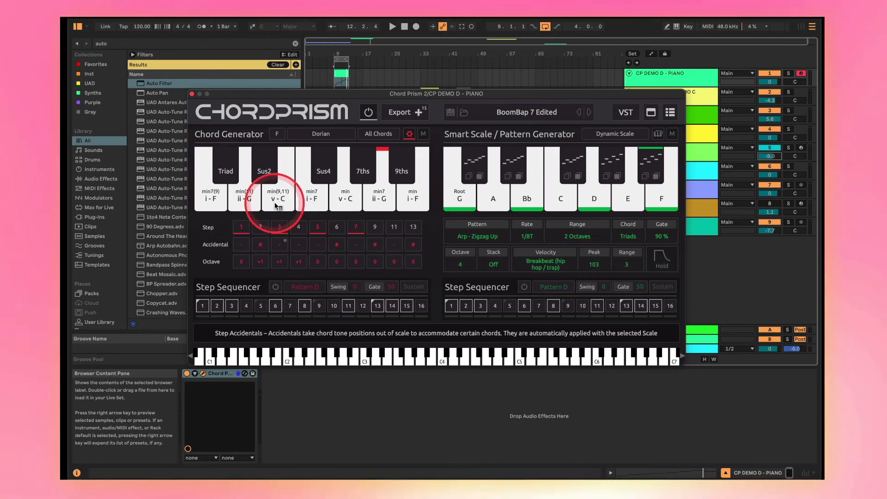
{"action": "left_click", "coordinate": [277, 203]}
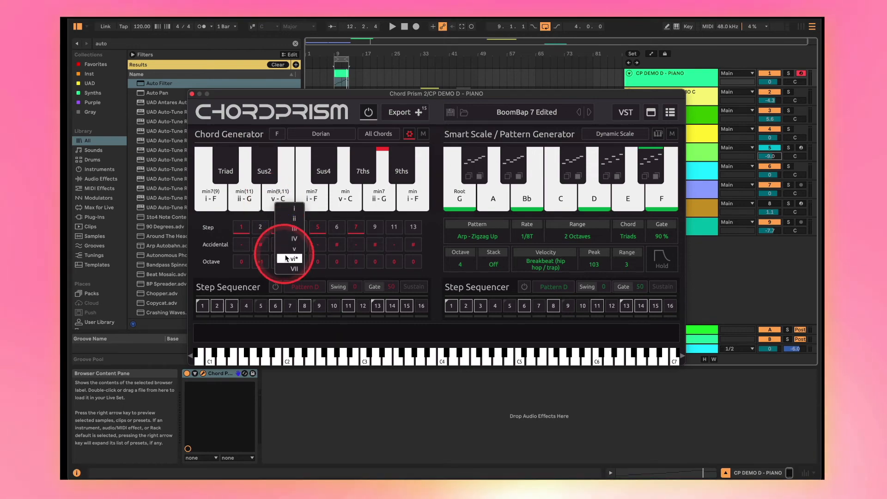
{"action": "left_click", "coordinate": [283, 195]}
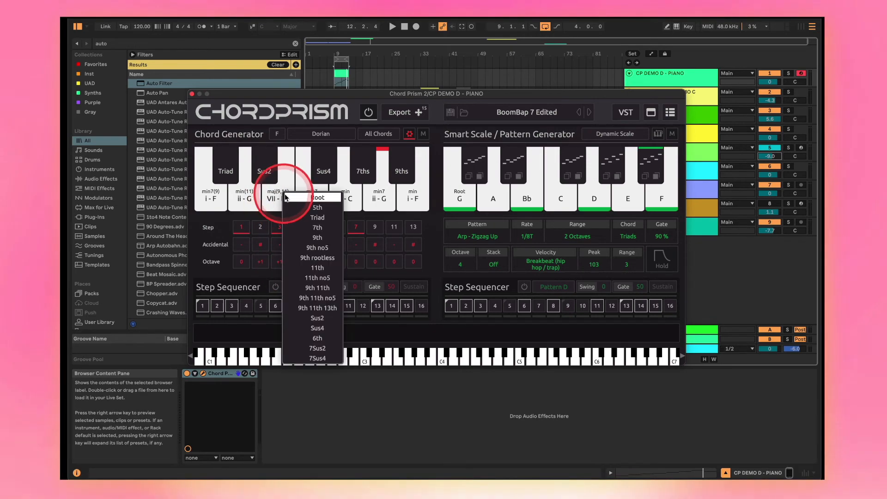
{"action": "left_click", "coordinate": [305, 239]}
Step: Try the 11th chord type on the second key's ii - G chord and replace it with 9th 11th
{"action": "left_click", "coordinate": [253, 195]}
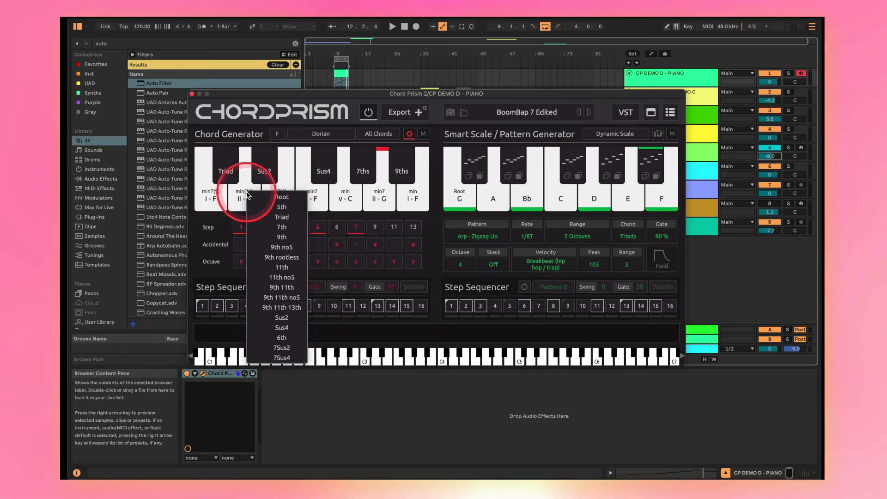
{"action": "left_click", "coordinate": [272, 266]}
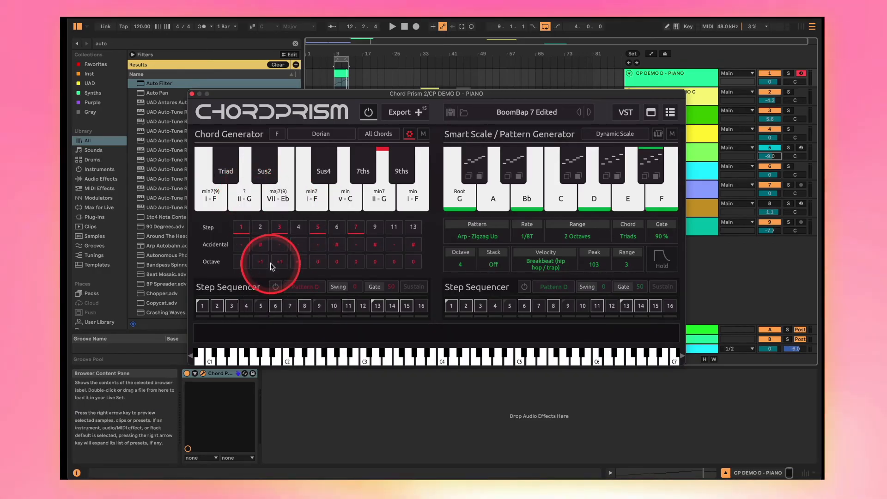
{"action": "left_click", "coordinate": [258, 194]}
{"action": "left_click", "coordinate": [269, 284]}
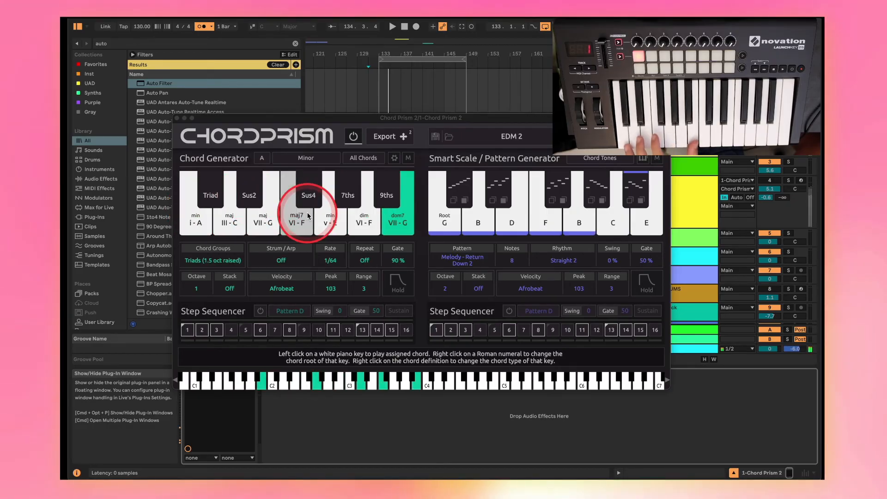
Step: Close the EDM 2 Chord Prism window and stop the recording on the 1-Chord Prism 2 track
{"action": "left_click", "coordinate": [177, 118]}
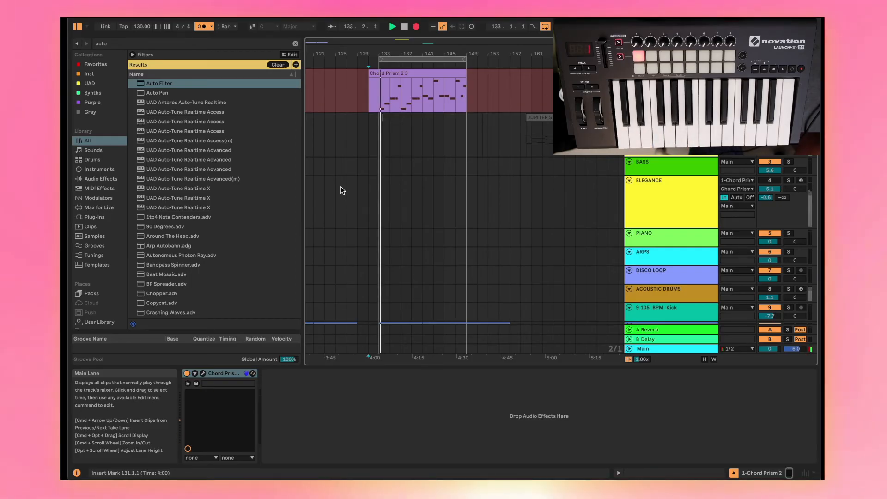
{"action": "key", "text": "space"}
Step: Rename the recorded Chord Prism 2 clip A SECTION and trim its start to bar 133 during playback
{"action": "scroll", "coordinate": [386, 90], "scroll_direction": "up", "scroll_amount": 5}
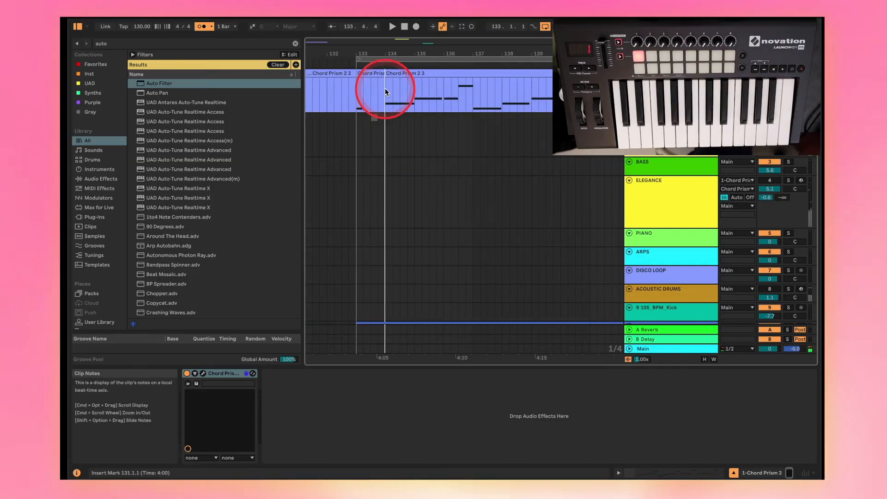
{"action": "scroll", "coordinate": [385, 90], "scroll_direction": "down", "scroll_amount": 5}
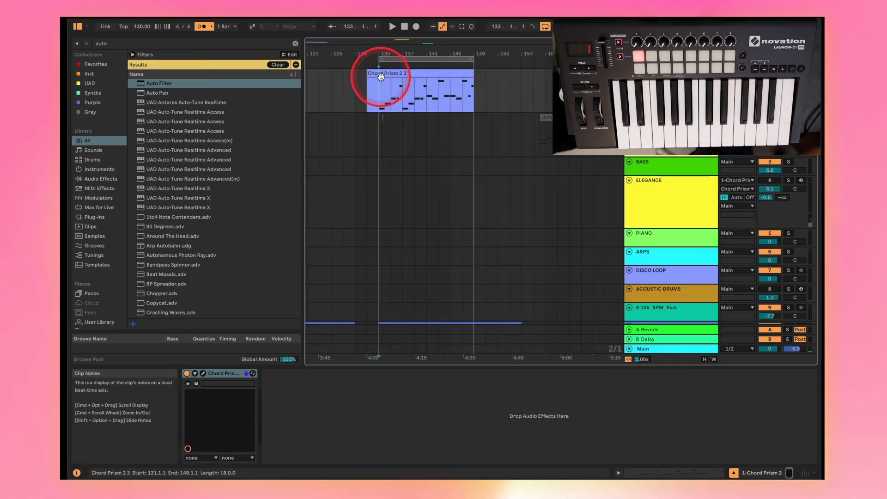
{"action": "scroll", "coordinate": [382, 86], "scroll_direction": "up", "scroll_amount": 3}
{"action": "key", "text": "space"}
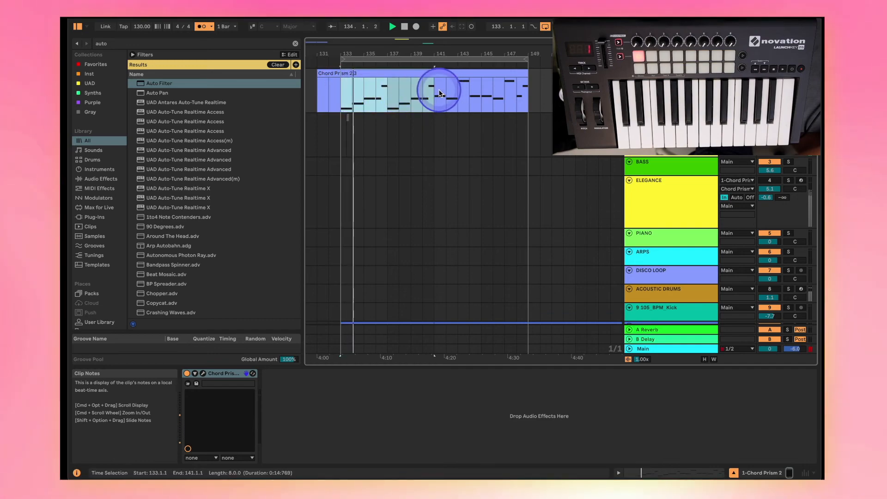
{"action": "left_click", "coordinate": [402, 72]}
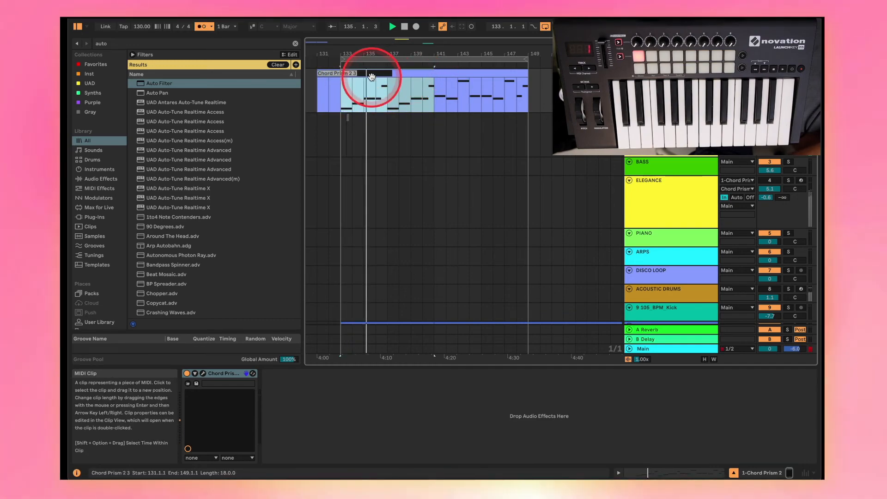
{"action": "type", "text": "A SECTION"}
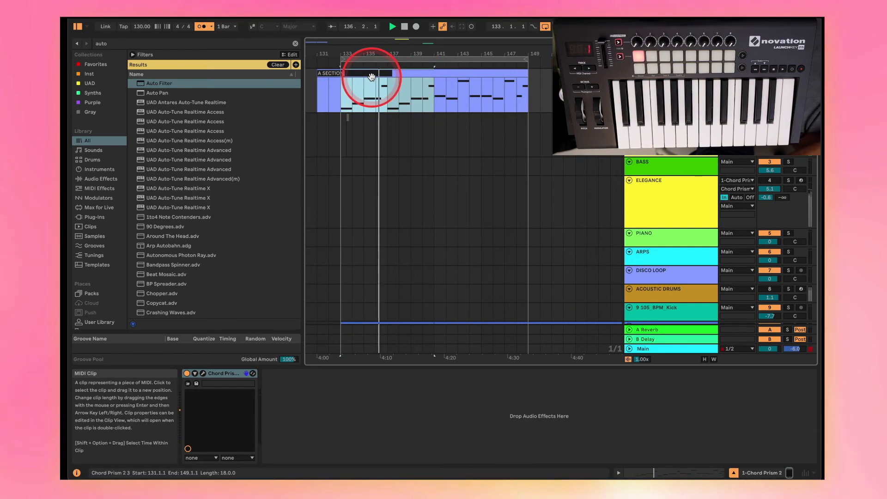
{"action": "mouse_move", "coordinate": [318, 74]}
{"action": "left_mouse_down"}
{"action": "mouse_move", "coordinate": [355, 71]}
{"action": "mouse_move", "coordinate": [344, 73]}
{"action": "left_mouse_up"}
Step: Split the A SECTION clip at bar 141 and rename its second half B SECTION
{"action": "left_click", "coordinate": [433, 87]}
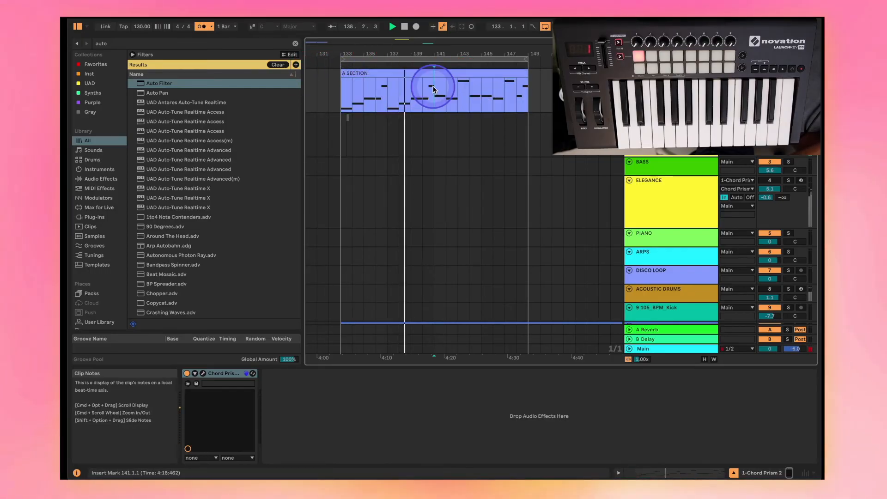
{"action": "key", "text": "super+e"}
{"action": "left_click", "coordinate": [446, 76]}
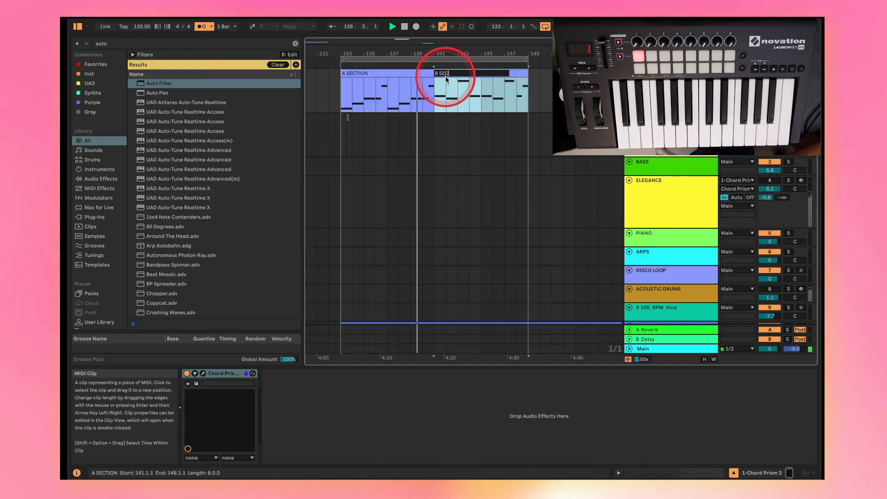
Step: Move the B SECTION clip to bar 149 and duplicate A SECTION into bar 141
{"action": "left_click_drag", "start_coordinate": [446, 76], "coordinate": [539, 79]}
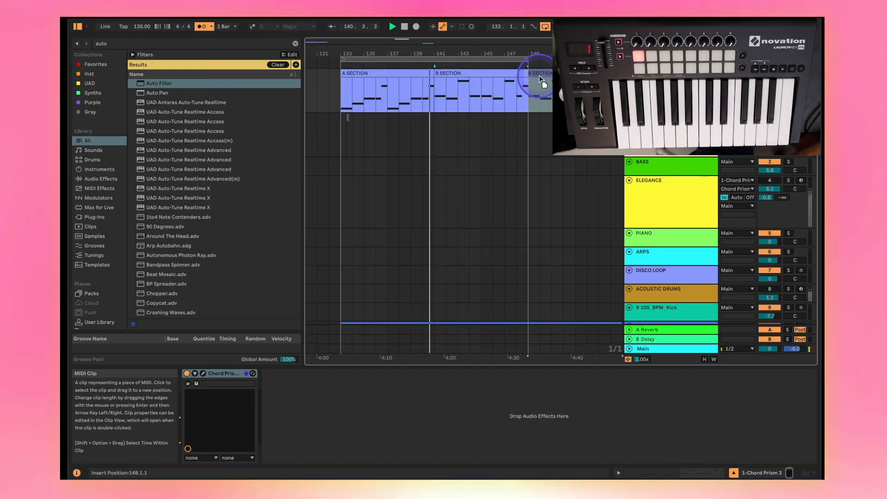
{"action": "left_click", "coordinate": [417, 76]}
{"action": "key", "text": "super+f"}
{"action": "key", "text": "Escape"}
{"action": "key", "text": "super+d"}
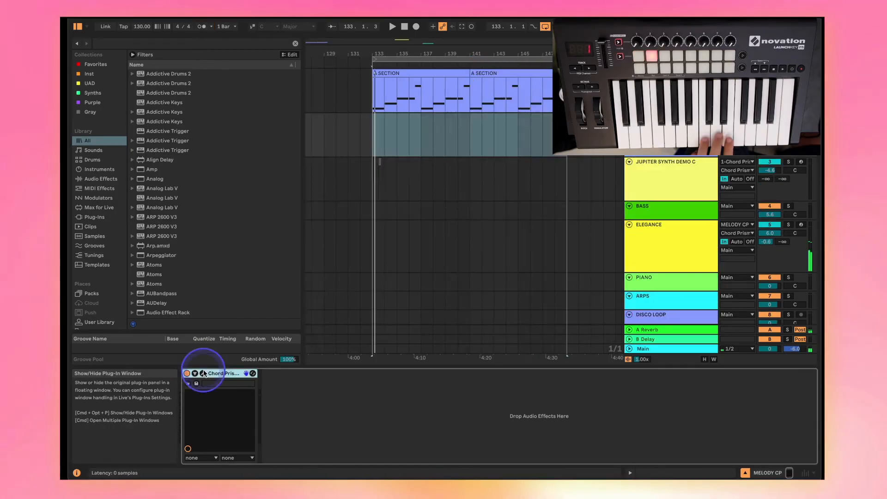
Step: Show the MELODY CP track's Chord Prism 2 while the loop plays, and capture the melody just played as MIDI clips
{"action": "left_click", "coordinate": [203, 373]}
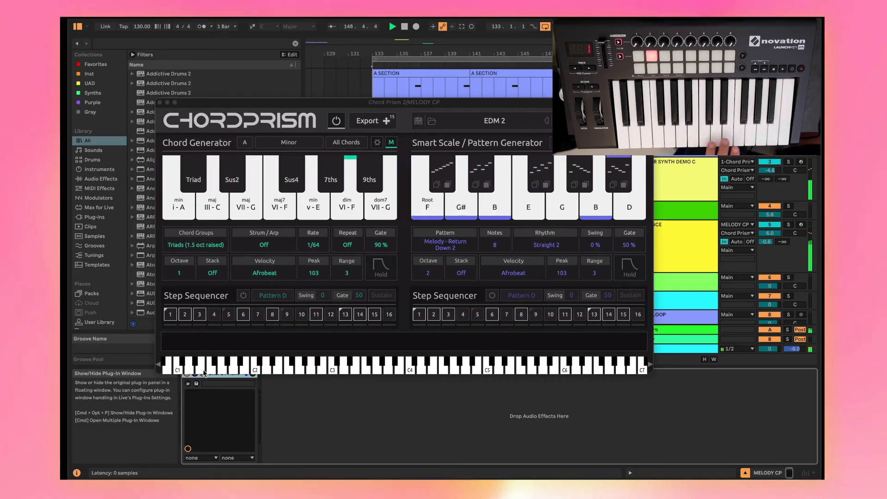
{"action": "left_click", "coordinate": [160, 103]}
{"action": "key", "text": "space"}
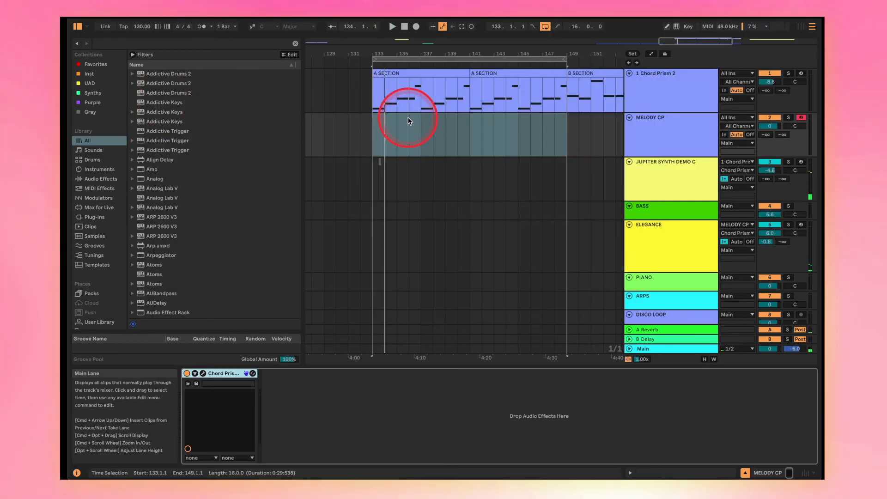
{"action": "key", "text": "super+shift+c"}
{"action": "key", "text": "space"}
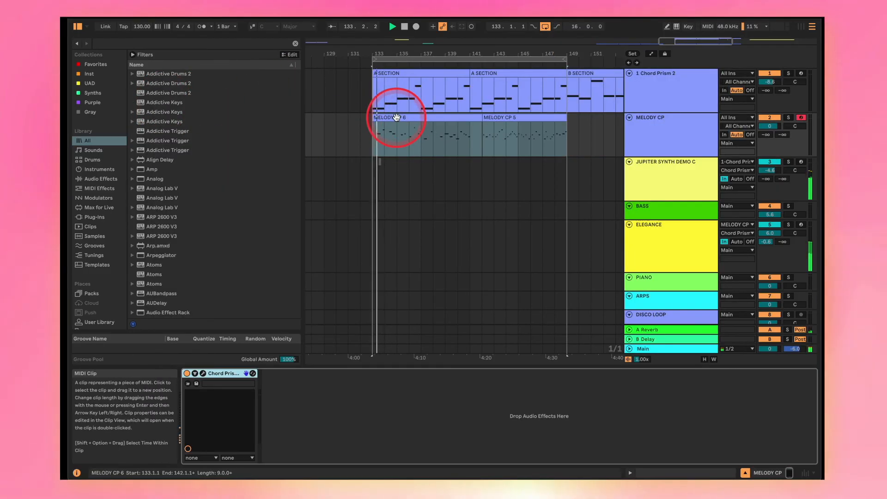
Step: Open the MELODY CP 6 clip's notes and move its loop start and start marker to bar 21
{"action": "double_click", "coordinate": [396, 117]}
{"action": "left_click", "coordinate": [395, 120]}
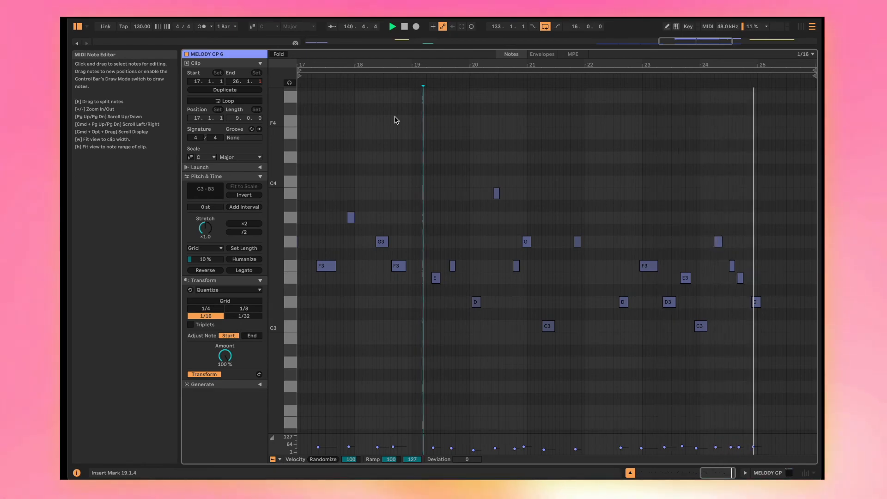
{"action": "left_click", "coordinate": [312, 53]}
{"action": "left_click_drag", "start_coordinate": [298, 72], "coordinate": [525, 105]}
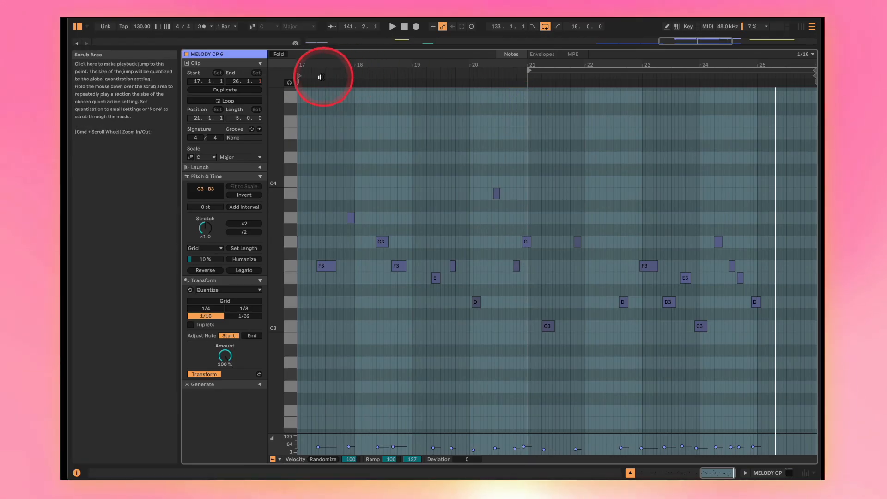
{"action": "left_click_drag", "start_coordinate": [304, 80], "coordinate": [529, 75]}
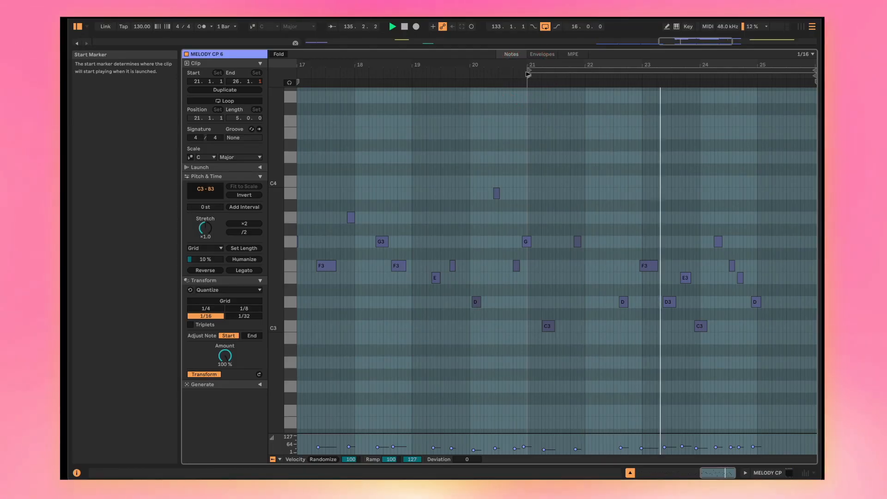
Step: Lower the G3 note after bar 24 to F3 and add a longer E3 note in bar 25
{"action": "left_click", "coordinate": [733, 245]}
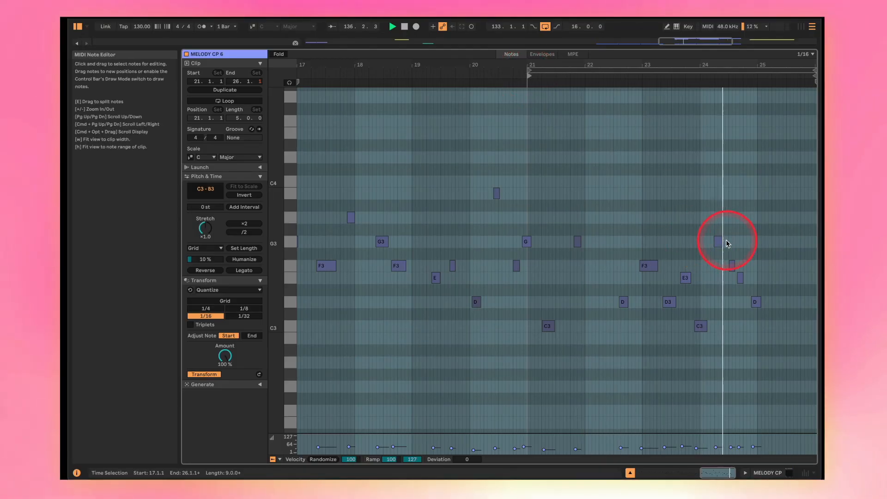
{"action": "left_click_drag", "start_coordinate": [728, 243], "coordinate": [723, 267]}
{"action": "left_click", "coordinate": [698, 84]}
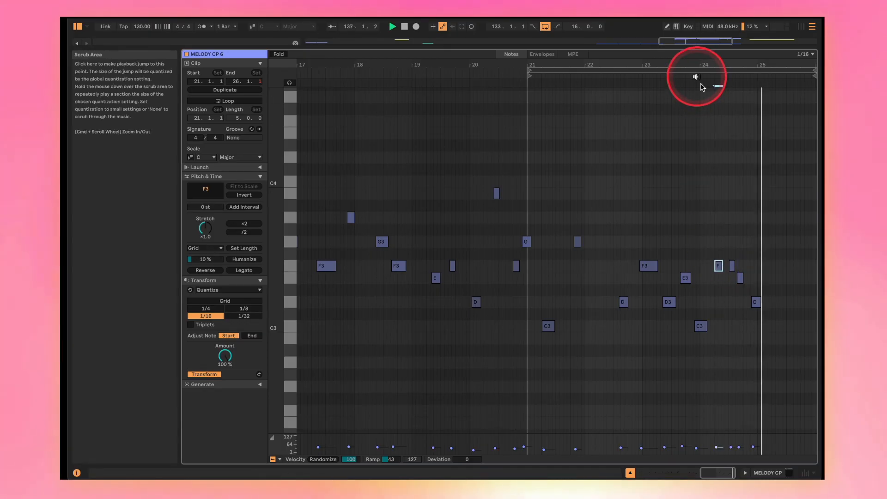
{"action": "double_click", "coordinate": [777, 277]}
{"action": "left_click_drag", "start_coordinate": [778, 278], "coordinate": [791, 278]}
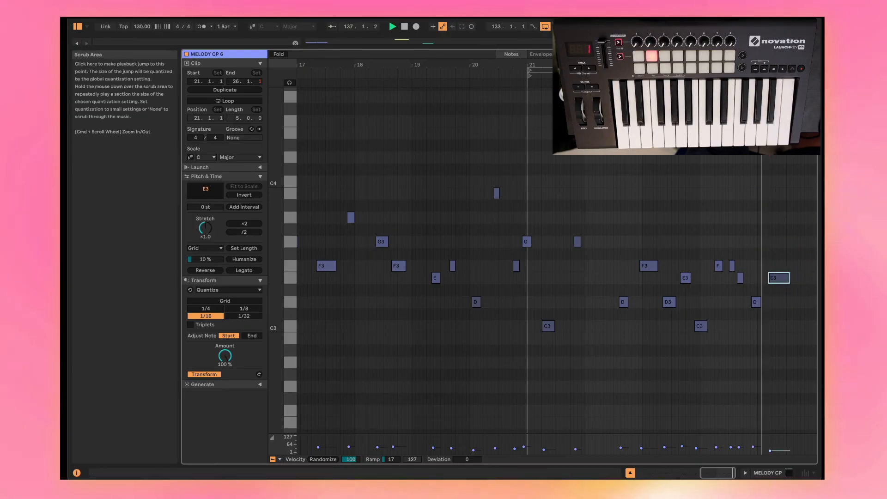
{"action": "left_click", "coordinate": [783, 298]}
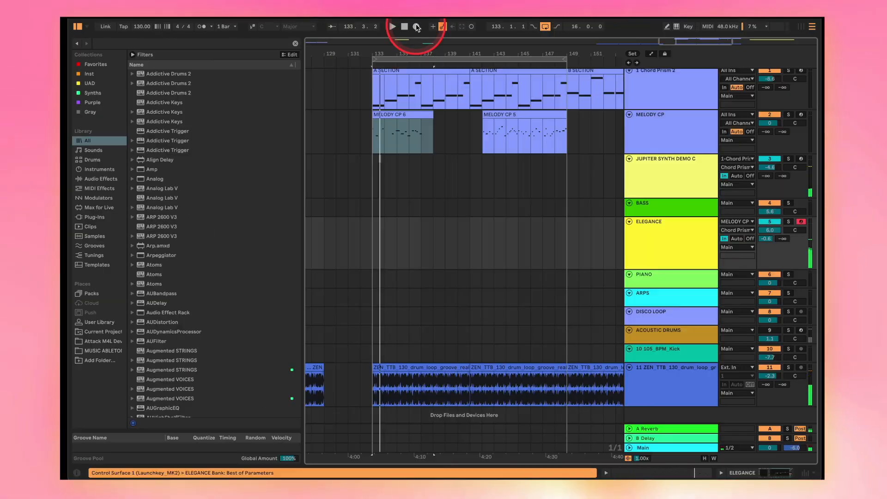
Step: Record the MELODY CP output onto the ELEGANCE track from bar 133 to about bar 138
{"action": "left_click", "coordinate": [416, 26]}
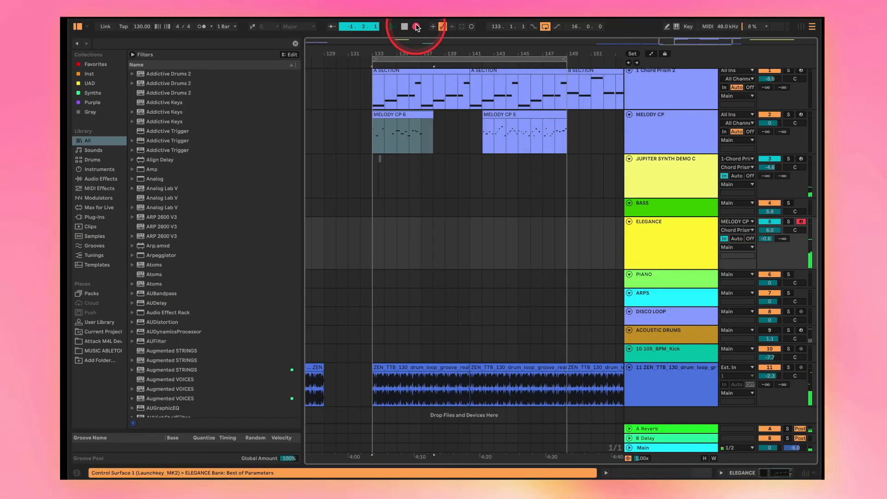
{"action": "left_click", "coordinate": [422, 164]}
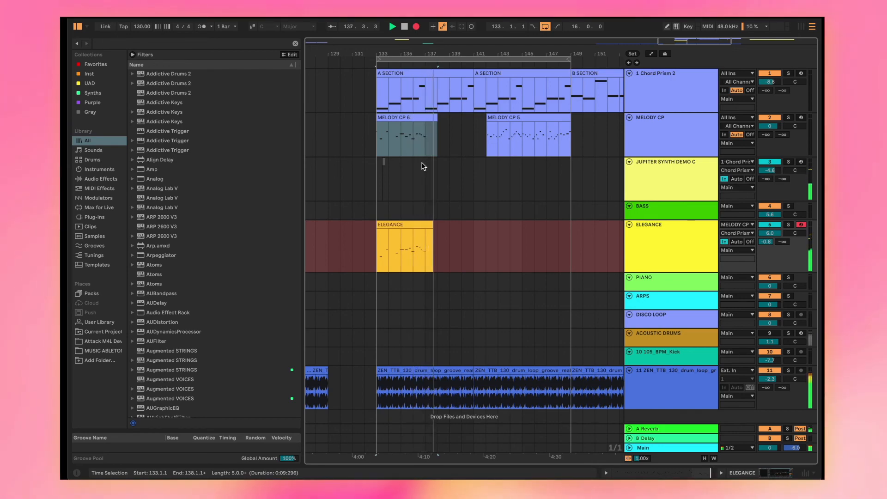
{"action": "left_click", "coordinate": [422, 191]}
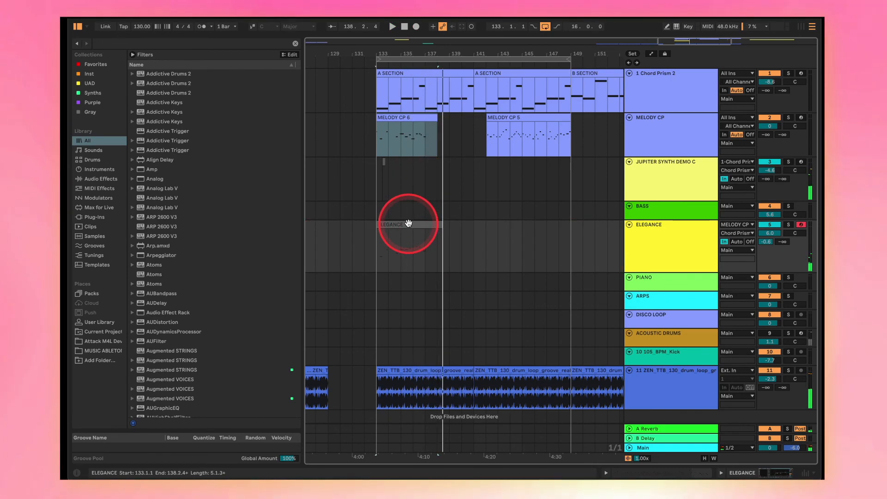
Step: Set the ELEGANCE track's monitoring to Auto and play back the recorded clip
{"action": "left_click", "coordinate": [712, 237]}
{"action": "left_click", "coordinate": [740, 242]}
{"action": "key", "text": "space"}
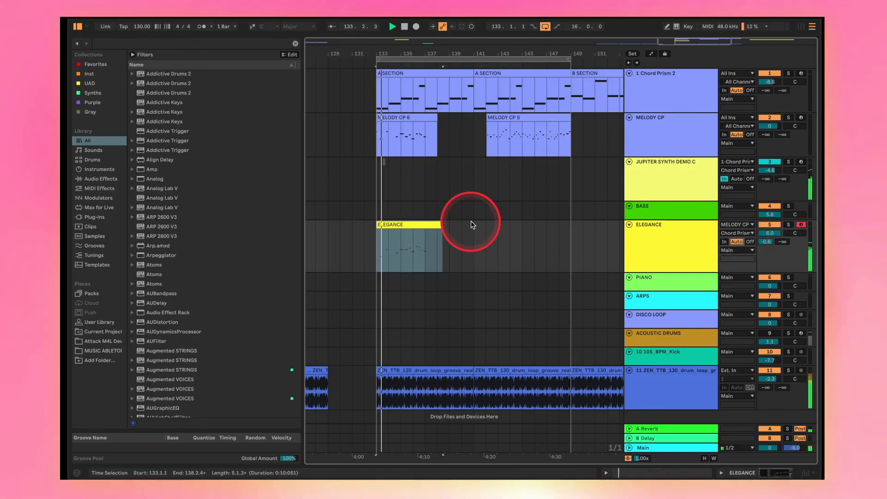
Step: Add a one-beat A3 note at 1.1.2 in the ELEGANCE clip and play the clip back
{"action": "double_click", "coordinate": [411, 226]}
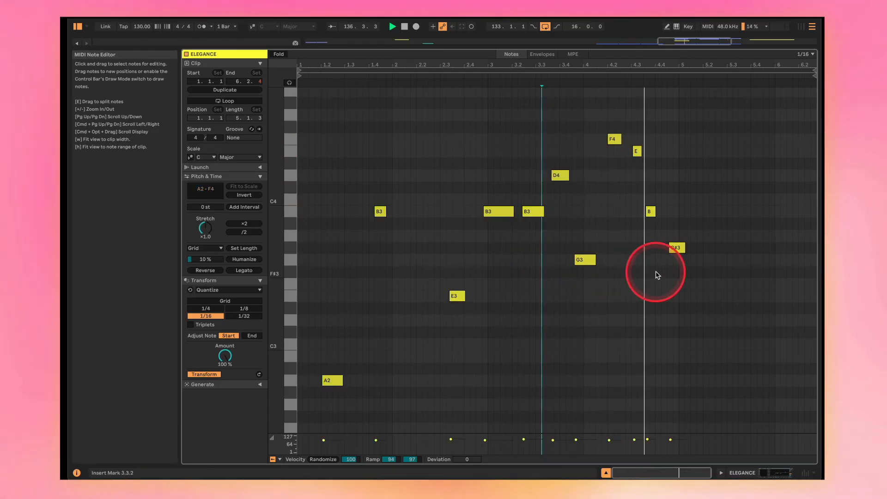
{"action": "double_click", "coordinate": [682, 223]}
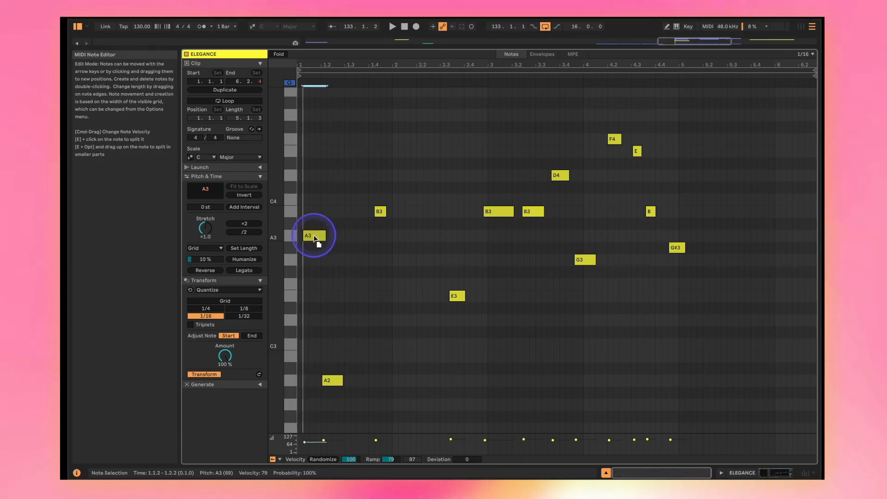
{"action": "left_click", "coordinate": [314, 236]}
{"action": "key", "text": "space"}
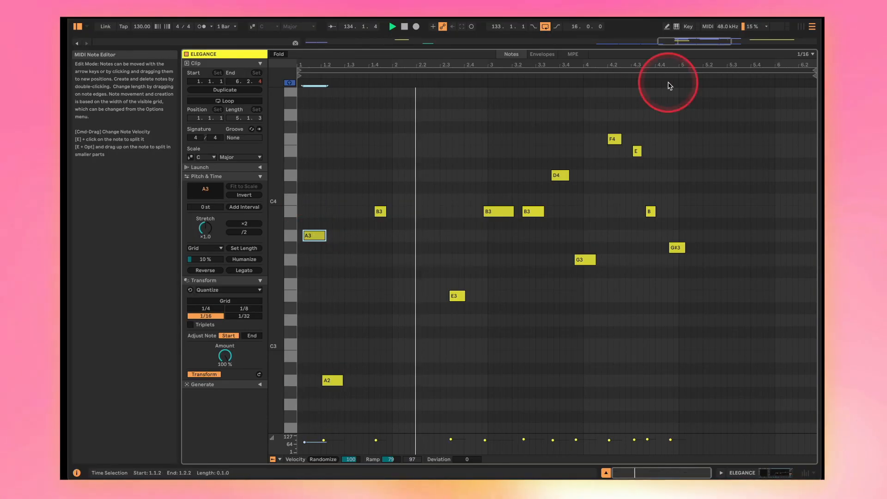
{"action": "double_click", "coordinate": [649, 55]}
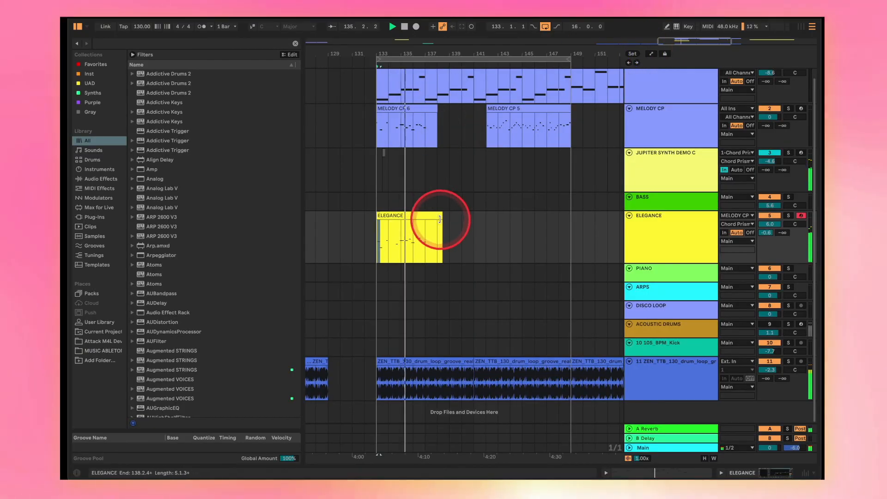
Step: Trim the ELEGANCE clip to end at bar 137, loop bars 133 to 137 and check the clip's notes
{"action": "mouse_move", "coordinate": [440, 219]}
{"action": "left_mouse_down"}
{"action": "mouse_move", "coordinate": [412, 218]}
{"action": "mouse_move", "coordinate": [424, 223]}
{"action": "left_mouse_up"}
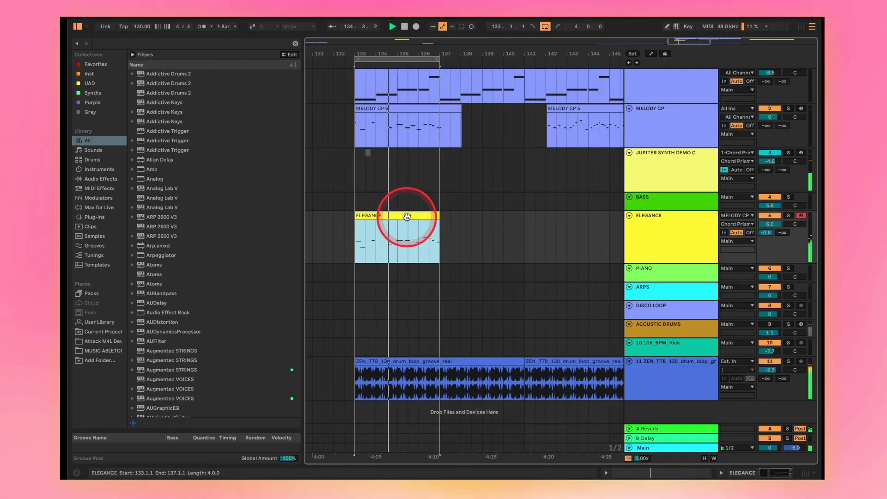
{"action": "double_click", "coordinate": [407, 217]}
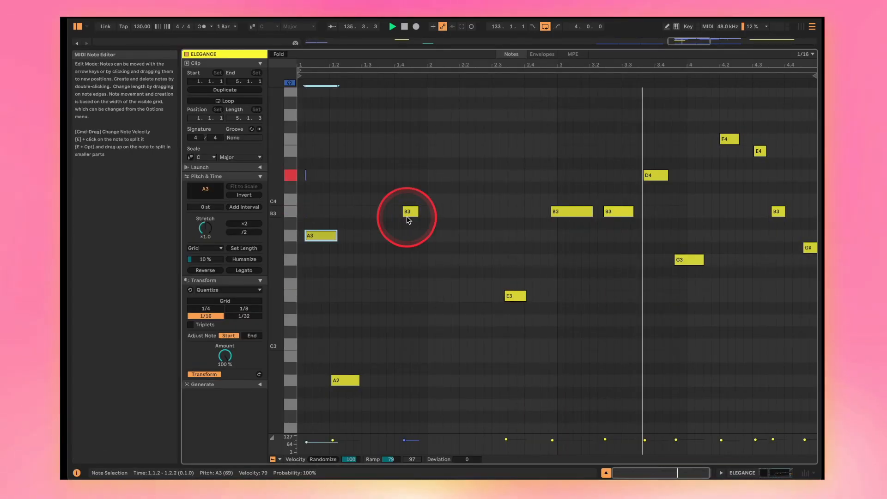
{"action": "double_click", "coordinate": [536, 49]}
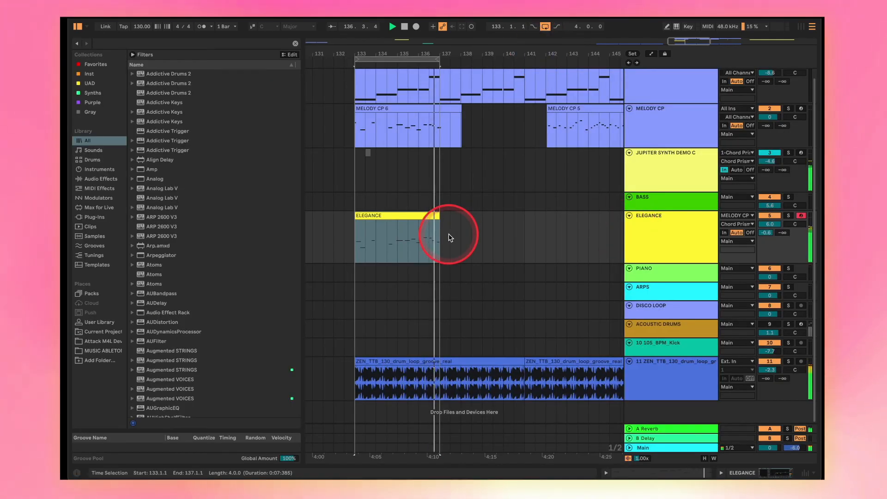
Step: Record a played melody on the MELODY CP track over the B SECTION, bars 149 to 157, and open its clip
{"action": "left_click", "coordinate": [416, 26]}
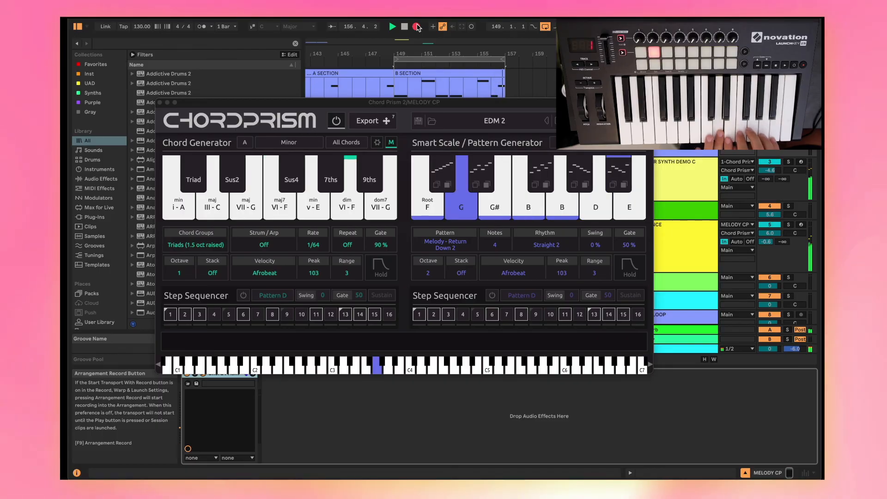
{"action": "left_click_drag", "start_coordinate": [412, 100], "coordinate": [388, 253]}
{"action": "left_click", "coordinate": [401, 221]}
{"action": "left_click", "coordinate": [404, 193]}
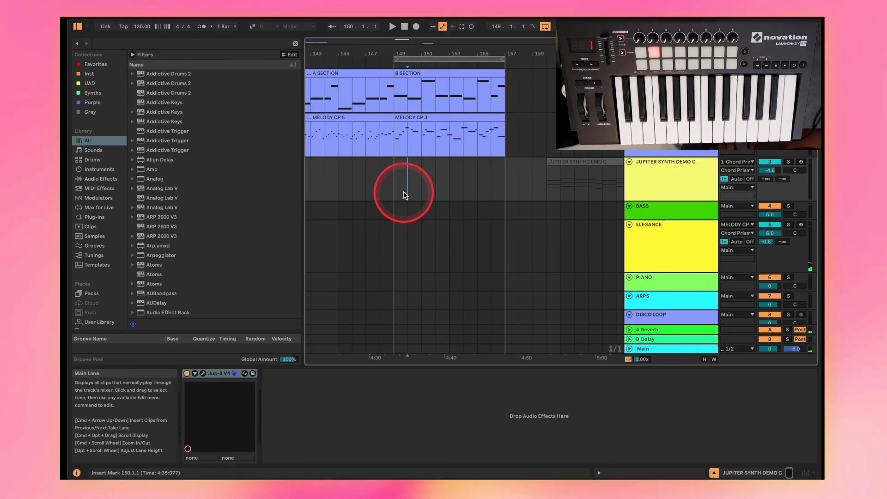
{"action": "left_click", "coordinate": [426, 139]}
{"action": "double_click", "coordinate": [420, 117]}
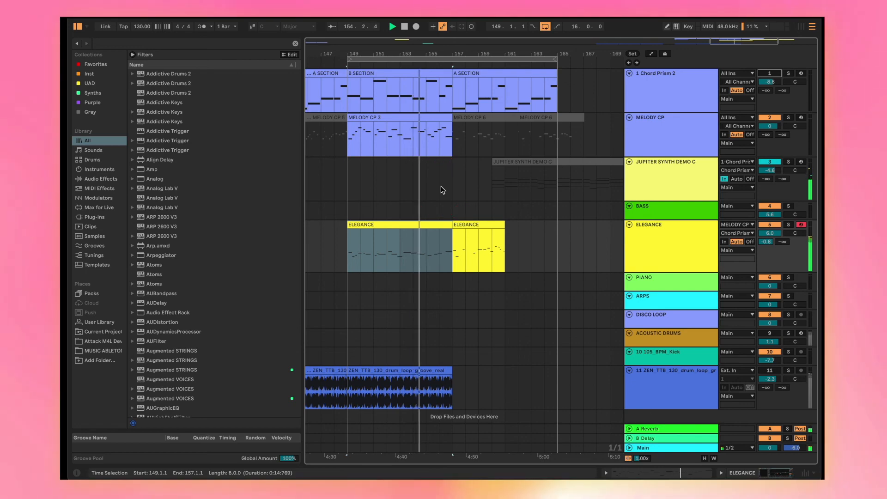
Step: Duplicate the four-bar ELEGANCE clip at bar 157 into bar 161
{"action": "left_click", "coordinate": [426, 225]}
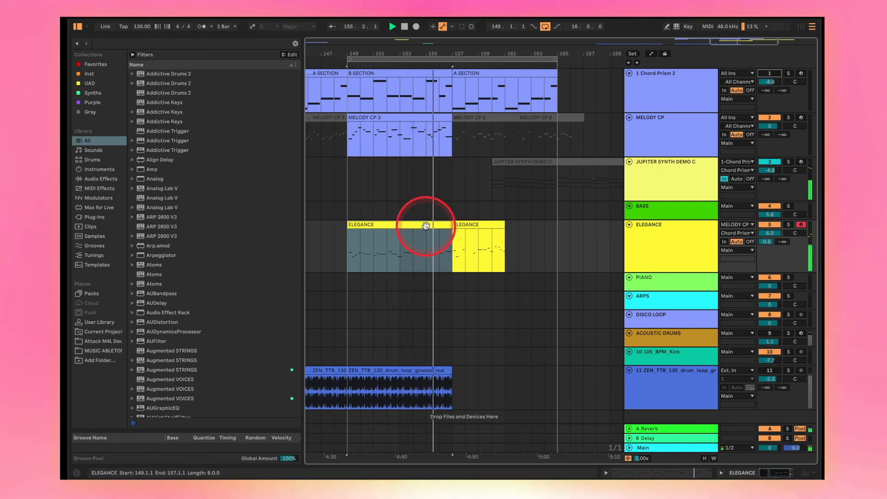
{"action": "left_click", "coordinate": [475, 225]}
{"action": "key", "text": "ctrl+d"}
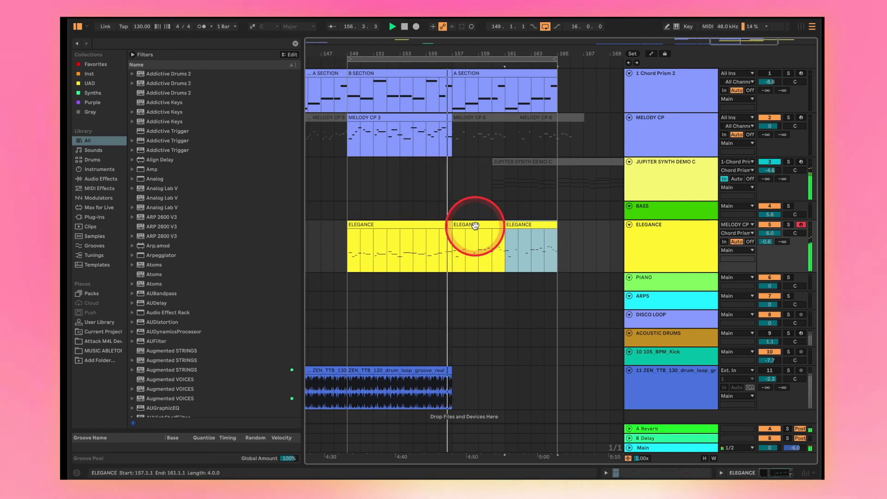
Step: Raise the system volume and duplicate the drum loop clip at bar 149 into bar 157
{"action": "left_click", "coordinate": [444, 378]}
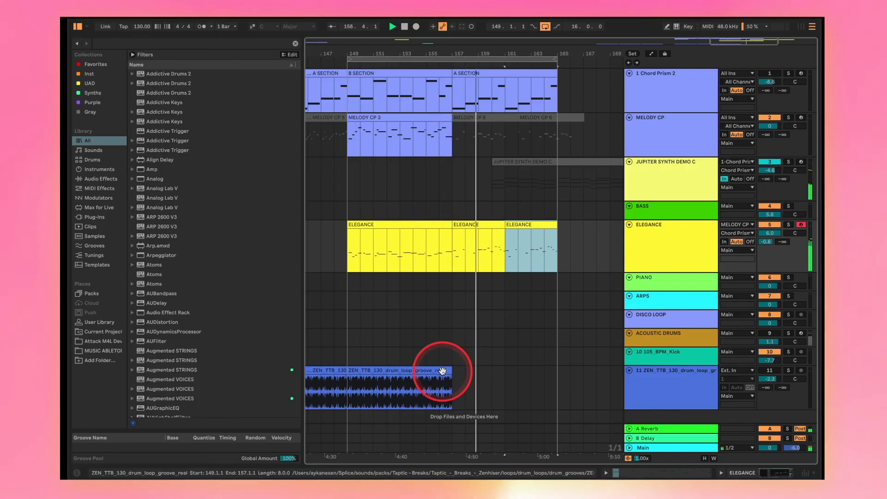
{"action": "key", "text": "XF86AudioRaiseVolume"}
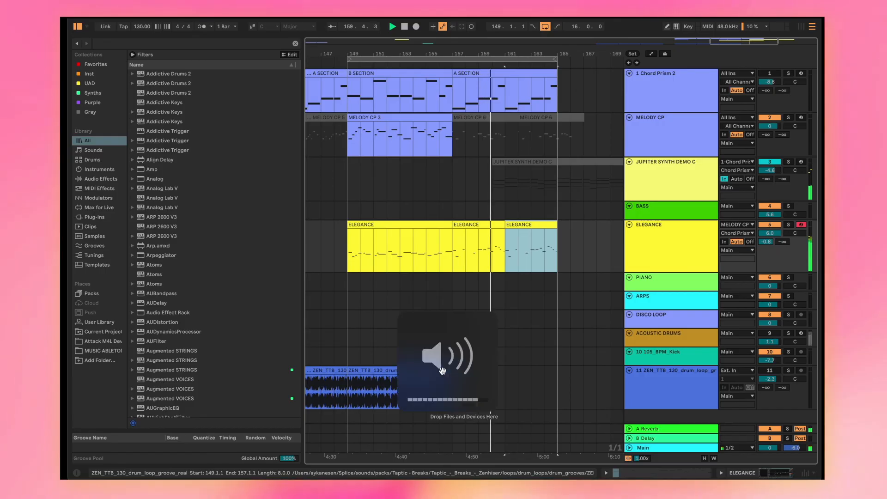
{"action": "left_click", "coordinate": [400, 367]}
{"action": "key", "text": "ctrl+d"}
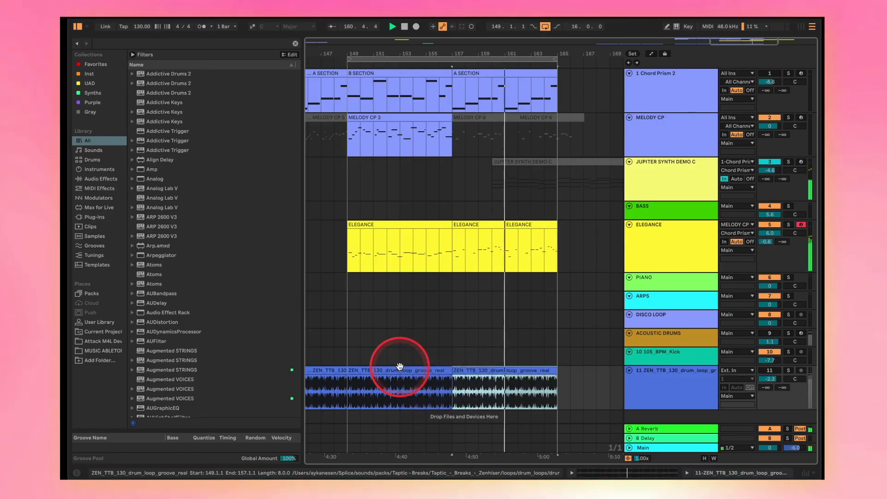